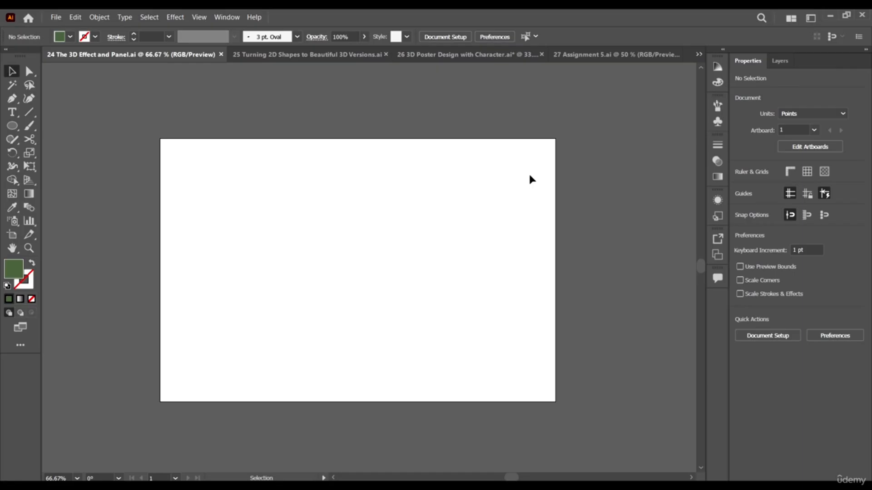
Draw a green circle about 184 pt in diameter in the upper-left part of the artboard.
scroll(529, 176, down, 1)
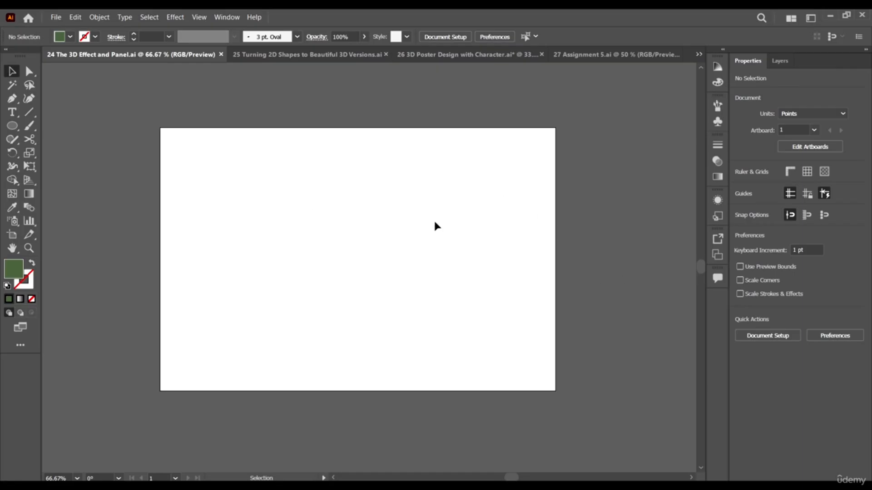
click(11, 126)
mouse_move(240, 183)
mouse_down()
mouse_move(347, 266)
mouse_move(318, 217)
mouse_up()
key(v)
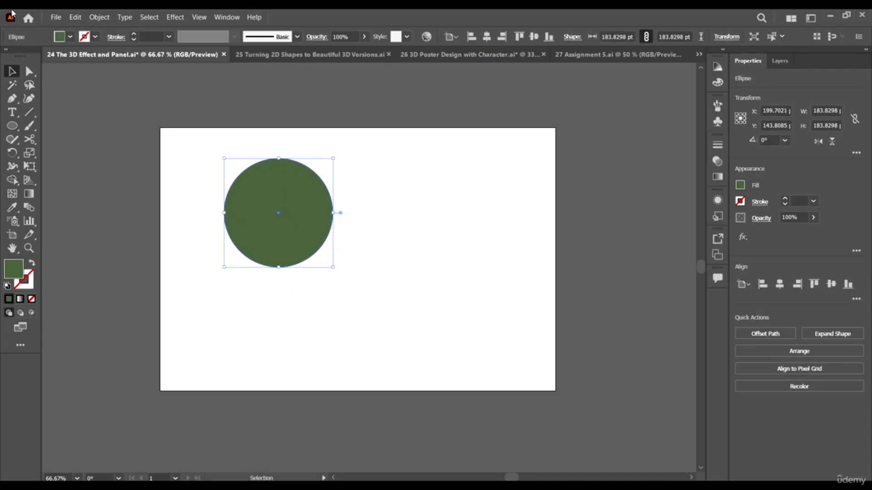
Apply the Extrude & Bevel 3D effect to the circle and close the effect settings.
click(176, 17)
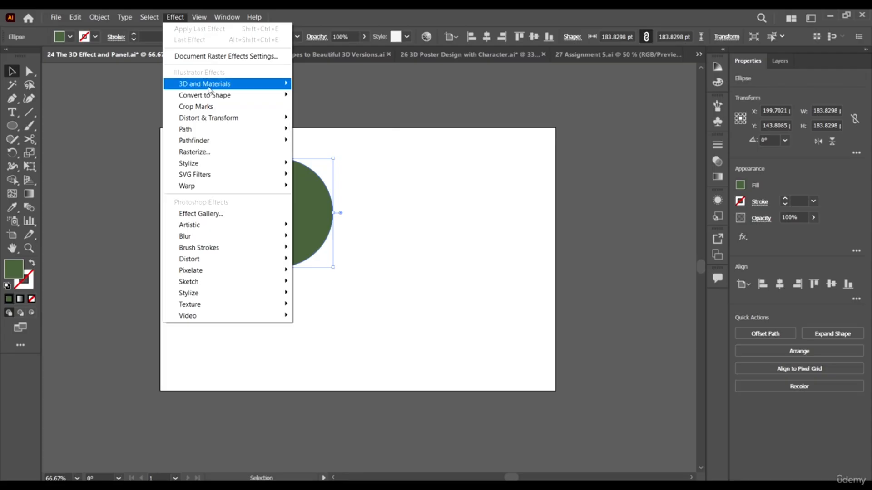
mouse_move(221, 85)
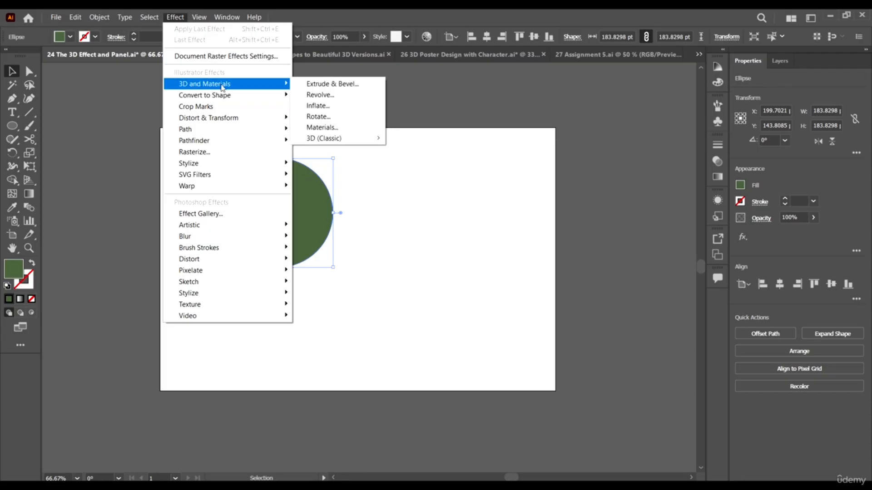
click(348, 86)
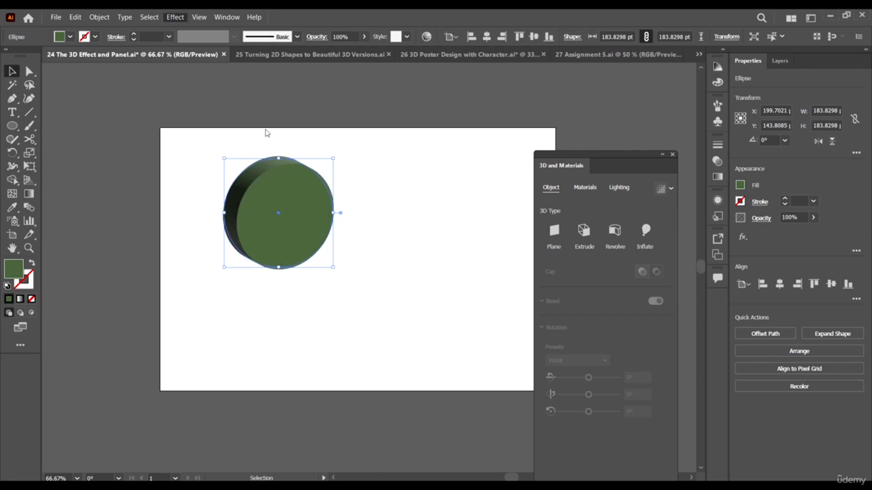
drag(627, 153, 618, 96)
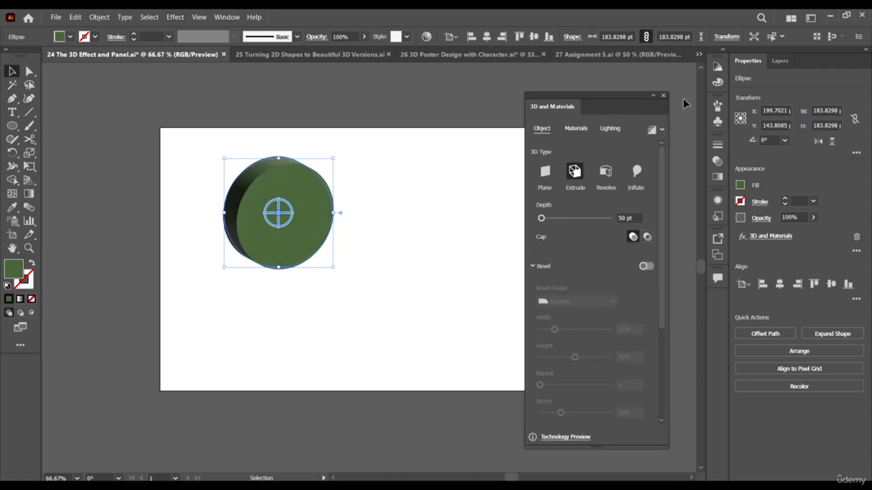
click(664, 95)
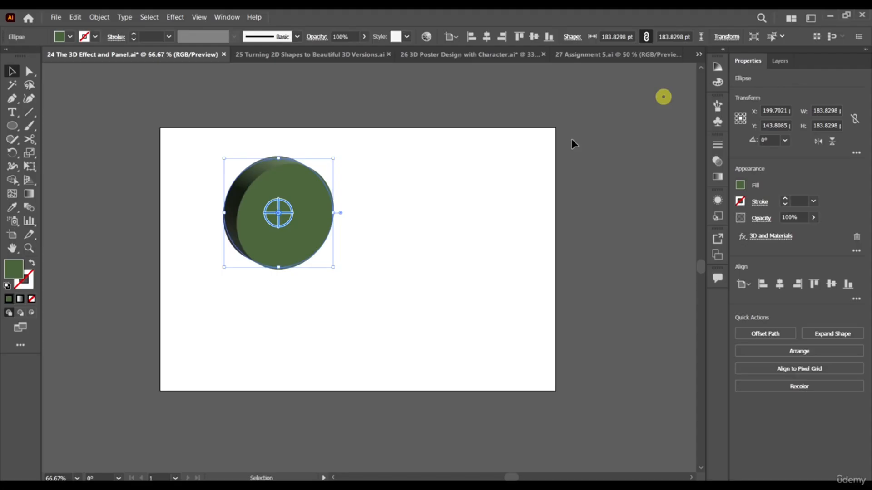
Replace the extruded circle with a new flat circle about 146 pt in diameter near the artboard's upper-left corner.
click(312, 202)
key(Delete)
click(14, 125)
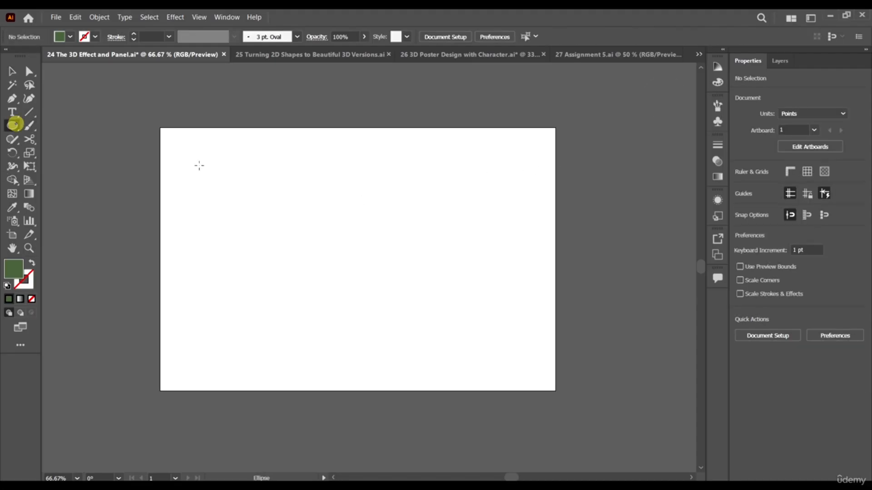
drag(274, 190, 364, 250)
key(v)
drag(333, 216, 258, 185)
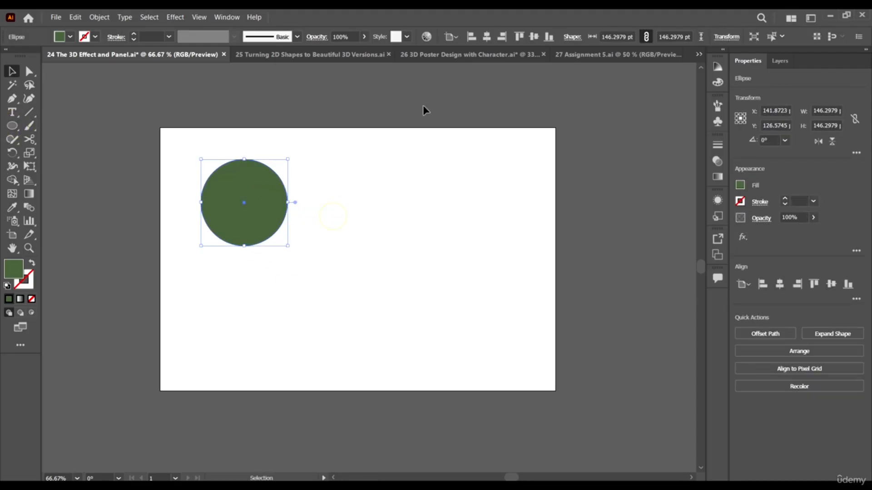
Open the 3D and Materials settings beside the artwork, clear of the selected circle.
click(175, 18)
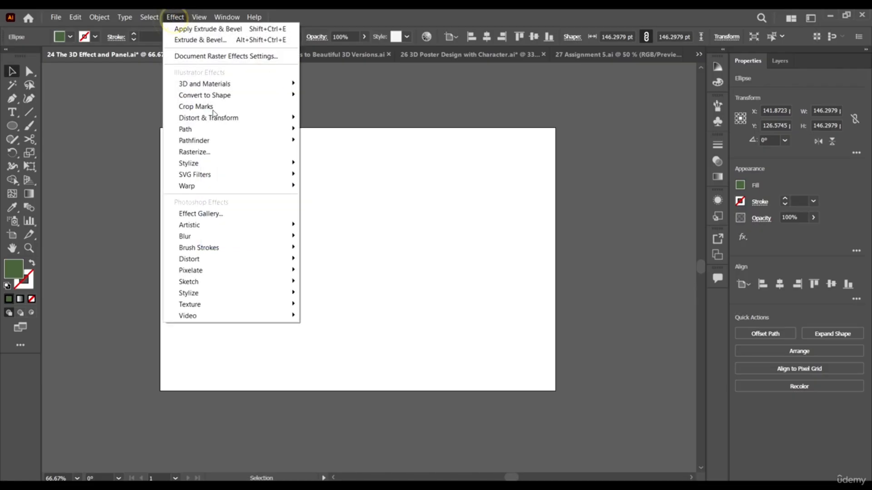
click(174, 18)
click(230, 17)
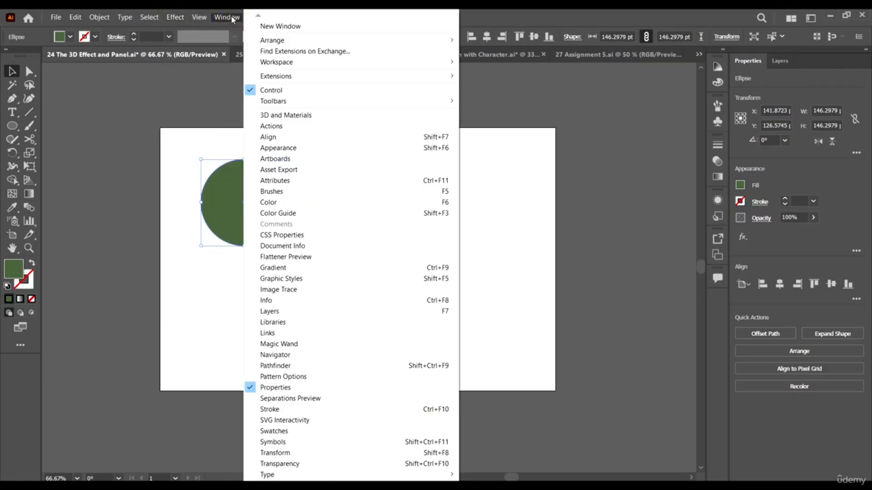
click(196, 17)
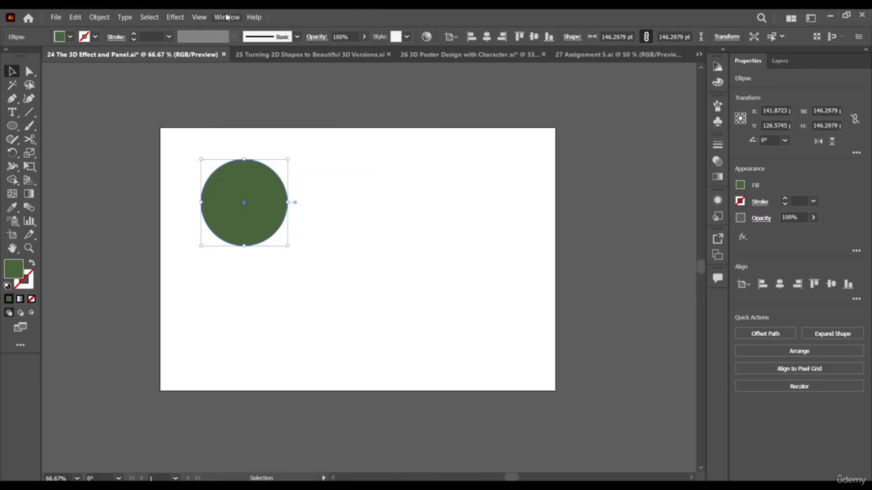
click(227, 18)
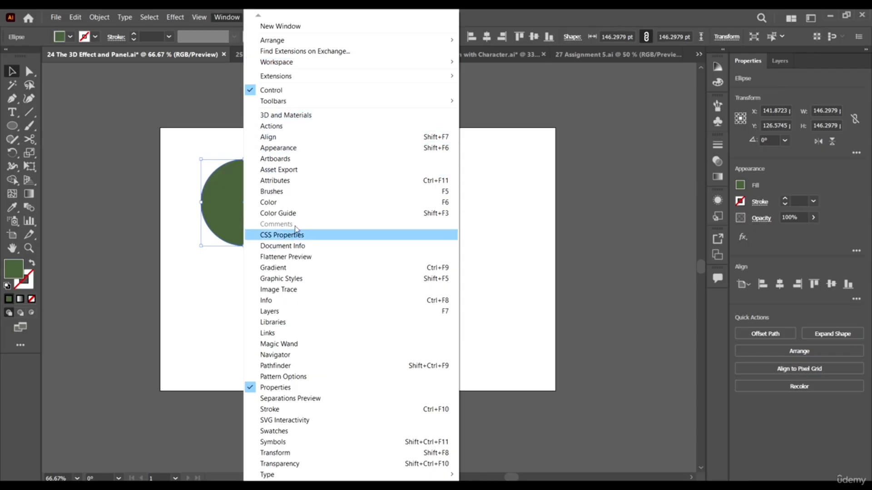
click(305, 116)
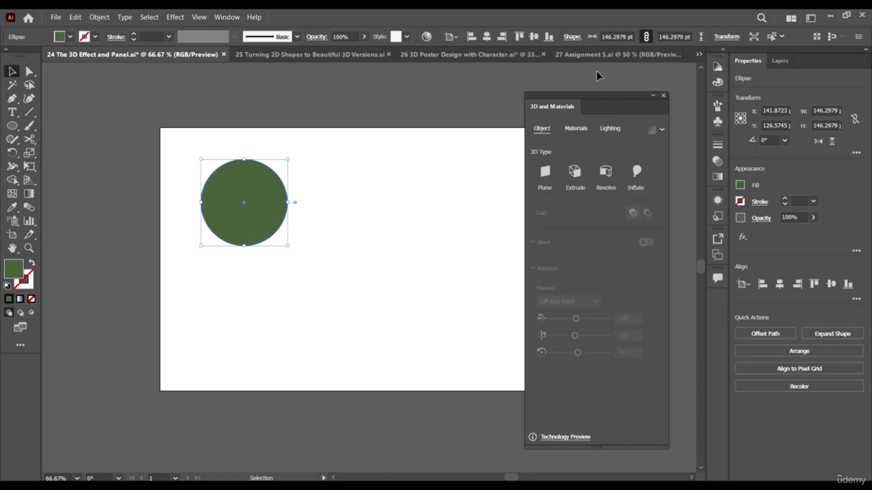
mouse_move(616, 102)
mouse_down()
mouse_move(618, 90)
mouse_move(606, 91)
mouse_up()
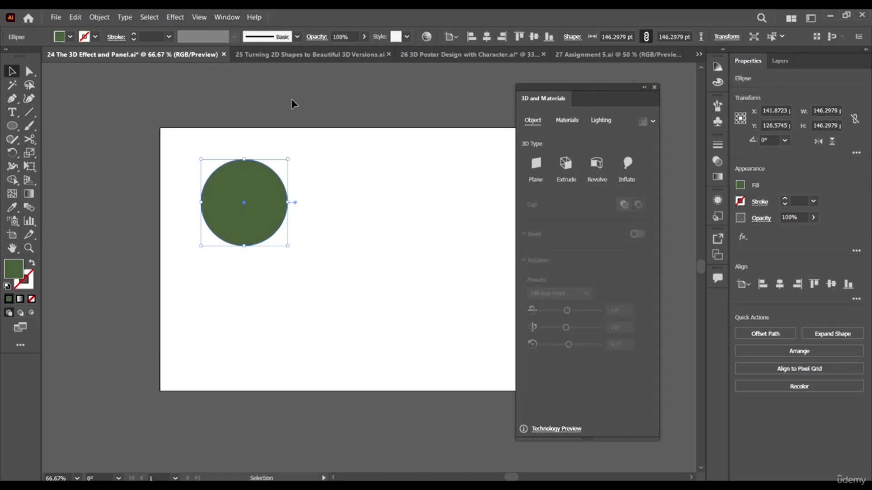
Shift the flat circle horizontally toward the artboard's centre and extrude it with a depth of 50 pt.
click(176, 16)
mouse_move(226, 17)
click(551, 14)
drag(268, 194, 305, 195)
click(561, 164)
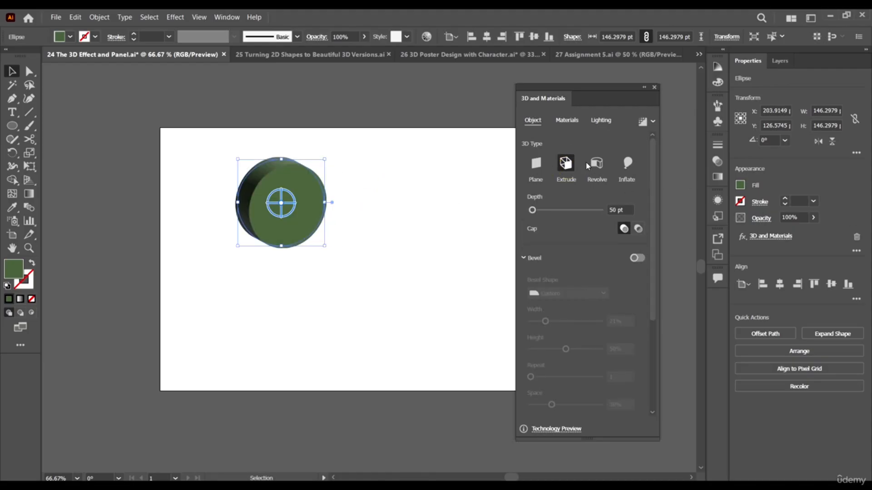
Try moving the extruded circle diagonally downward, and undo both the move and the extrusion.
drag(295, 187, 307, 208)
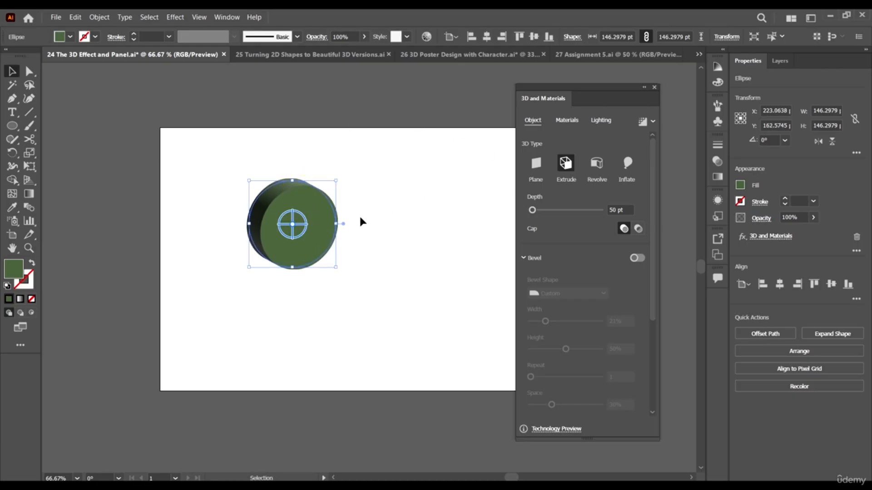
key(ctrl+z)
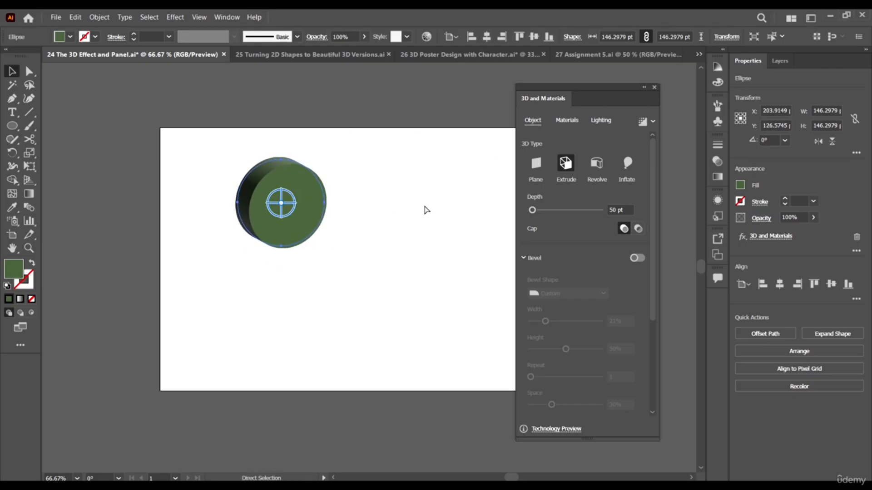
key(ctrl+z)
Try the Plane 3D type on the circle, undo it, and apply the Extrude type instead.
click(537, 163)
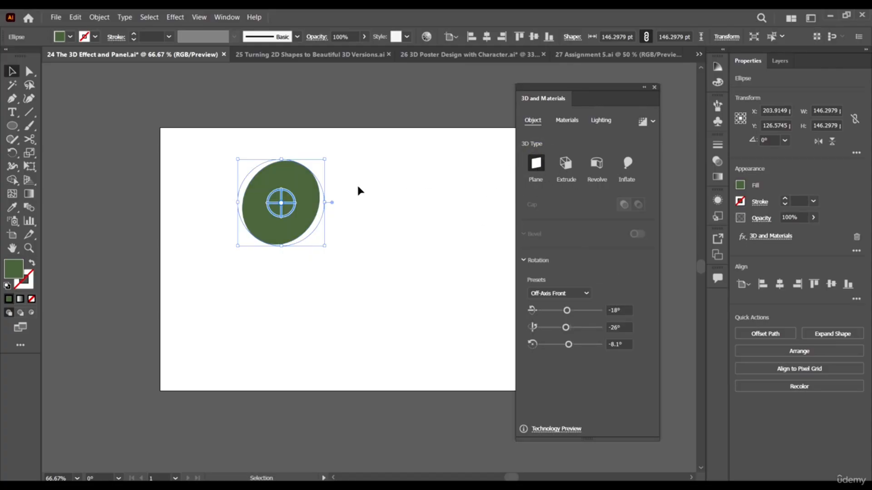
key(ctrl+z)
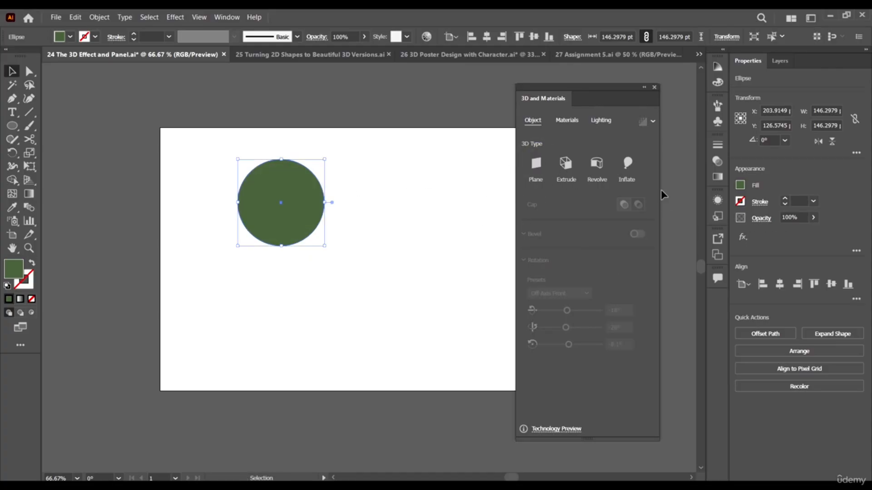
click(565, 163)
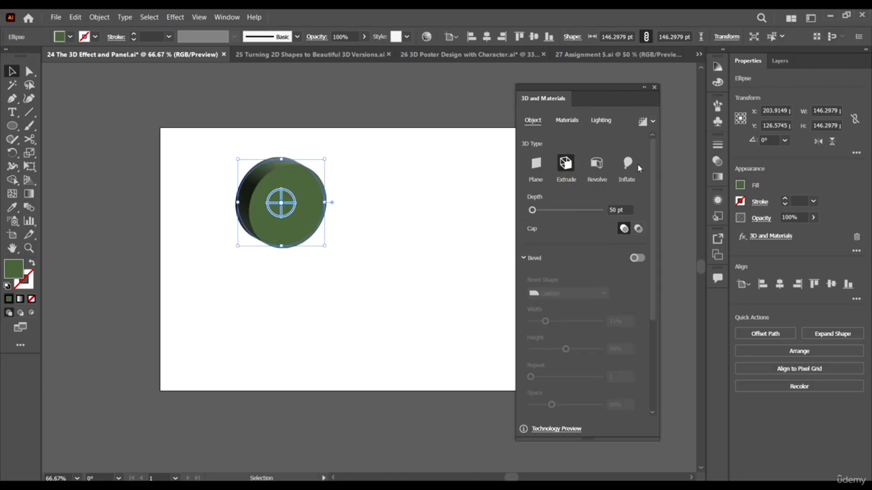
drag(614, 93, 609, 93)
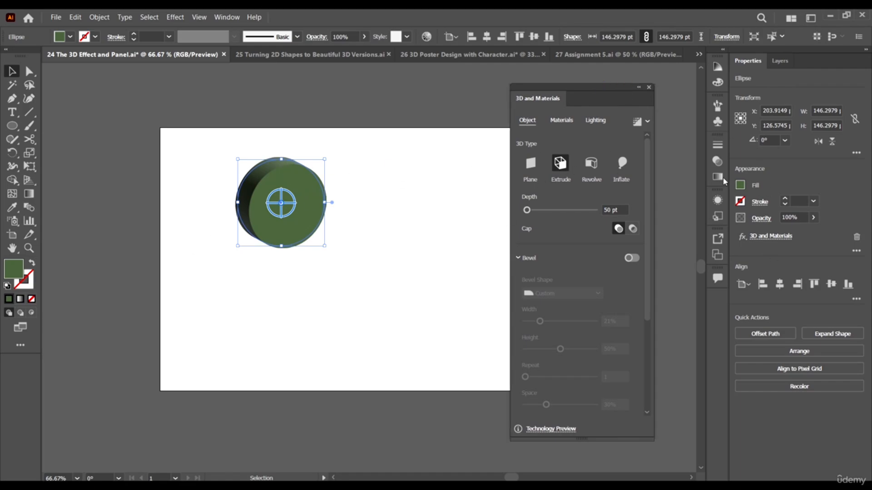
Inspect the extruded circle's full Appearance list and check the visibility of its 3D and Materials effect.
click(718, 201)
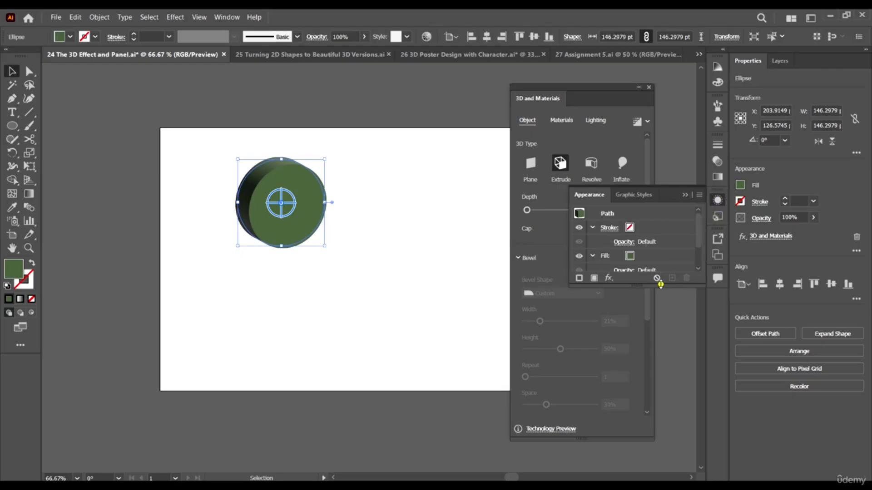
drag(660, 284, 661, 361)
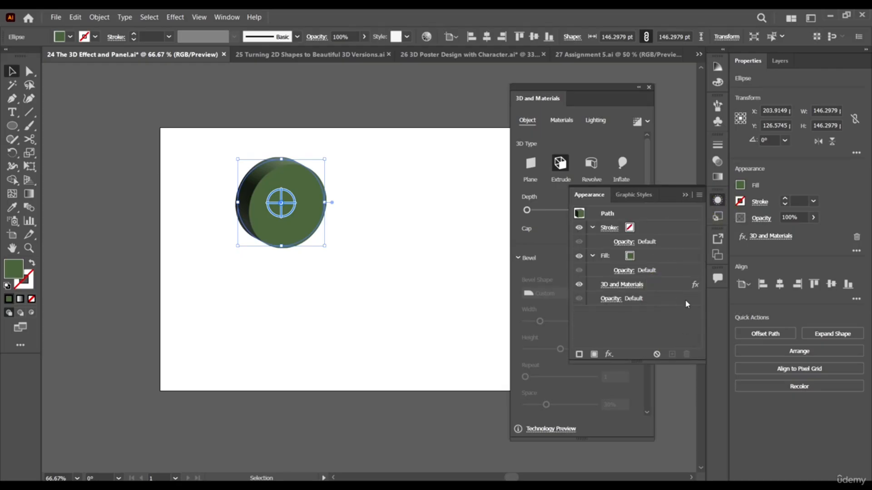
click(639, 284)
click(663, 285)
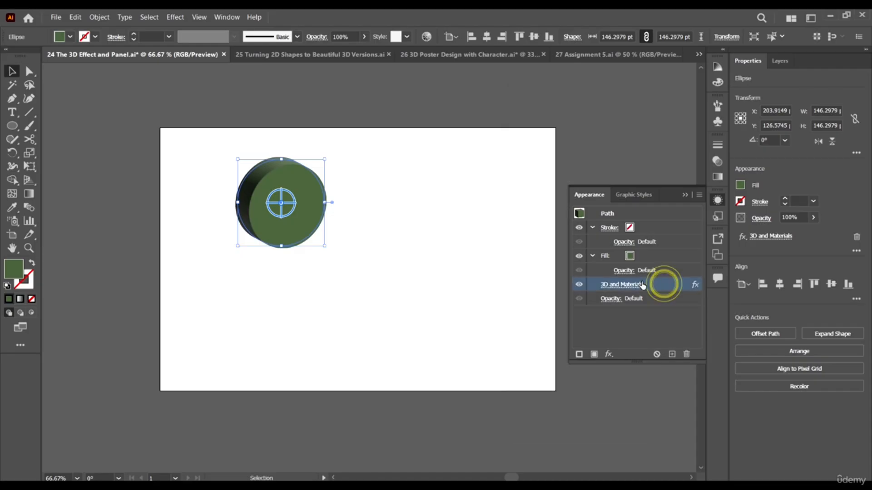
click(679, 284)
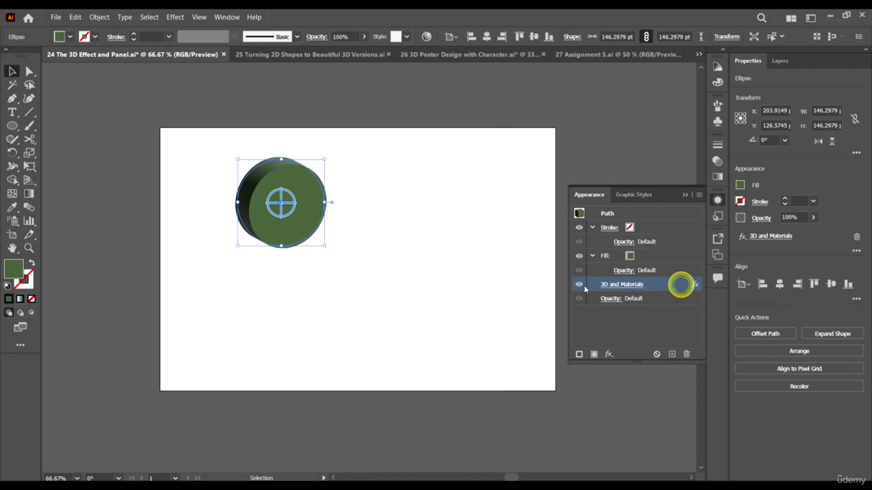
click(579, 284)
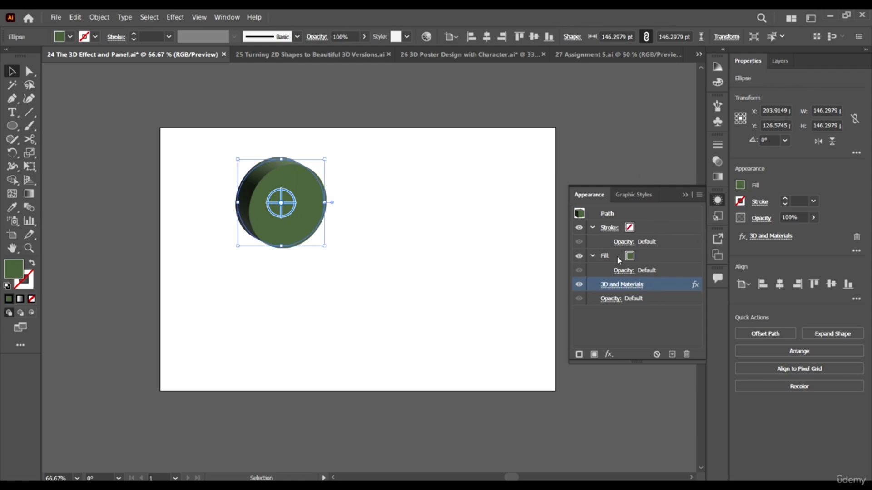
Collapse the circle's Stroke and Fill attributes and reopen its 3D and Materials effect for editing.
click(591, 228)
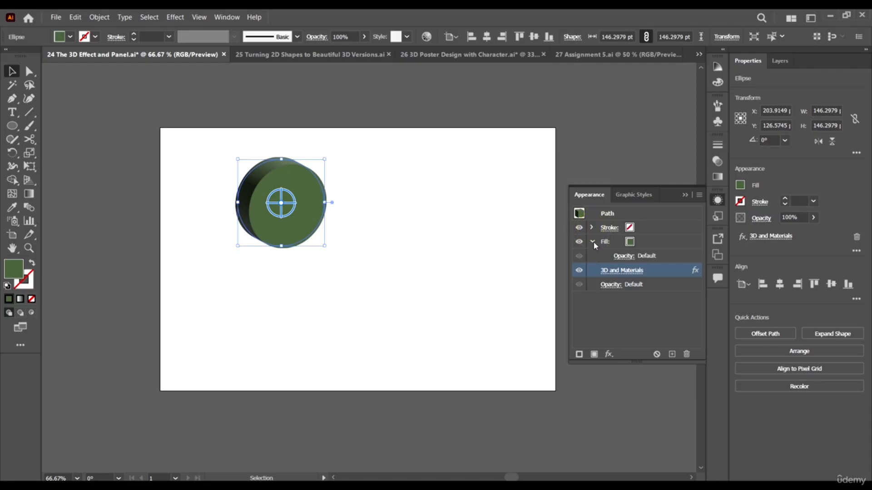
click(592, 242)
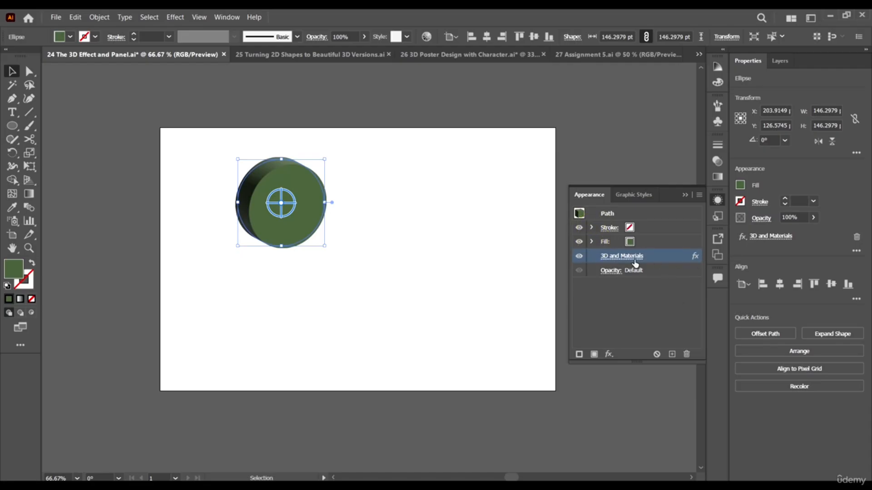
click(638, 260)
mouse_move(565, 94)
mouse_down()
mouse_move(482, 93)
mouse_move(559, 84)
mouse_up()
click(681, 196)
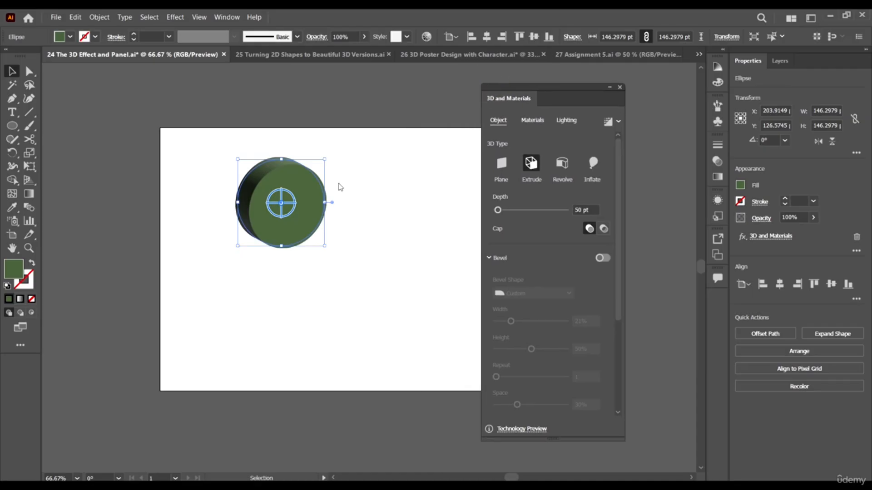
Move the extruded circle, delete it, and shift the 3D and Materials settings away from the artboard's centre.
drag(315, 182, 332, 201)
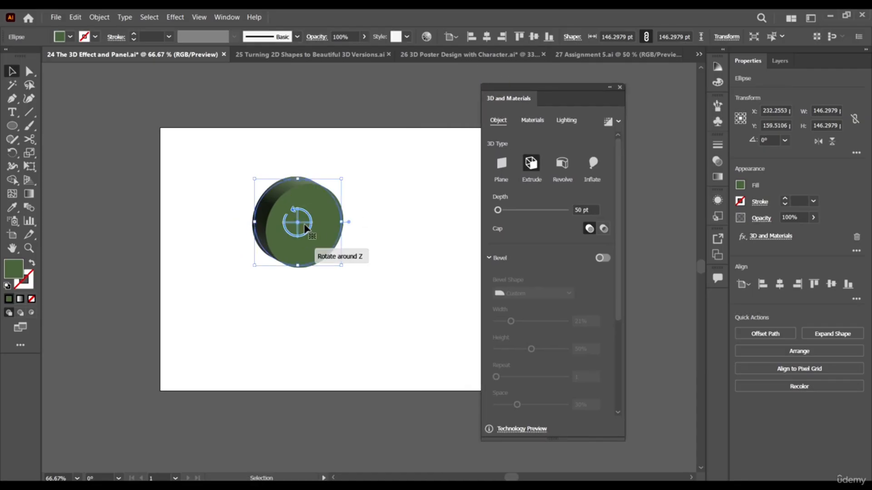
key(Delete)
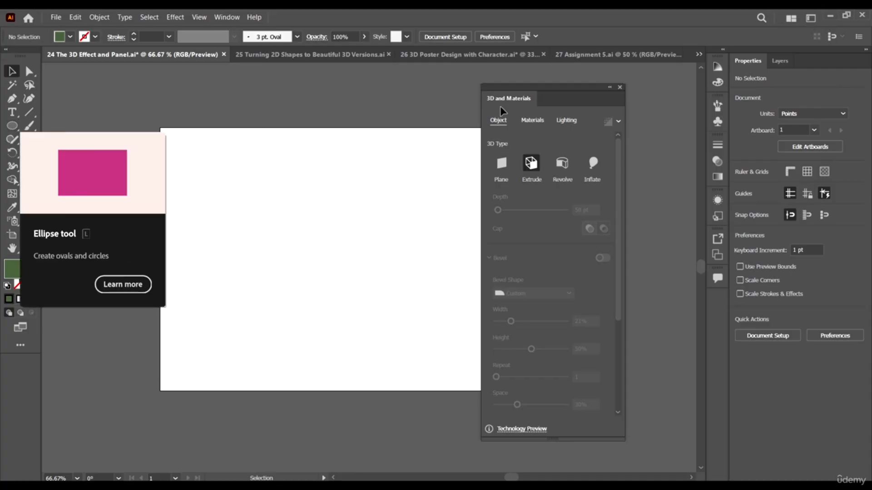
drag(566, 91, 628, 83)
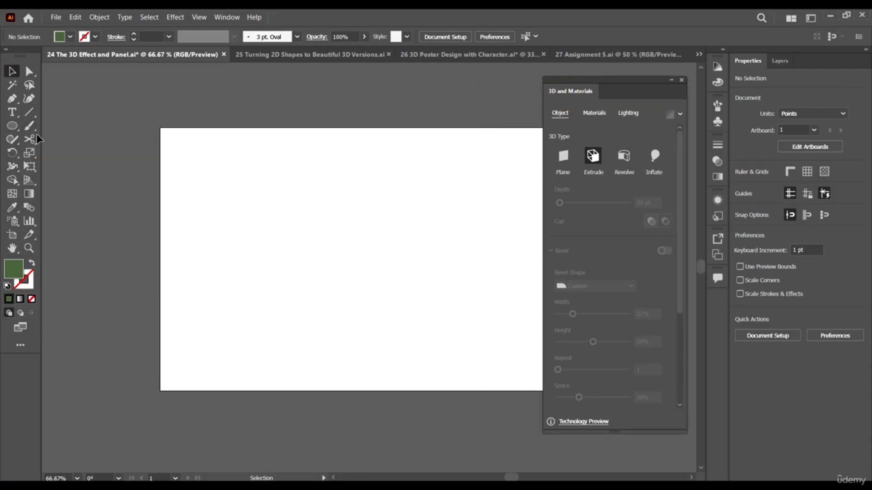
Draw a circle about 133 pt in diameter, place a copy horizontally beside it, and select both circles.
click(12, 126)
drag(201, 181, 280, 259)
key(v)
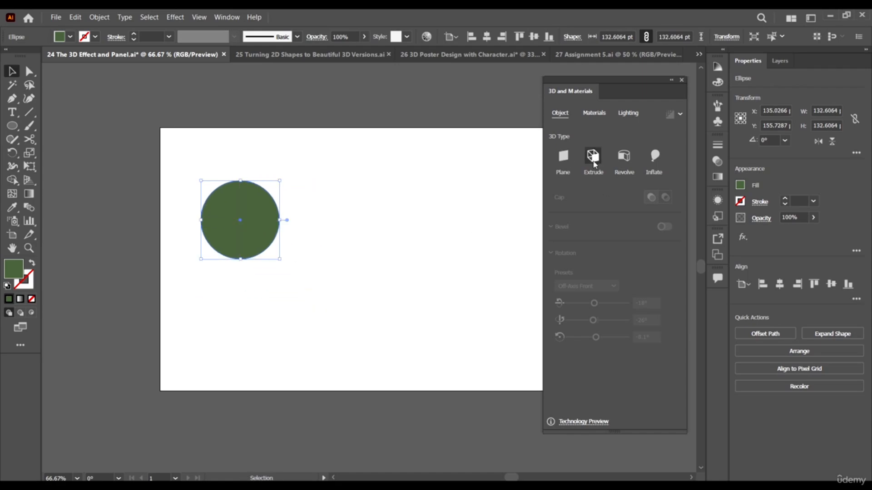
drag(254, 222, 337, 222)
key(ctrl+a)
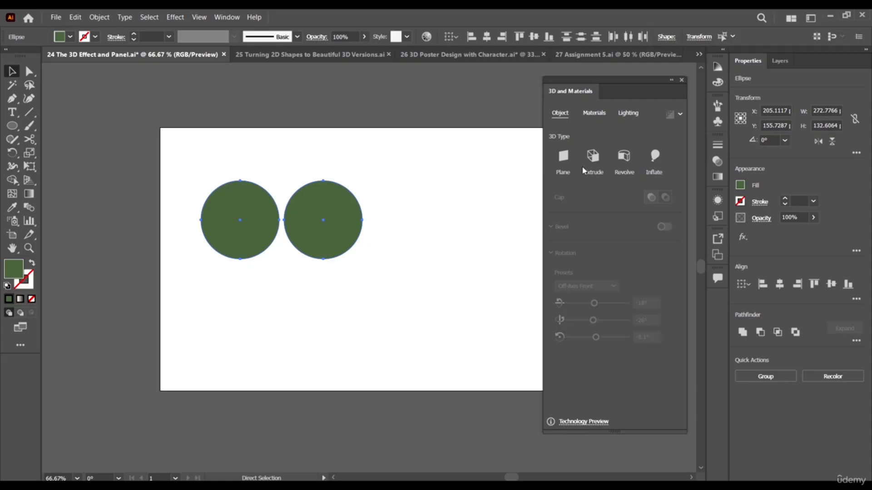
Move the second circle farther from the first, and place a copy of the pair beside them to make a row of four.
drag(319, 213, 348, 213)
click(403, 249)
drag(384, 282, 330, 244)
key(ctrl+a)
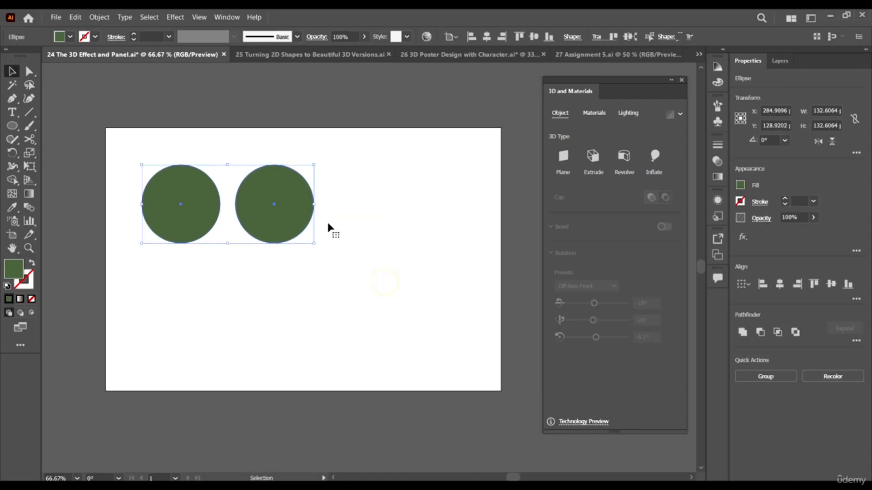
drag(262, 212, 449, 225)
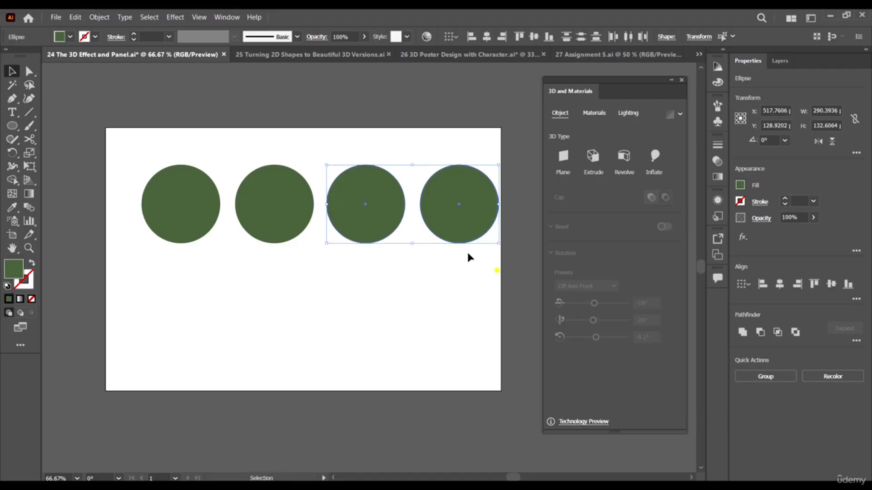
Scale all four circles down to about 109 pt in diameter and shift the last two to even out the spacing.
key(ctrl+a)
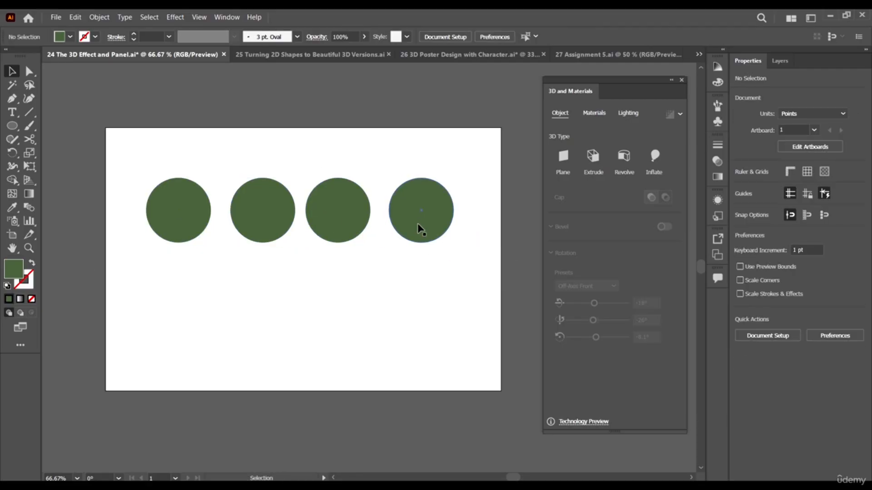
click(420, 216)
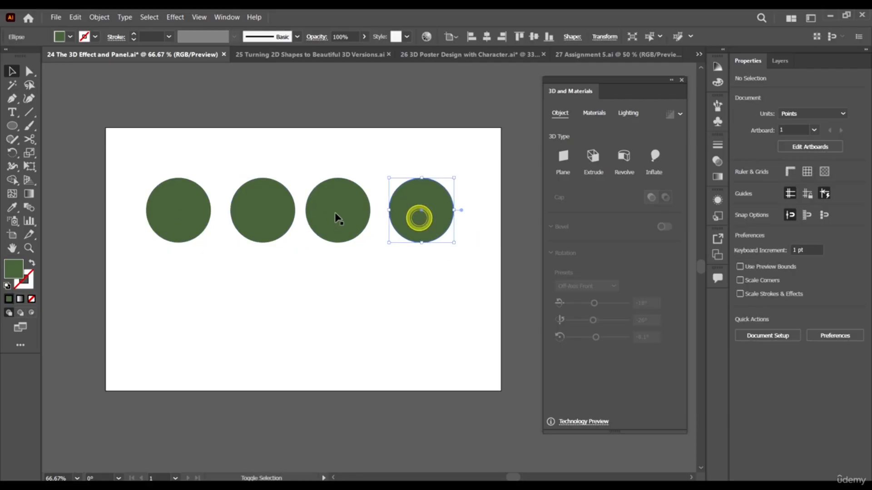
shift+click(337, 213)
drag(331, 219, 340, 216)
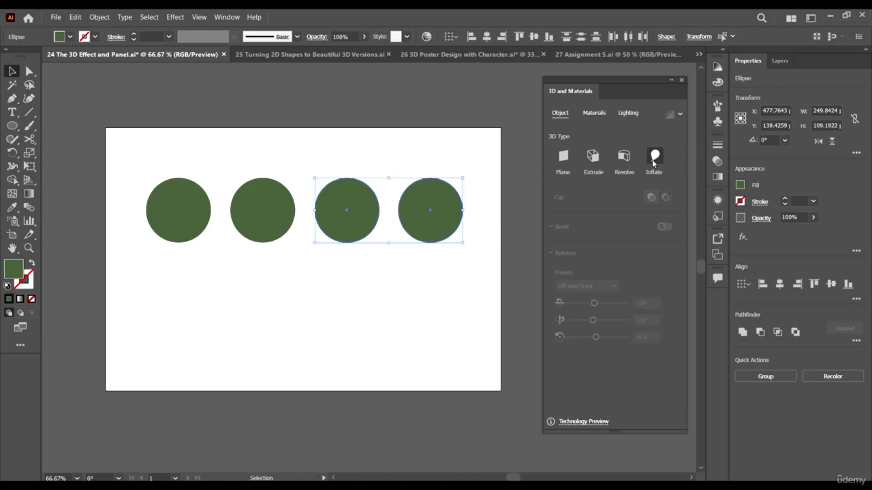
click(262, 279)
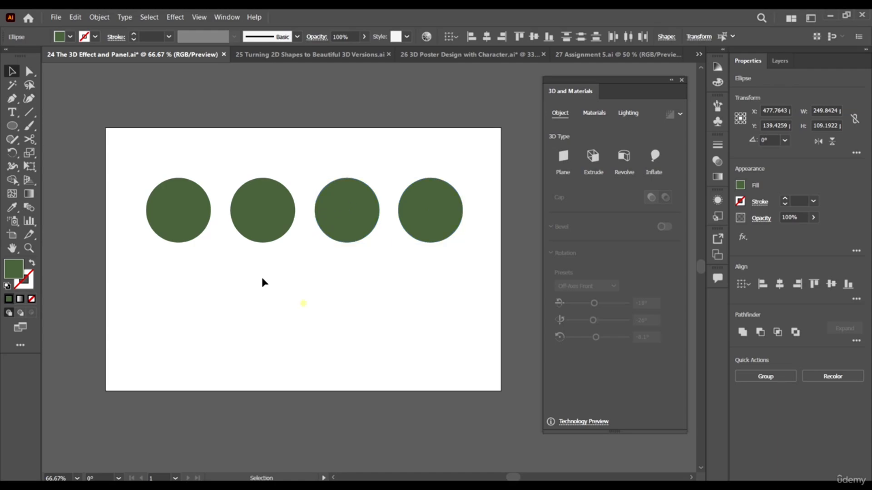
Apply the Plane 3D type to the first circle and examine it against the plain circles.
click(161, 196)
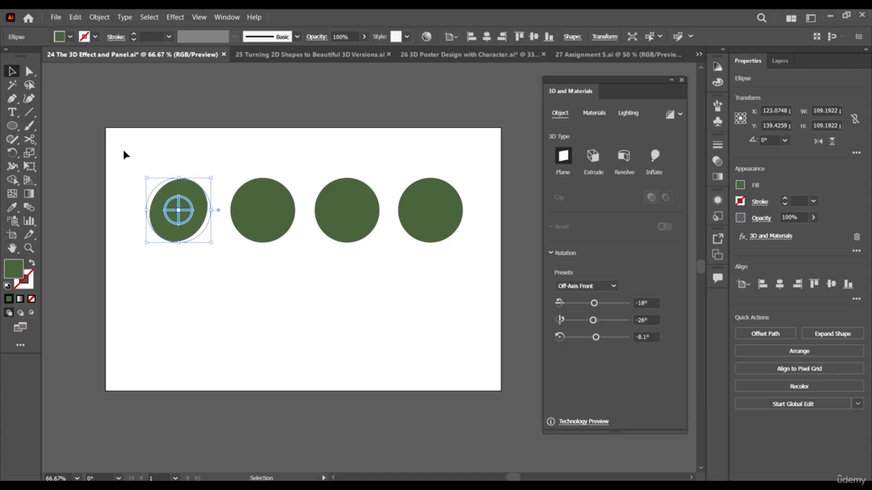
scroll(159, 190, up, 5)
scroll(217, 181, down, 4)
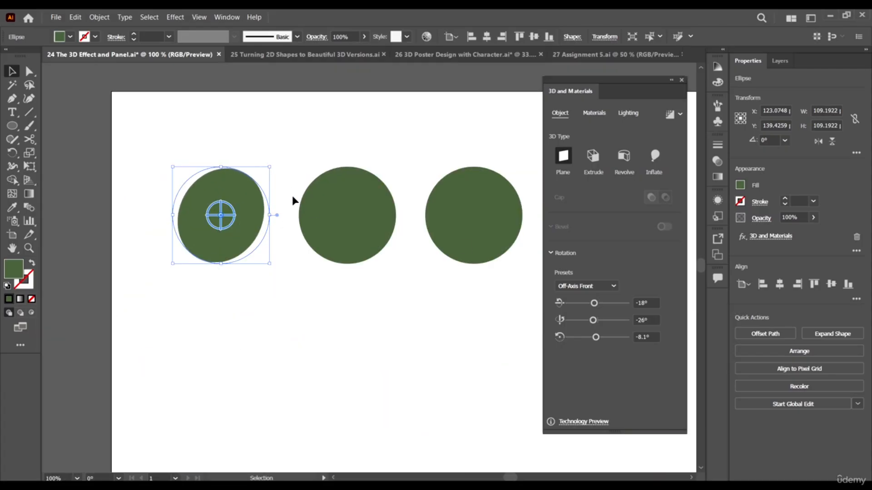
scroll(135, 227, down, 1)
scroll(205, 215, down, 1)
scroll(211, 214, up, 1)
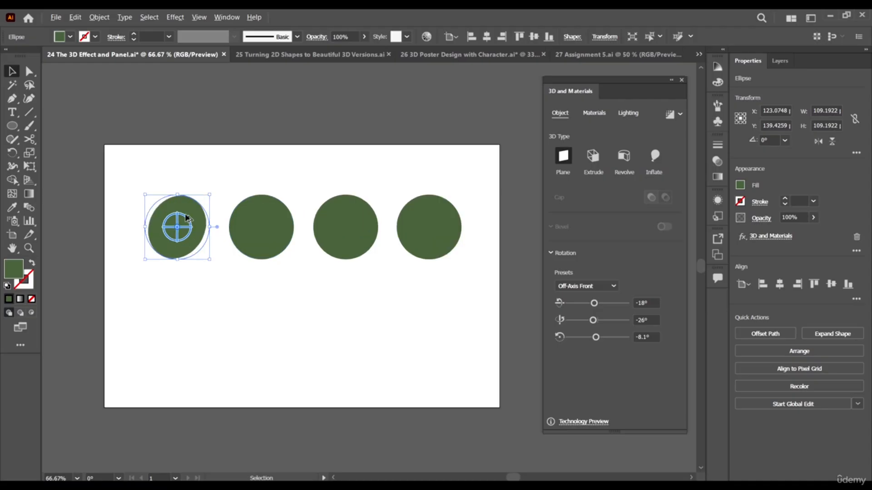
key(v)
scroll(245, 241, down, 1)
scroll(217, 222, up, 1)
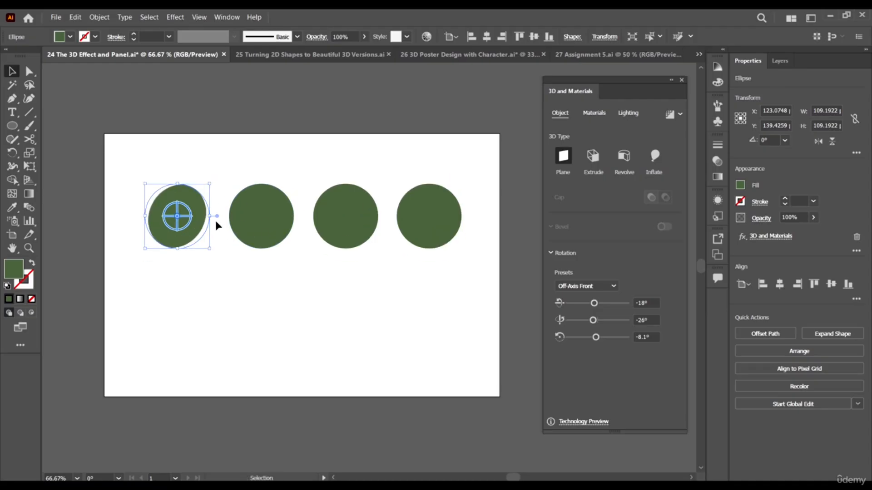
key(a)
scroll(215, 219, up, 1)
scroll(210, 213, down, 2)
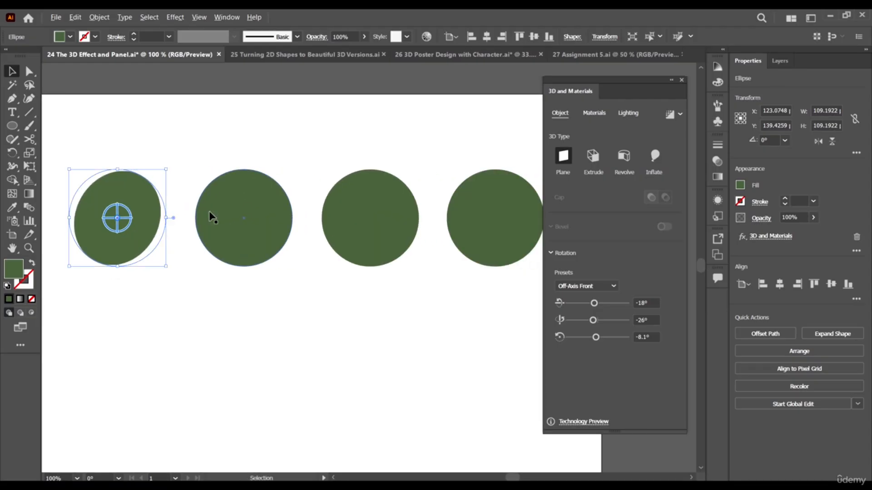
key(v)
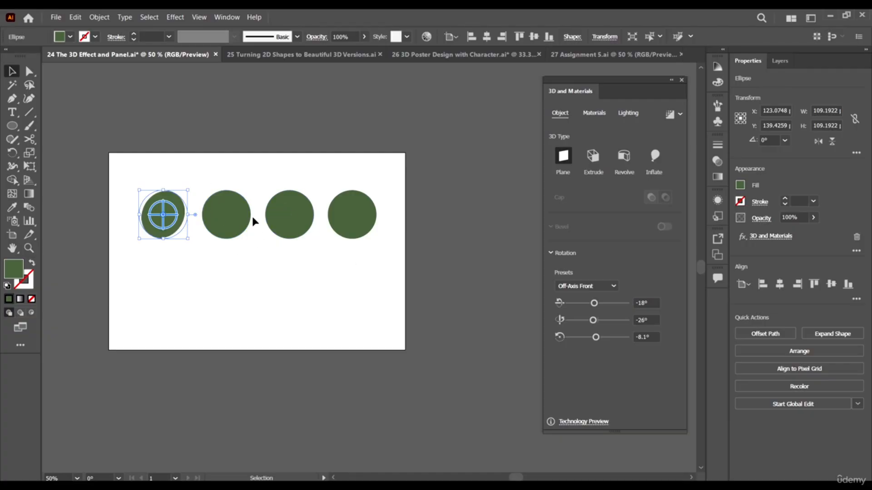
scroll(189, 206, up, 1)
scroll(235, 219, left, 1)
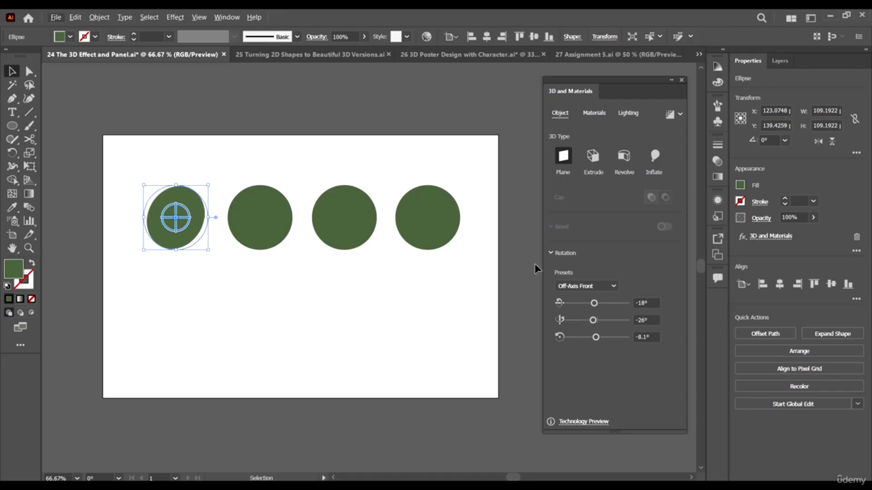
Set the plane circle's rotation around the X axis to 16°.
mouse_move(594, 305)
mouse_down()
mouse_move(611, 303)
mouse_move(589, 303)
mouse_up()
drag(608, 316, 591, 314)
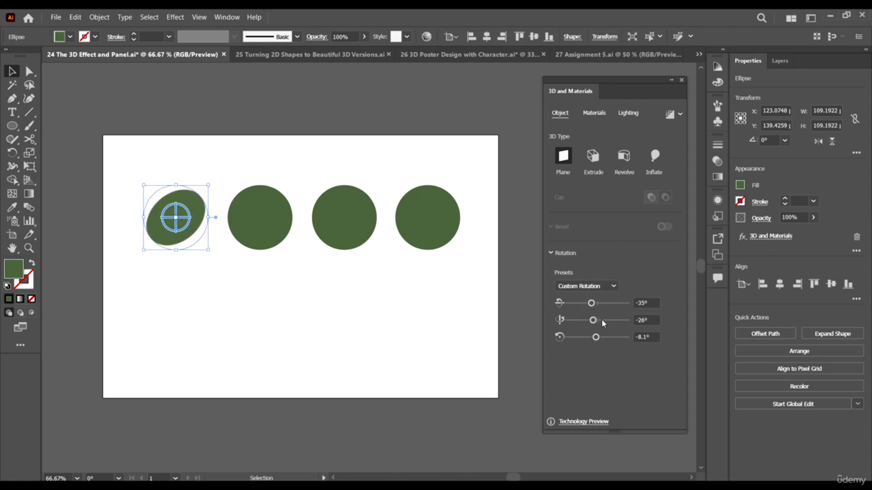
mouse_move(591, 303)
mouse_down()
mouse_move(578, 303)
mouse_move(605, 303)
mouse_up()
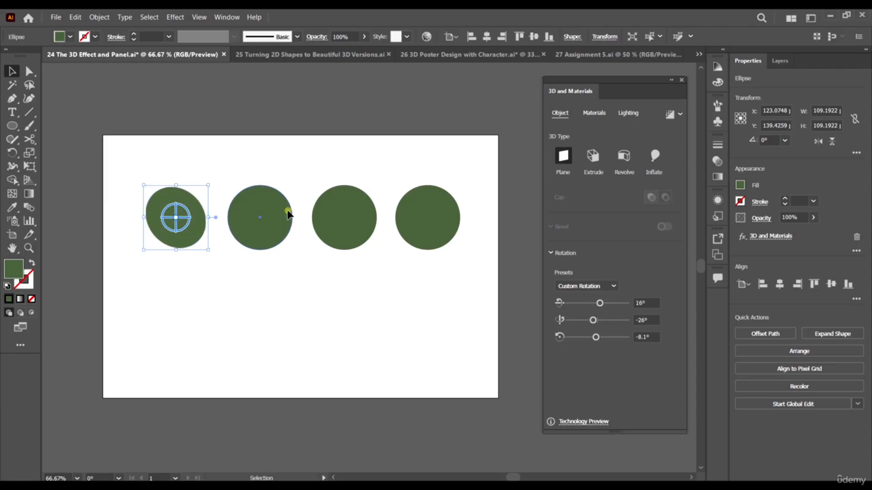
Apply the Extrude 3D type to the second circle with a depth of 215 pt.
click(273, 220)
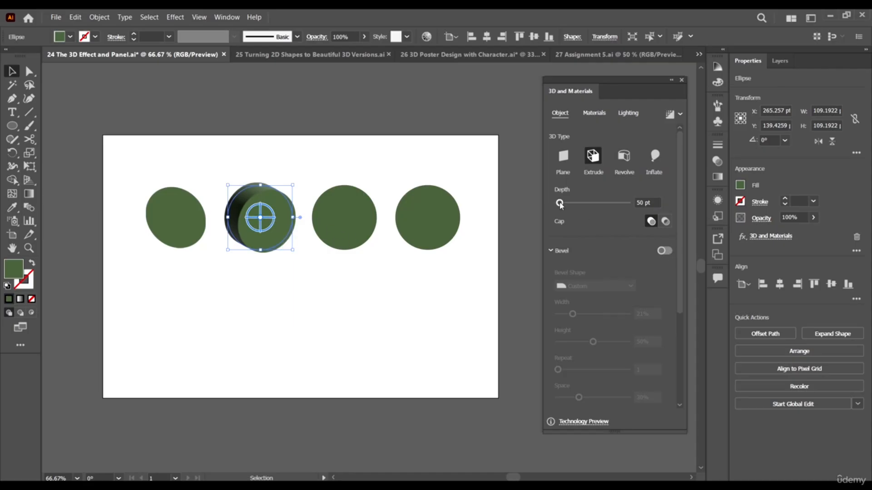
drag(561, 205, 577, 202)
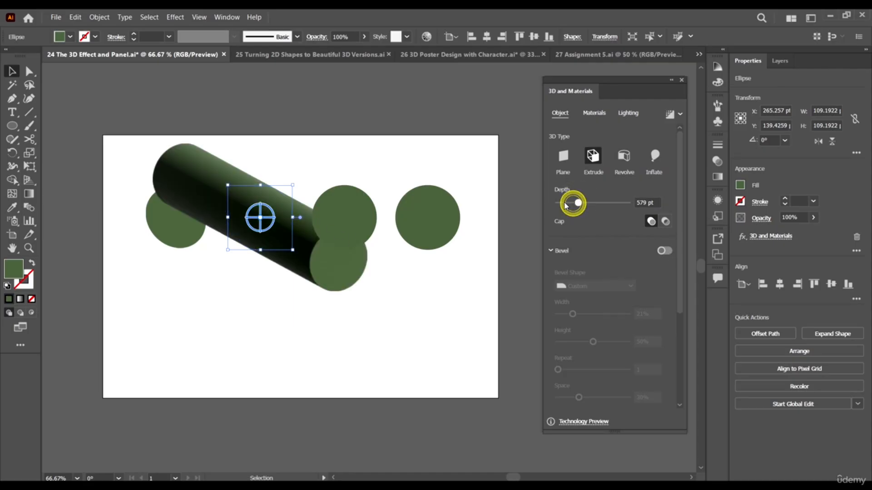
click(563, 204)
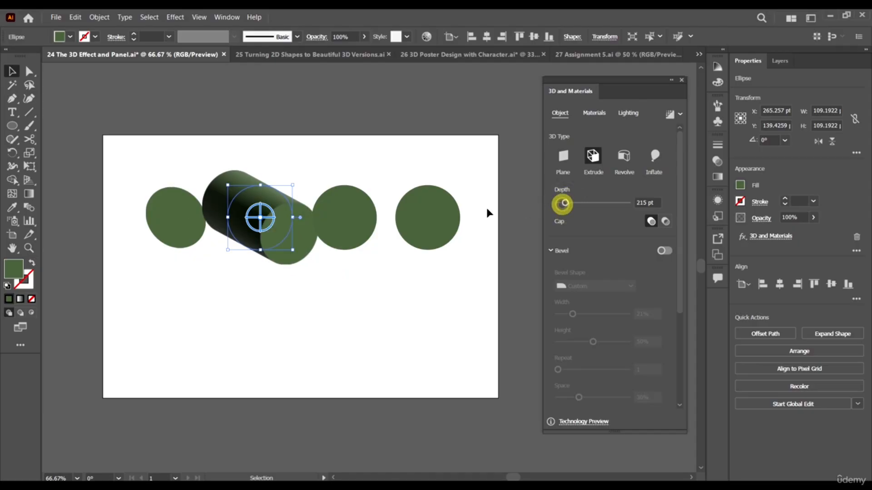
Shift the fourth circle away from the others and widen the artboard to about 819 pt.
drag(355, 217, 453, 228)
key(ctrl+minus)
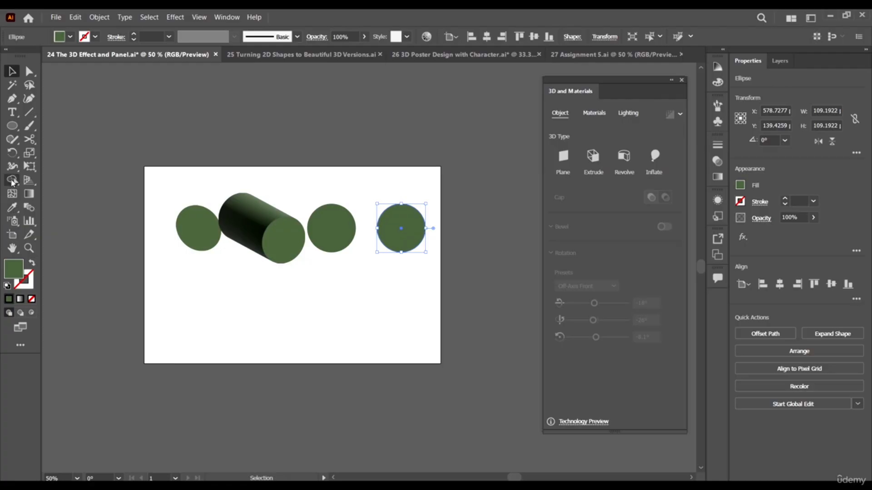
click(12, 235)
click(445, 283)
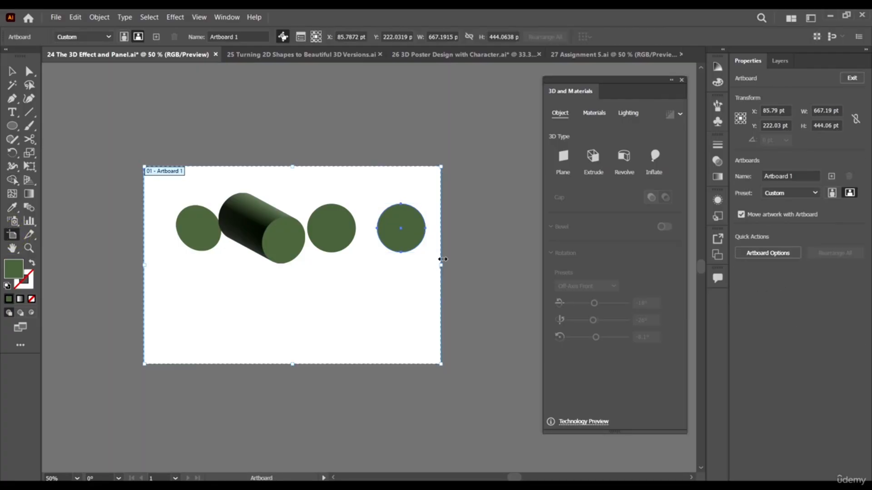
drag(441, 265, 509, 265)
key(v)
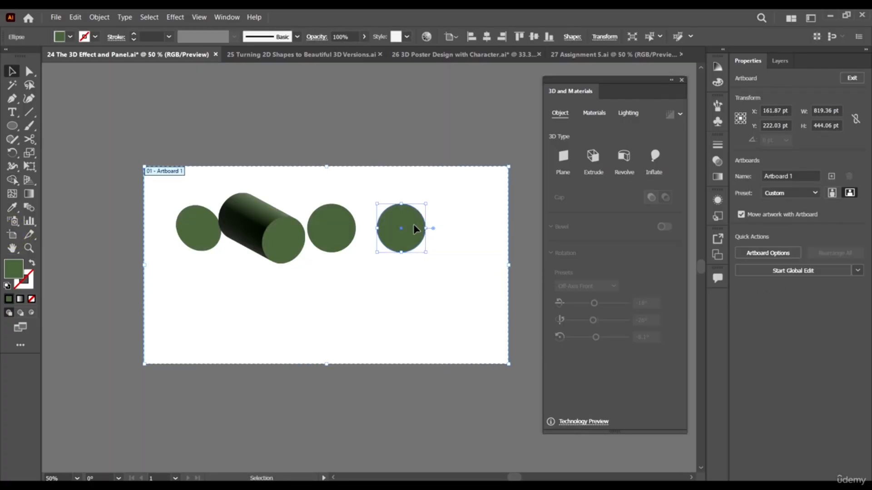
Move both plain circles away from the extruded one, and shift the plane circle about 14 pt to the left.
drag(413, 225, 455, 226)
drag(352, 235, 386, 234)
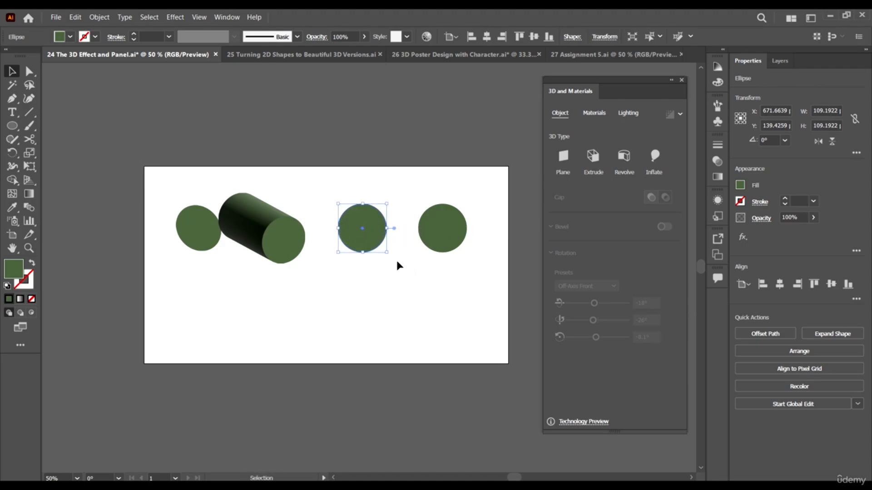
mouse_move(200, 238)
mouse_down()
mouse_move(179, 230)
mouse_move(195, 240)
mouse_up()
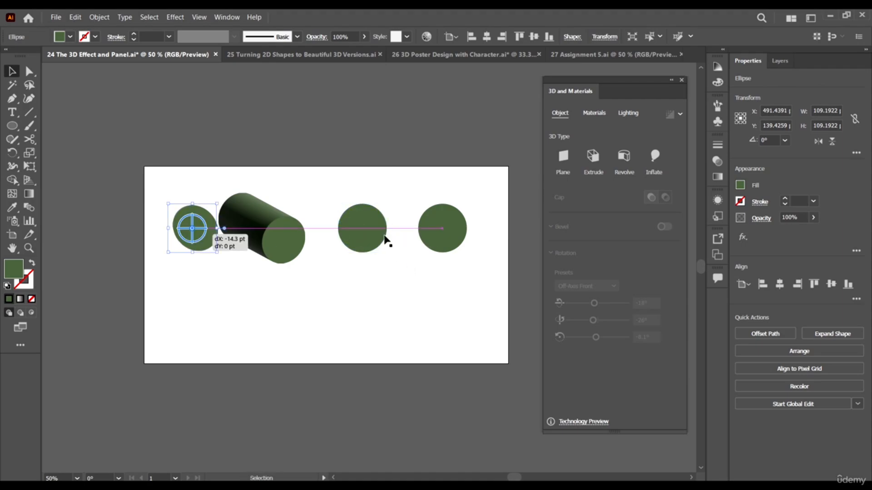
Apply the Revolve 3D type to the third circle with a revolve angle of 352°.
scroll(361, 238, up, 1)
scroll(361, 239, up, 1)
click(360, 237)
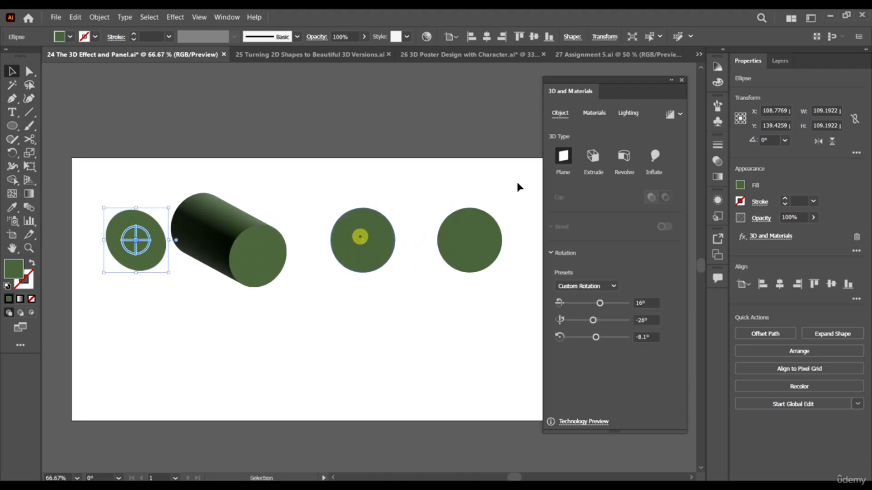
click(625, 158)
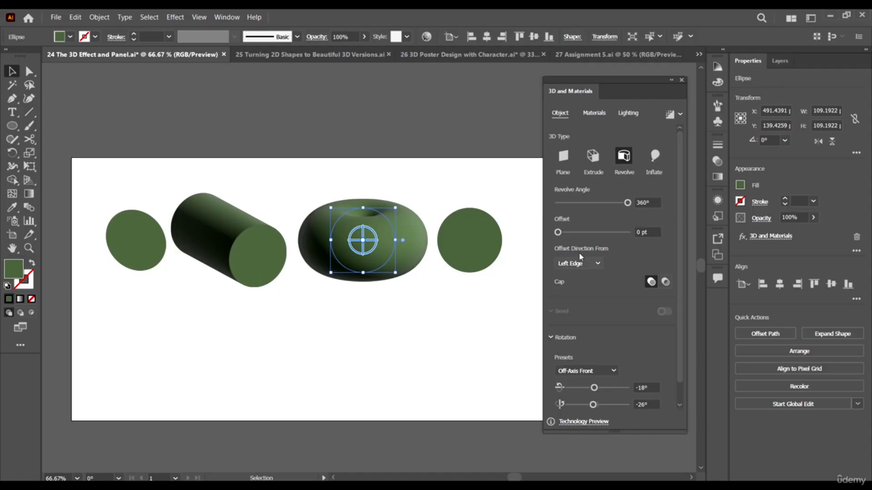
click(599, 203)
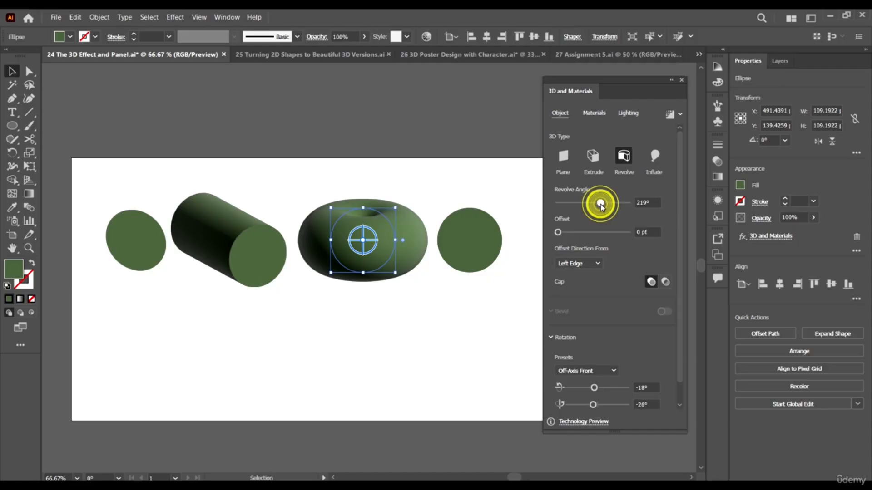
click(626, 202)
Try a 302 pt offset on the revolved circle and undo it.
click(578, 233)
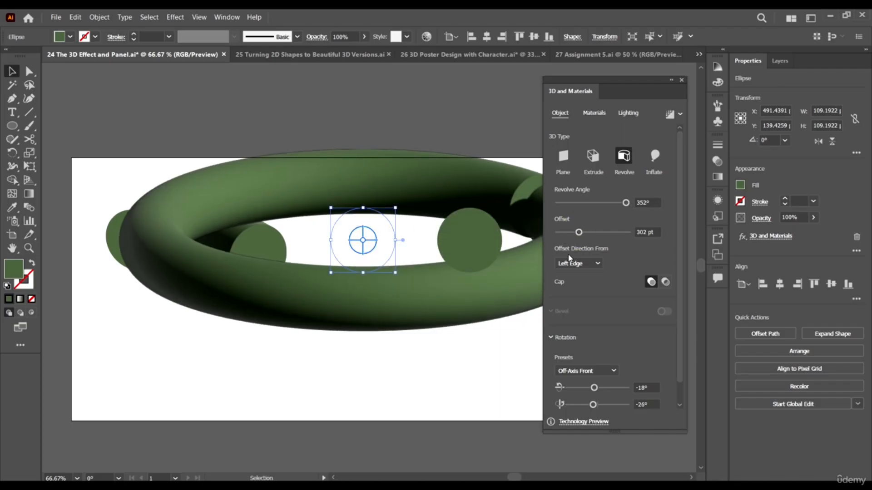
key(ctrl+z)
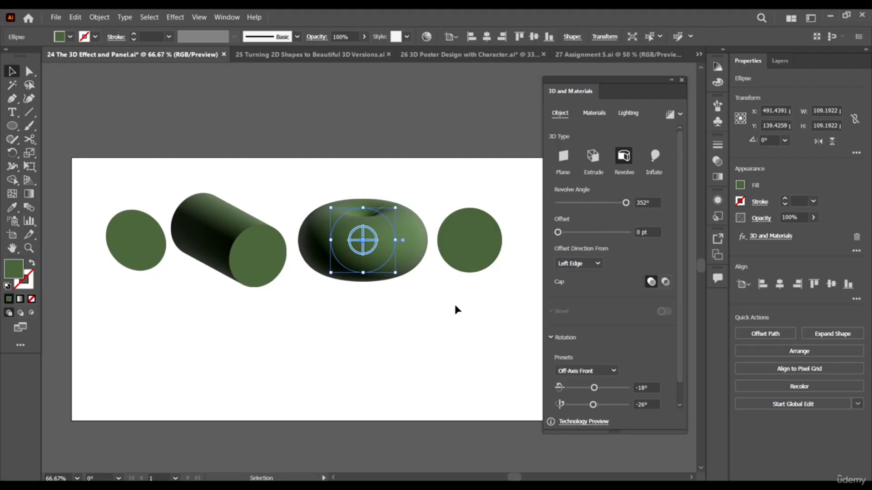
Move the revolved circle about 20 pt left and 43 pt up.
scroll(385, 241, down, 3)
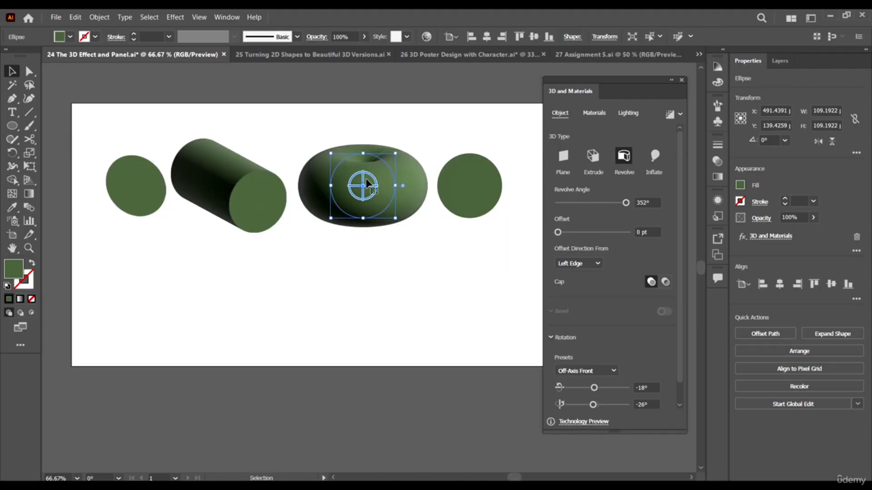
scroll(429, 174, up, 2)
drag(411, 211, 396, 187)
Draw a closed L-shaped path about 95 pt tall with the Pen tool below the revolved circle.
click(12, 126)
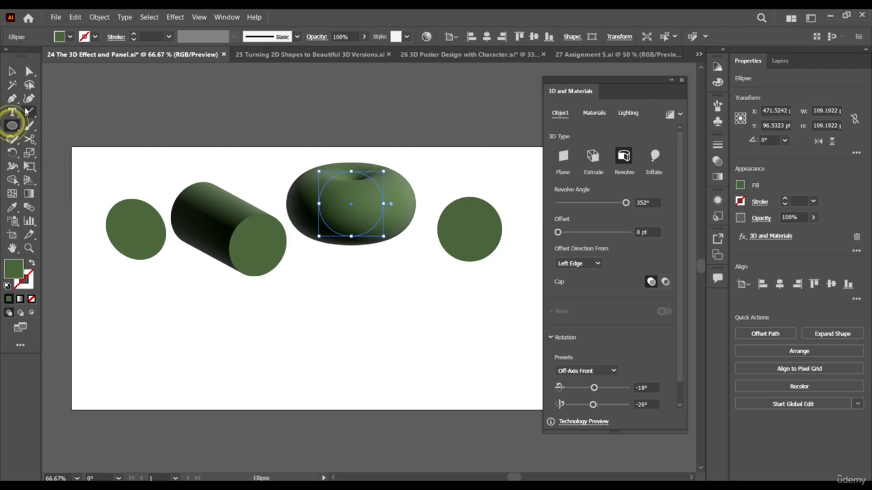
click(12, 99)
click(333, 277)
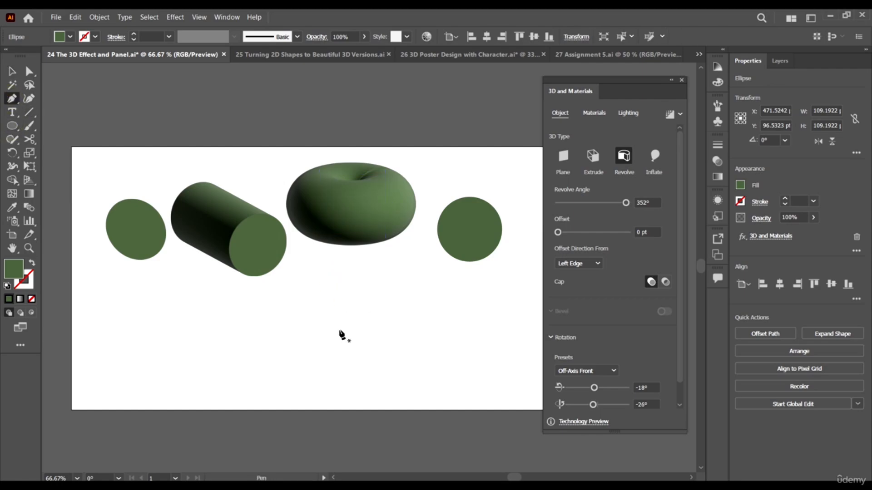
click(332, 334)
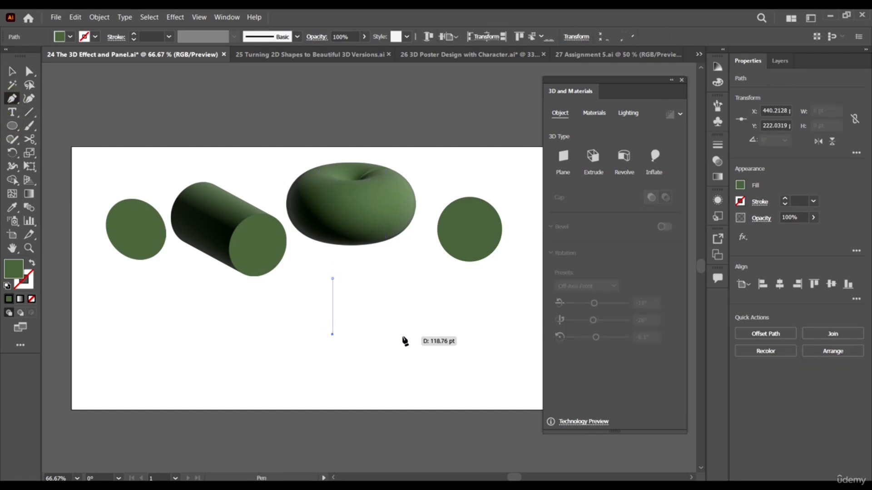
click(391, 327)
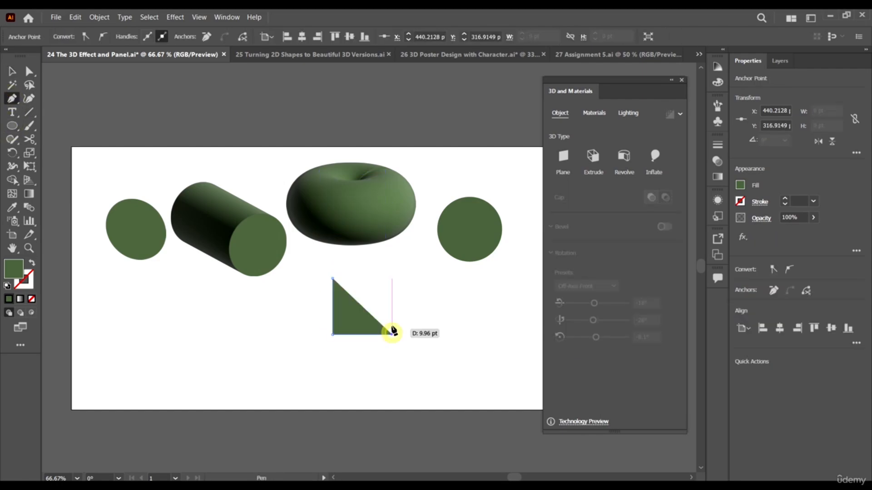
click(344, 327)
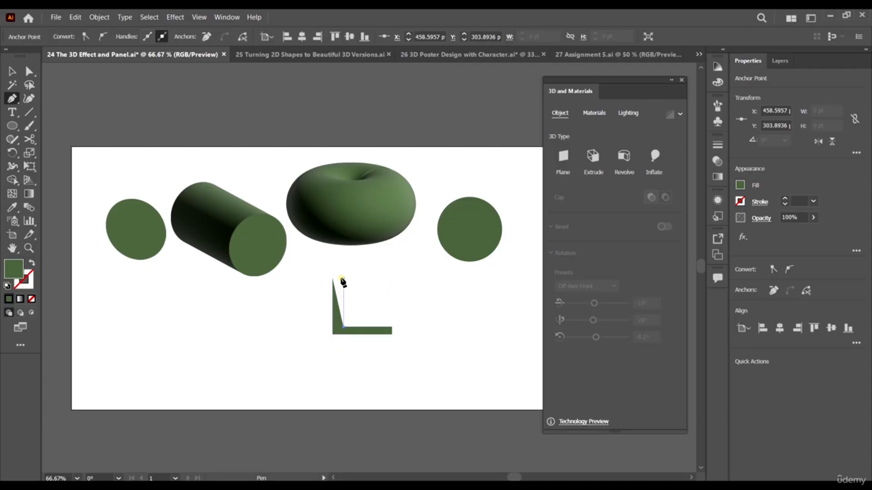
click(343, 278)
click(335, 279)
key(a)
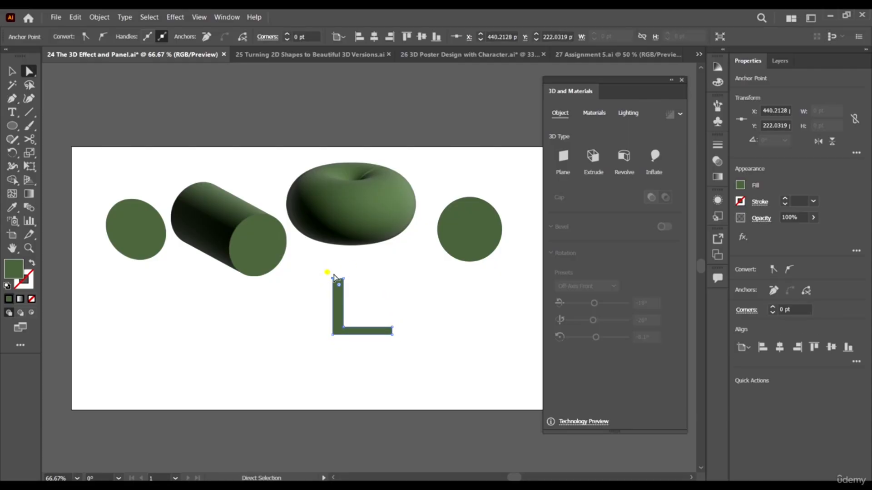
Reshape the L-shaped path so its upright slants outward to the left, making it about 109 pt wide and 103 pt tall.
drag(346, 284, 322, 280)
drag(332, 334, 339, 334)
drag(422, 360, 376, 355)
click(404, 381)
key(v)
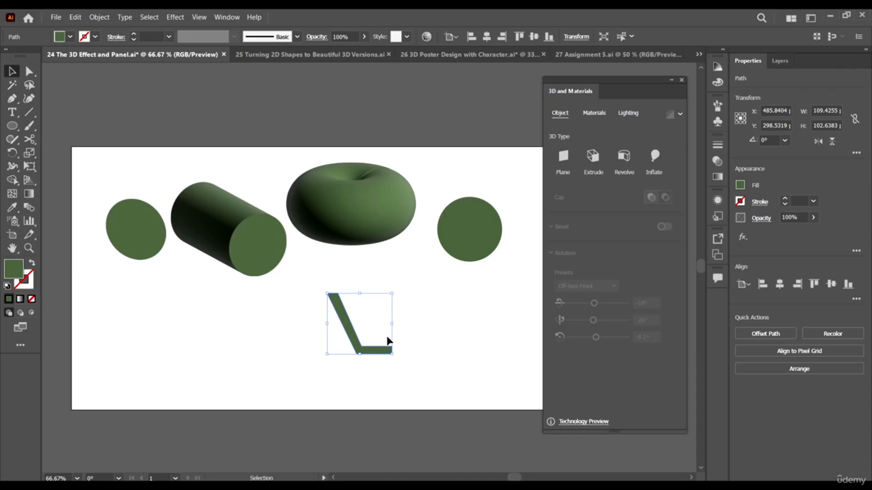
Move the slanted L-shaped path straight up about 25 pt.
scroll(387, 322, down, 2)
scroll(431, 297, up, 1)
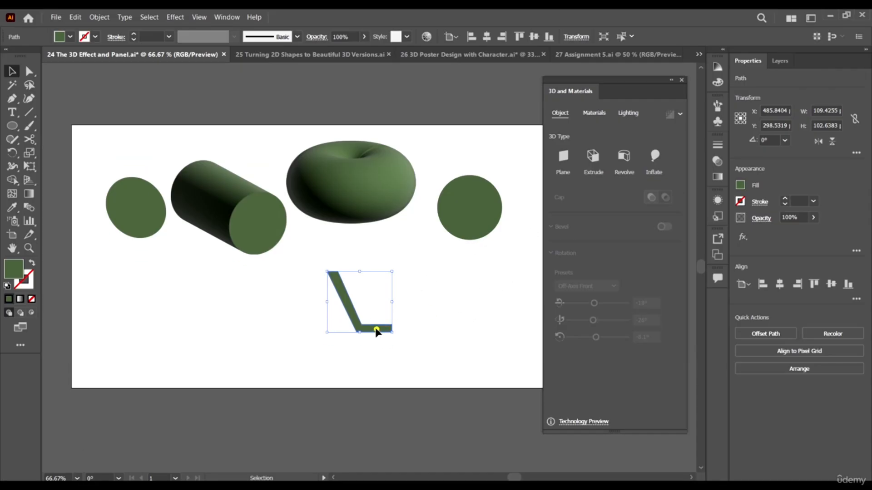
drag(377, 331, 376, 317)
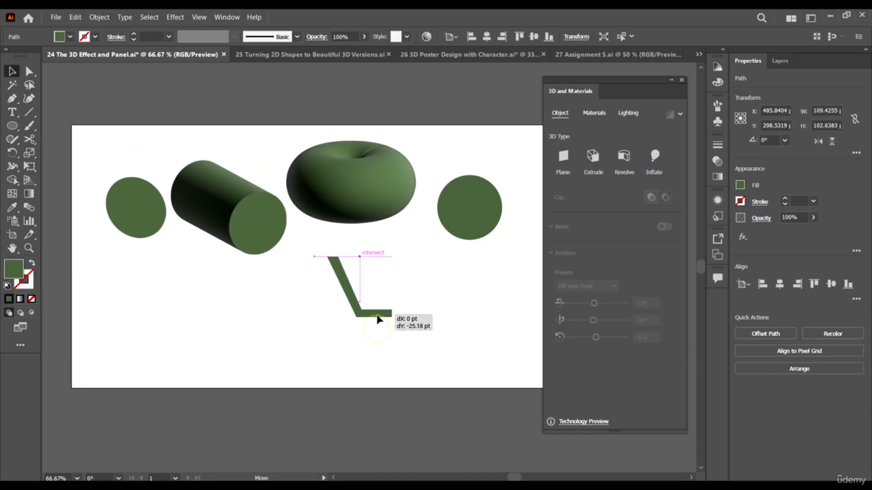
Apply the Revolve 3D type to the slanted path with the offset direction from the Right Edge.
click(624, 157)
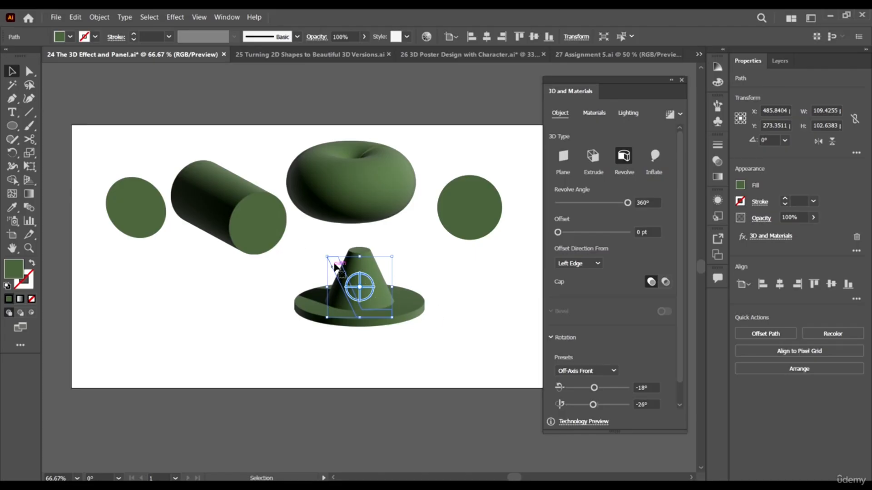
click(590, 263)
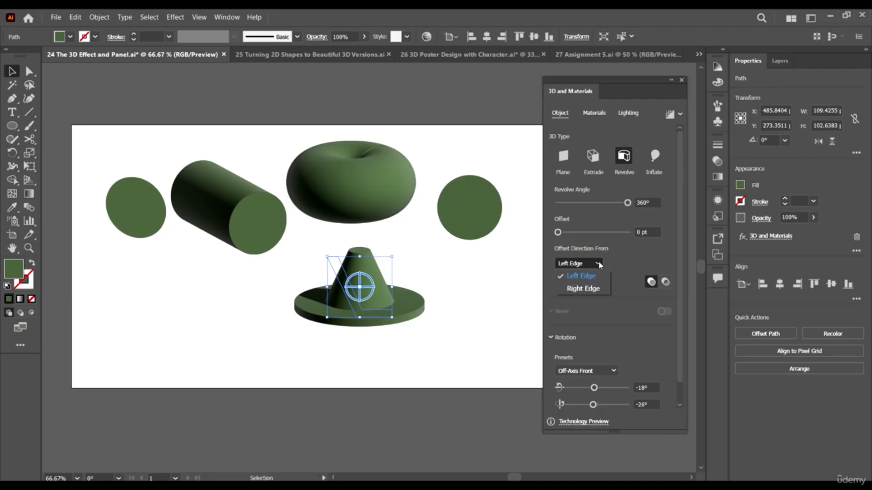
click(580, 264)
click(579, 263)
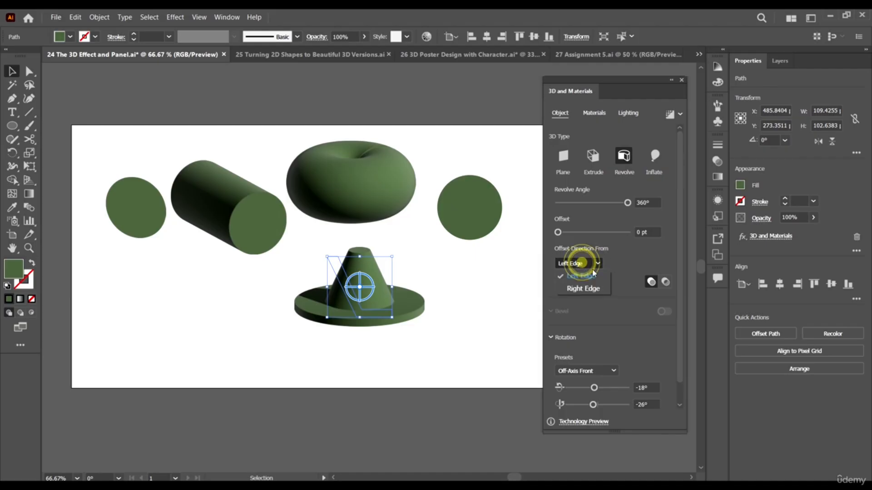
click(588, 289)
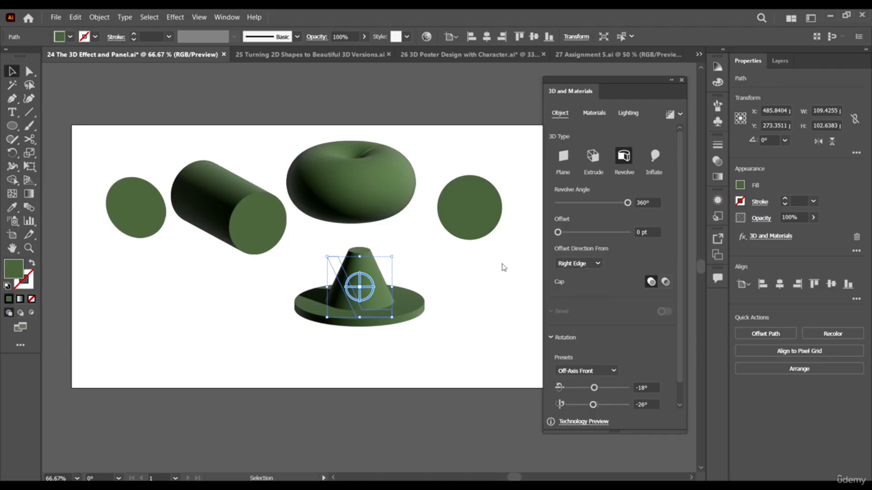
click(484, 324)
Inspect the revolved bowl up close and move it about 5 pt left and 23 pt up.
scroll(400, 311, up, 2)
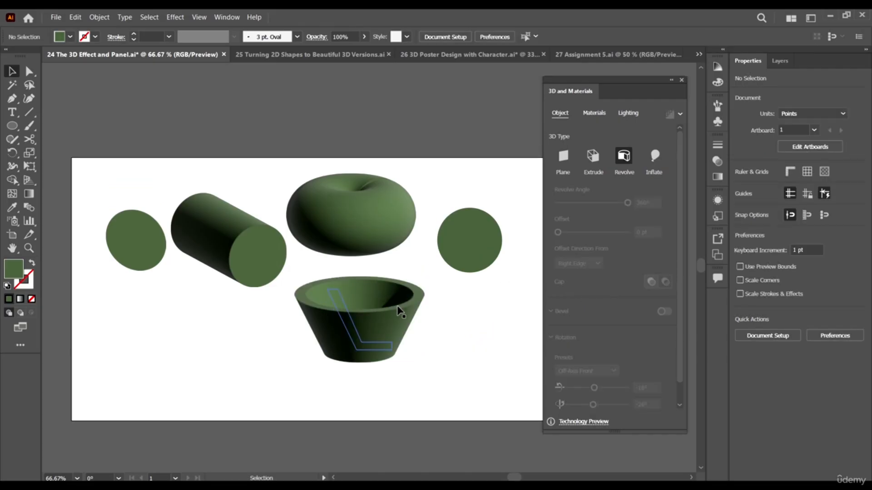
scroll(399, 311, down, 2)
scroll(380, 278, up, 1)
scroll(380, 278, down, 2)
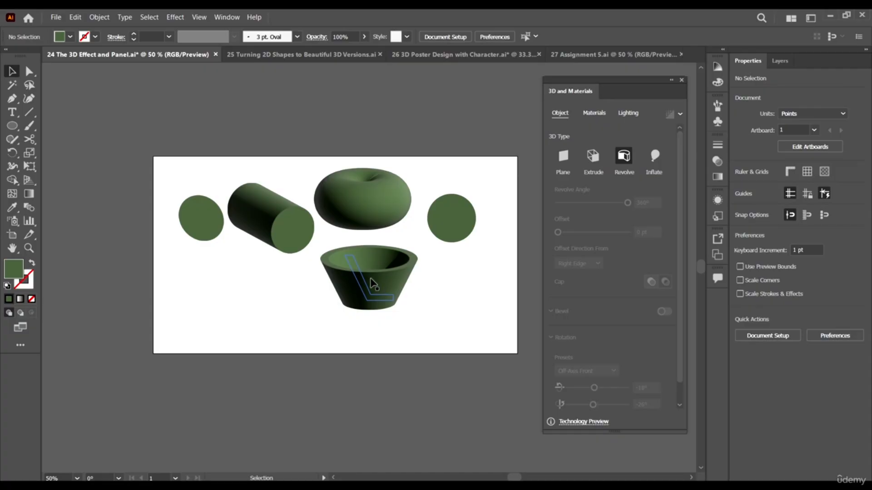
scroll(371, 280, up, 3)
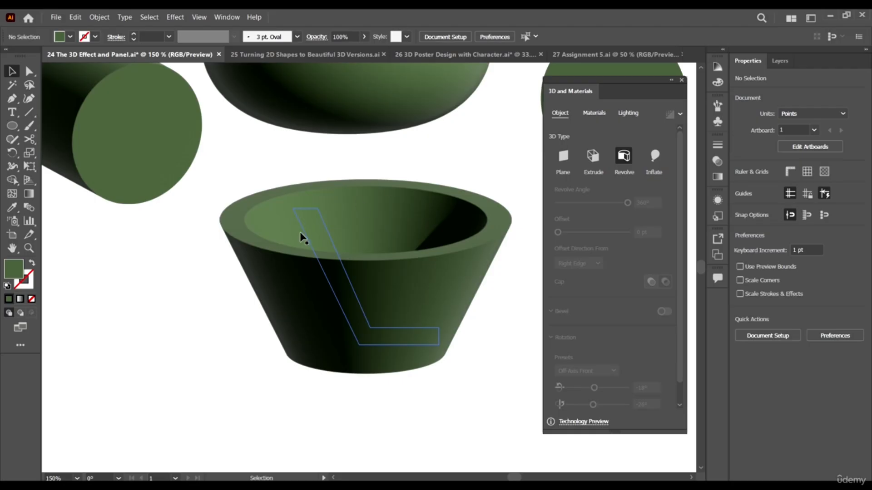
scroll(296, 225, down, 3)
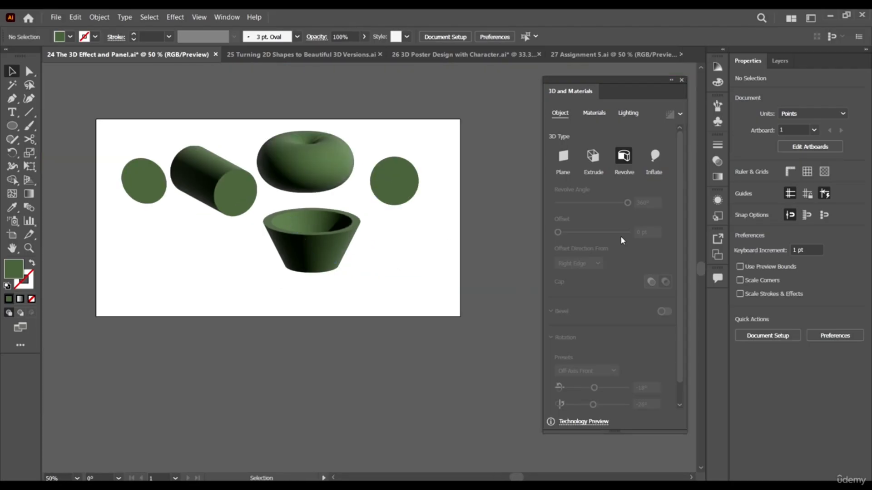
drag(344, 227, 342, 217)
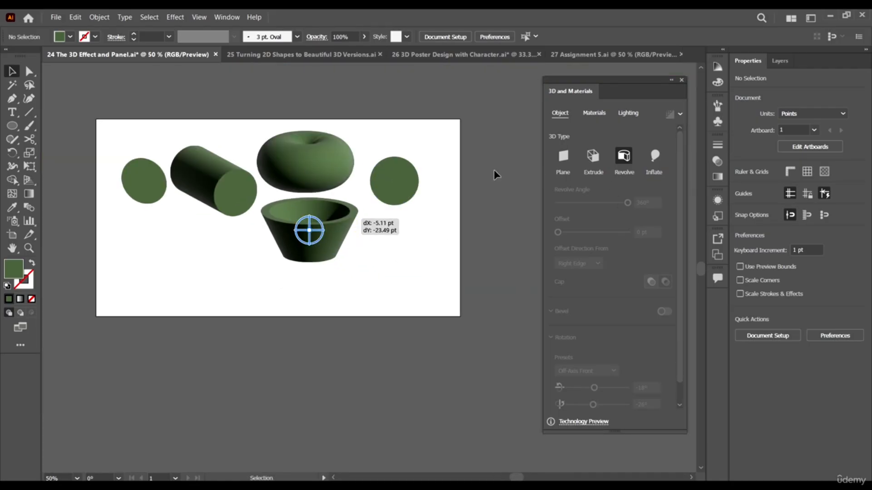
Enlarge the fourth circle to about 138 pt in diameter and apply the Inflate 3D type to it.
drag(398, 181, 431, 222)
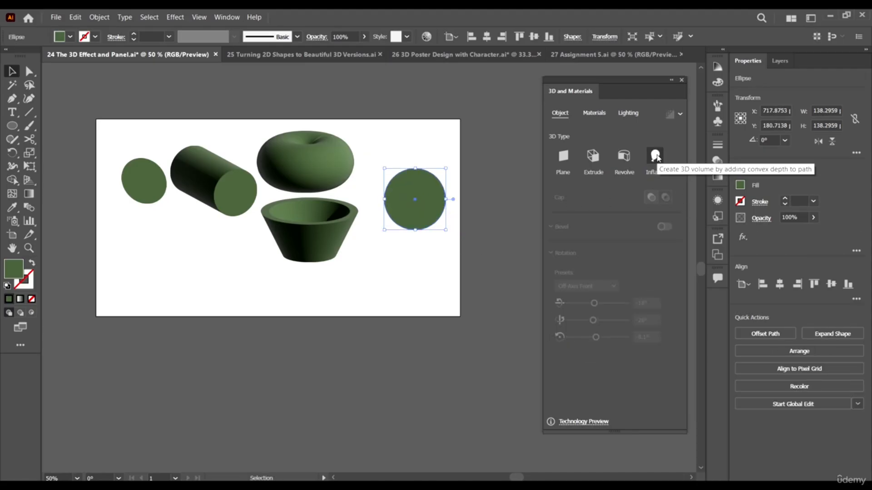
click(655, 156)
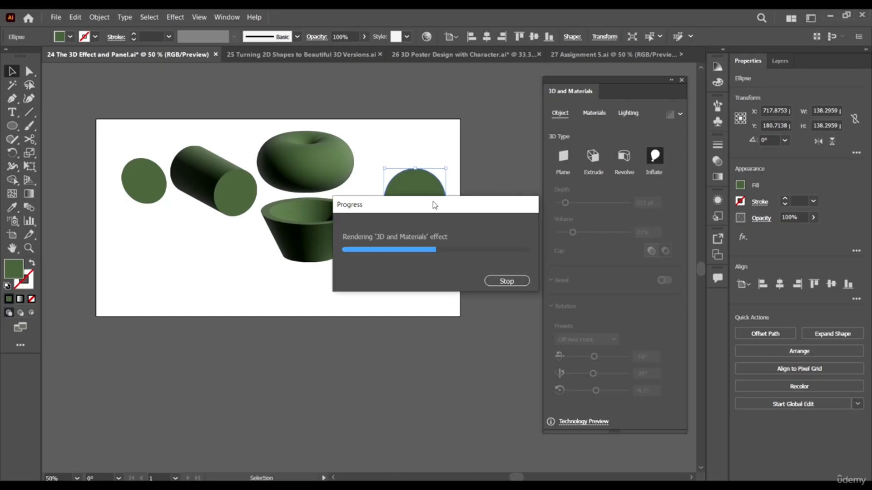
scroll(436, 200, up, 1)
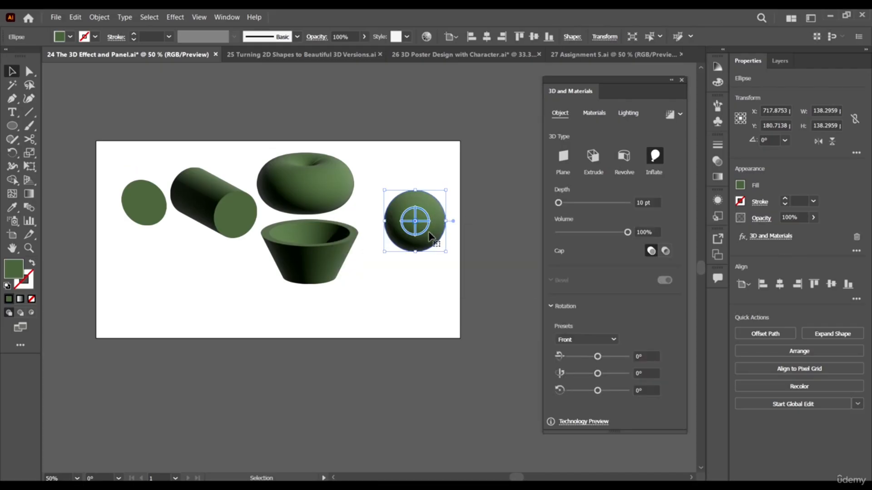
Set the inflated circle's depth to 280 pt and its volume to 74%.
scroll(438, 243, up, 1)
mouse_move(571, 201)
mouse_down()
mouse_move(579, 201)
mouse_move(567, 203)
mouse_up()
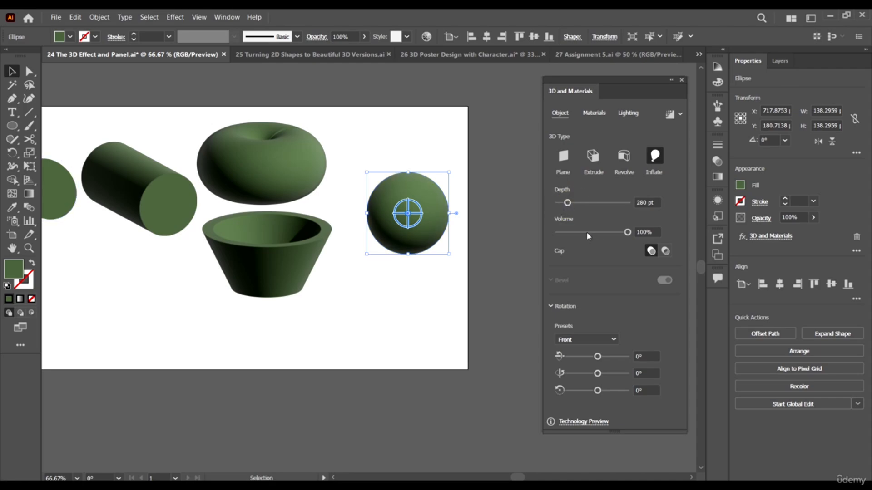
mouse_move(586, 233)
mouse_down()
mouse_move(613, 232)
mouse_move(576, 234)
mouse_up()
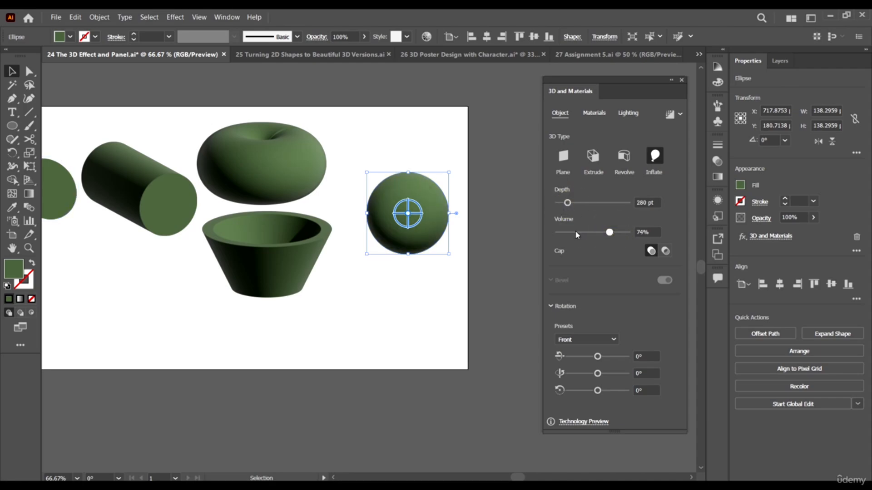
click(478, 272)
Apply the Front rotation preset to the first circle, the one with the Plane 3D type.
scroll(478, 253, down, 2)
scroll(238, 232, up, 1)
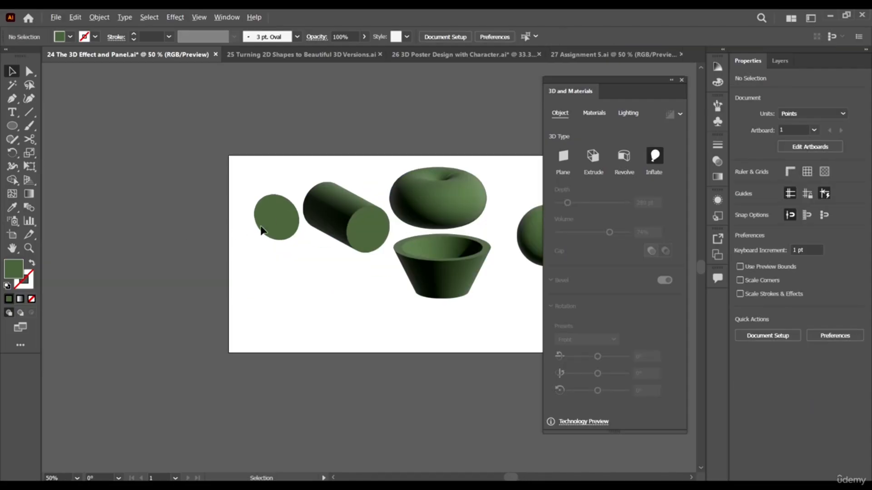
scroll(261, 231, right, 3)
scroll(242, 220, up, 1)
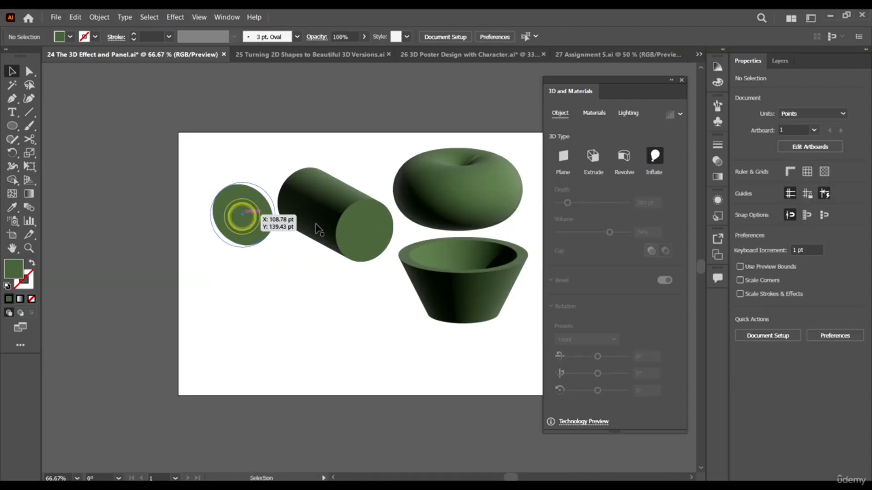
click(270, 239)
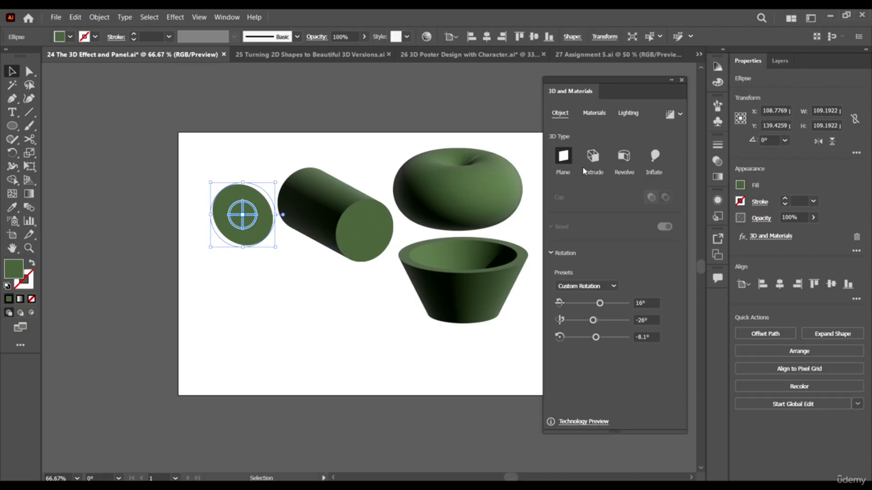
click(592, 286)
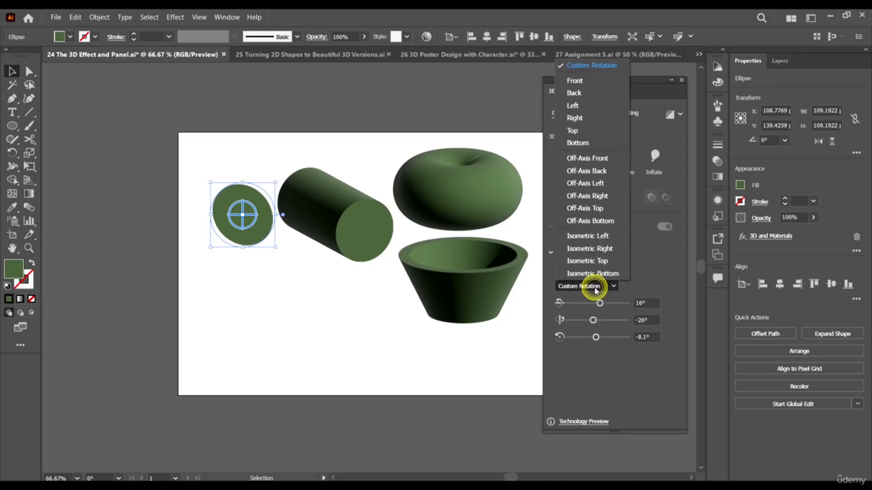
click(585, 82)
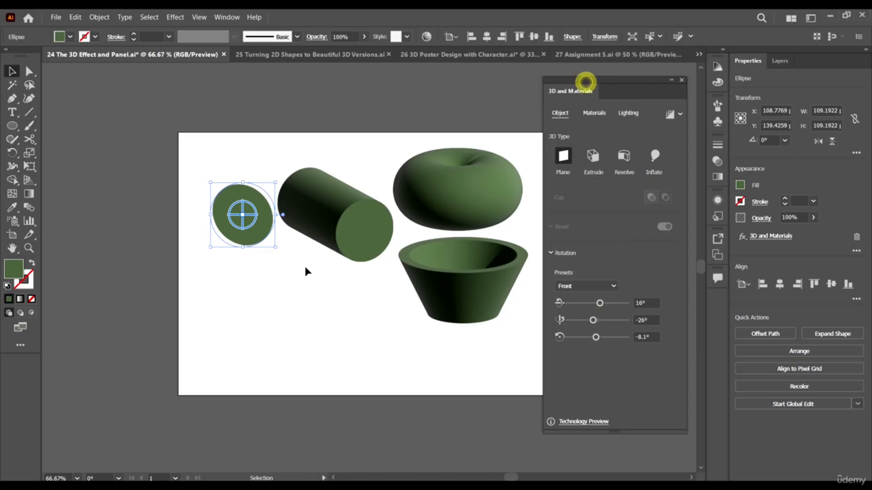
scroll(244, 276, up, 1)
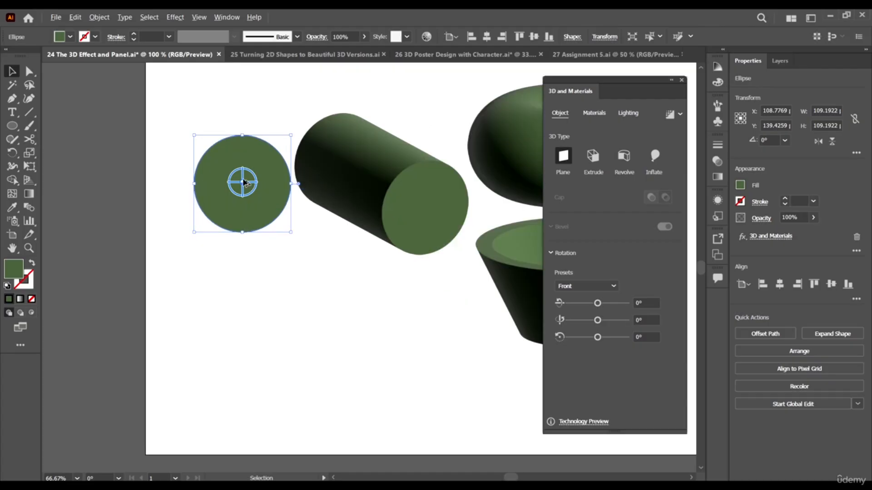
Try the Back and Left rotation presets on the plane circle.
click(570, 286)
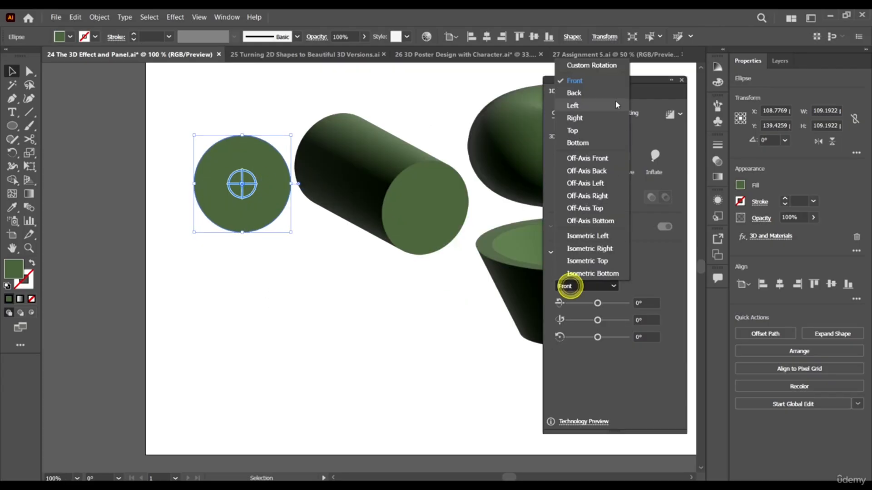
click(585, 91)
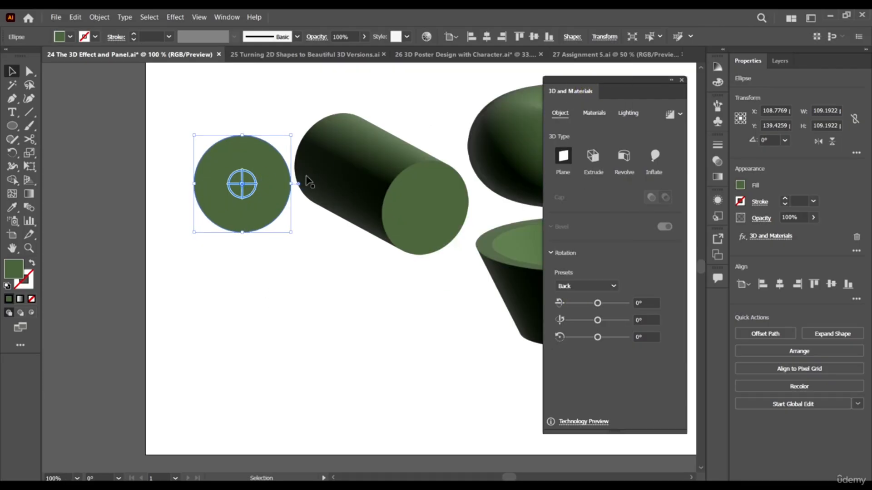
click(566, 285)
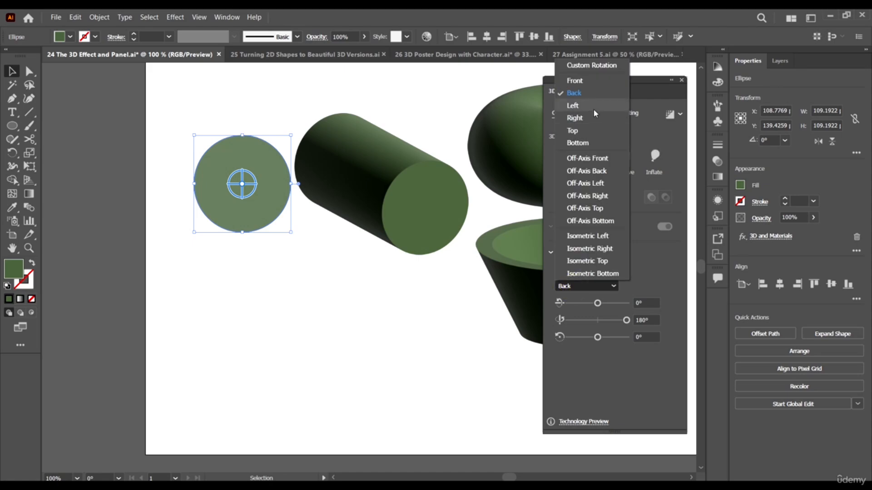
click(584, 106)
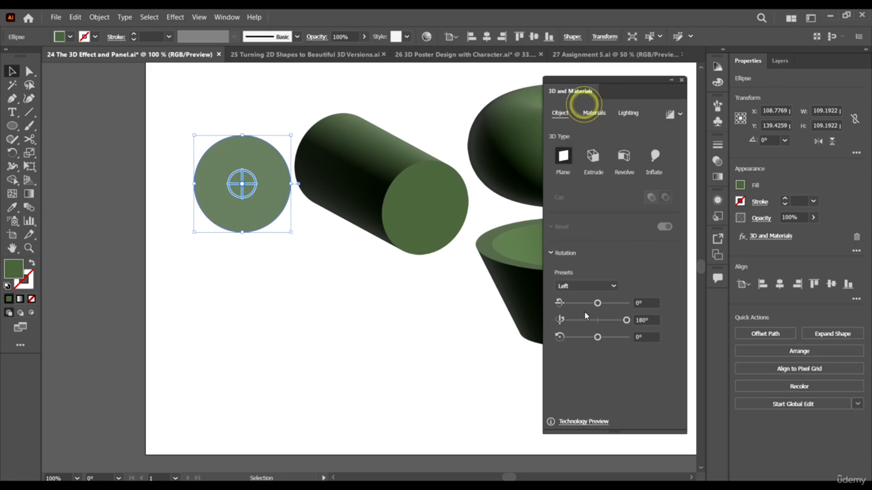
click(583, 286)
click(334, 298)
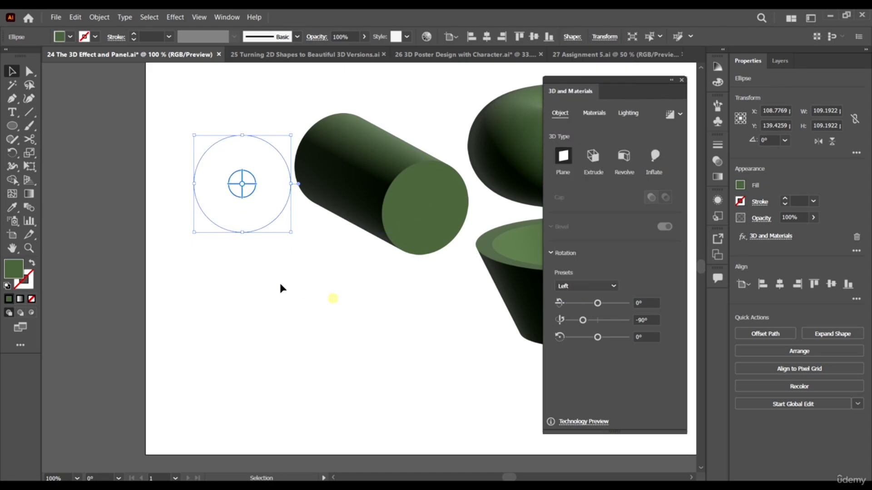
drag(274, 273, 199, 173)
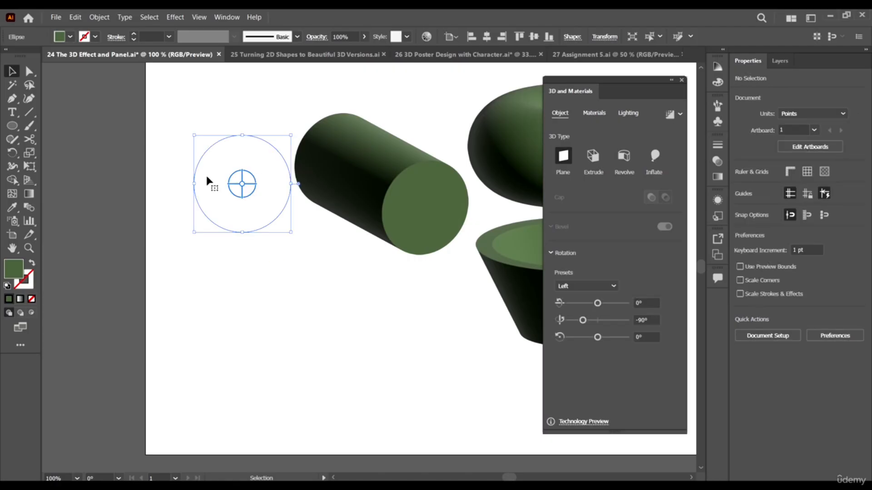
Try the Right, Top and Bottom rotation presets in turn on the plane circle.
click(569, 285)
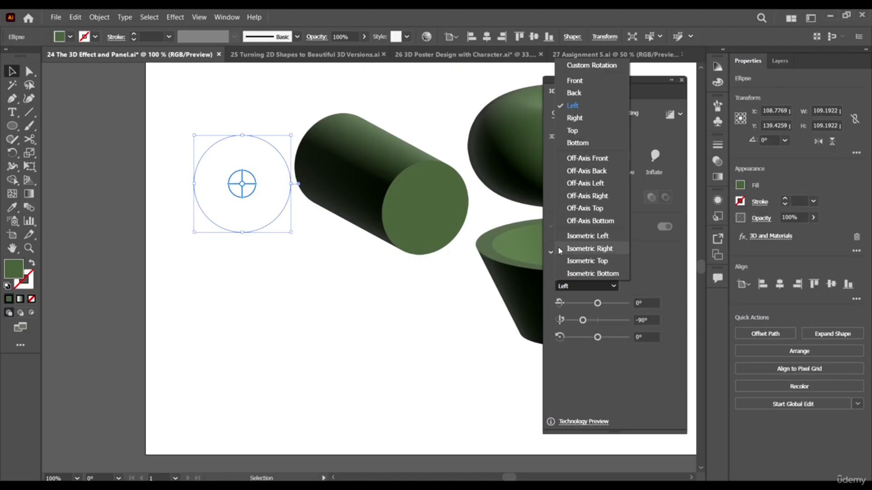
click(575, 119)
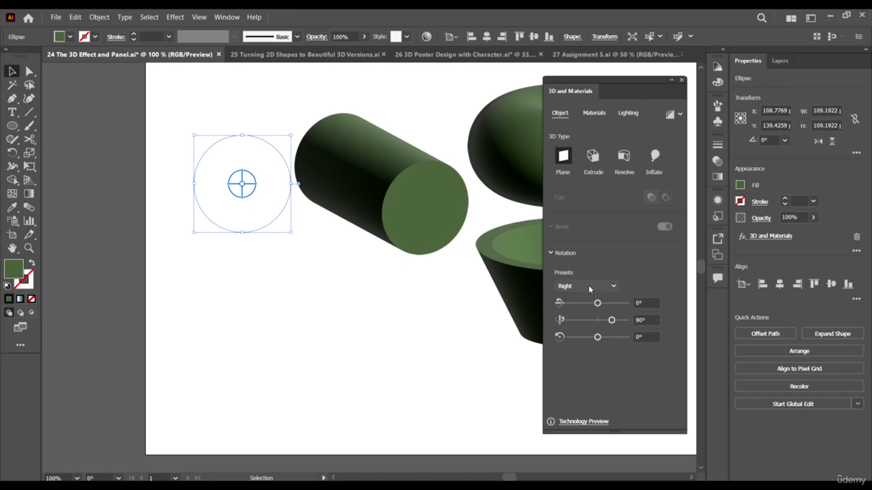
click(588, 286)
click(585, 131)
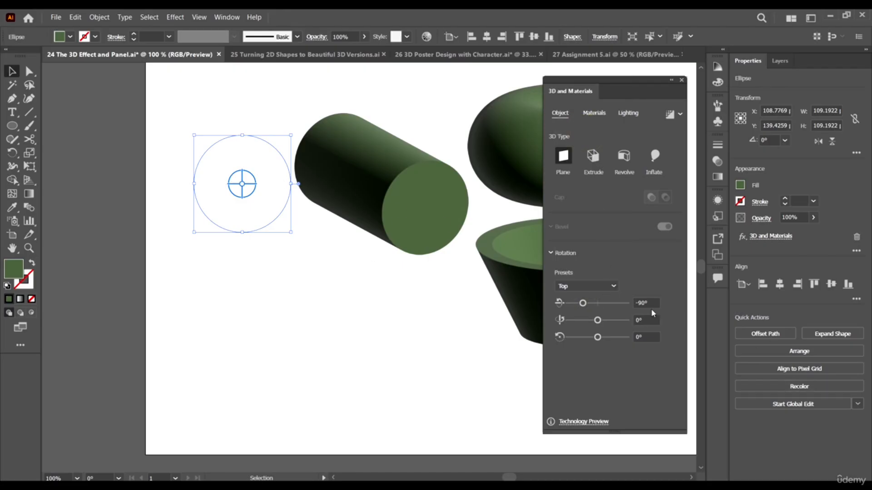
click(569, 286)
click(584, 142)
Apply the Off-Axis Front rotation preset to the plane circle.
click(603, 285)
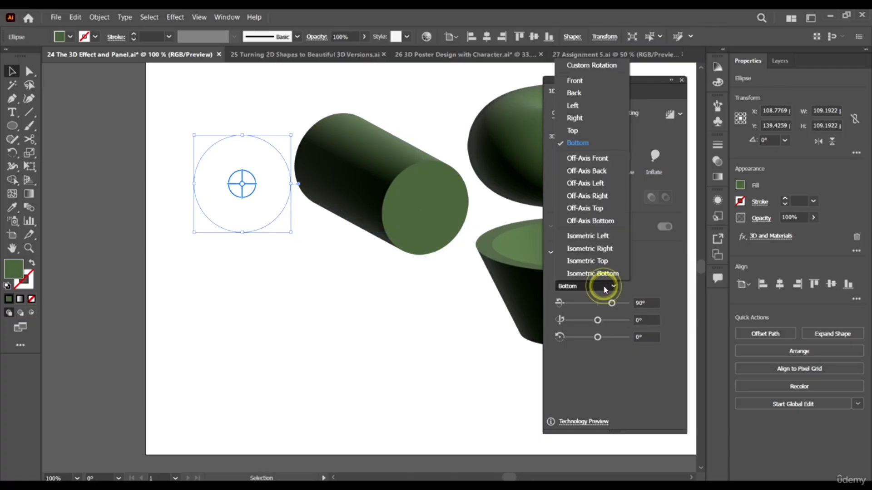
click(605, 286)
click(608, 285)
click(576, 159)
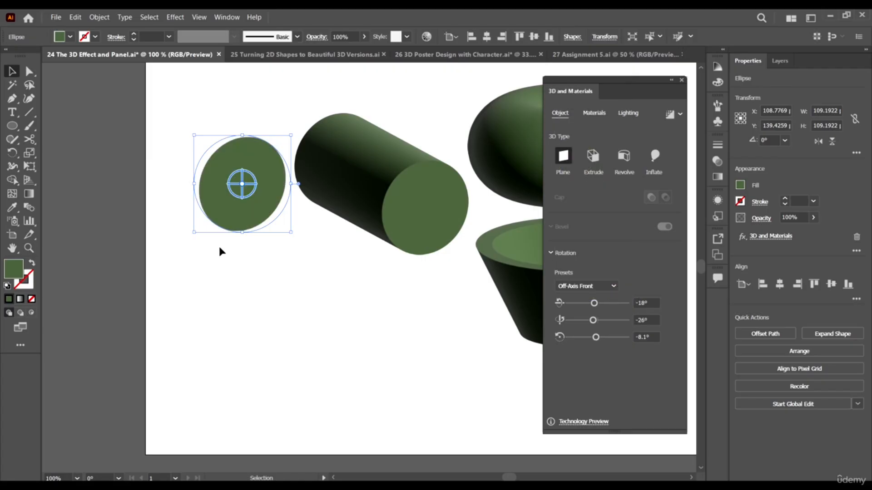
Try the Off-Axis Back and Isometric Left rotation presets on the plane circle.
click(586, 285)
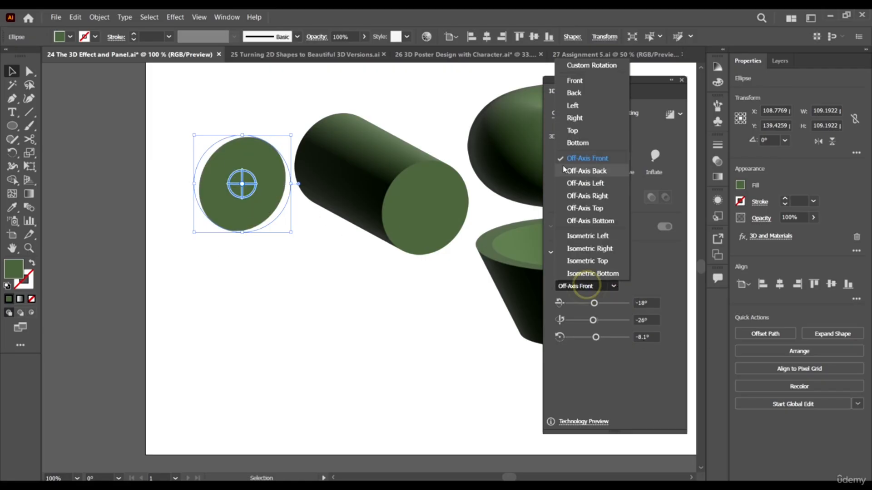
click(564, 171)
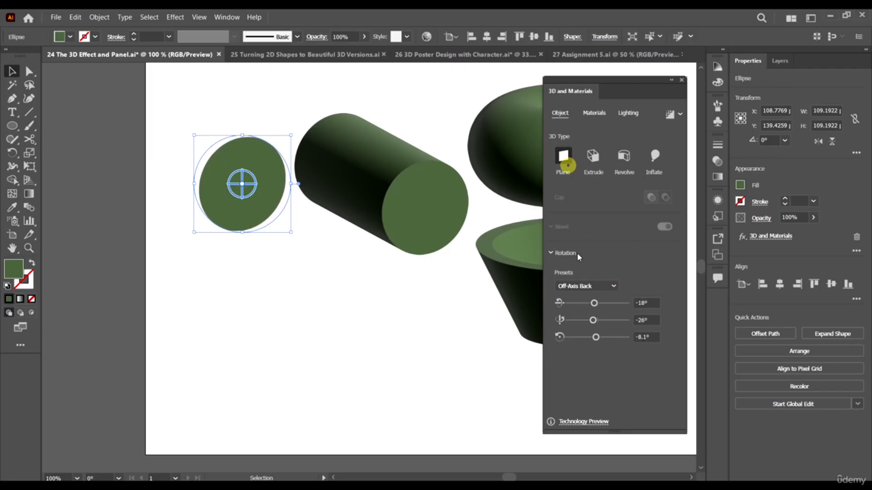
click(596, 287)
click(600, 239)
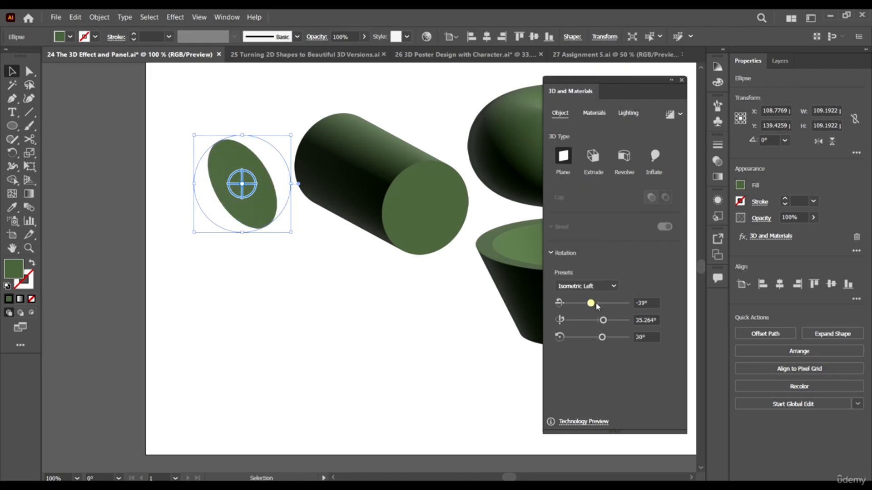
Set a custom rotation of 50°, -34° and 105° on the plane circle, and turn it freely on canvas to about 43°, -7° and 115°.
drag(597, 306, 614, 337)
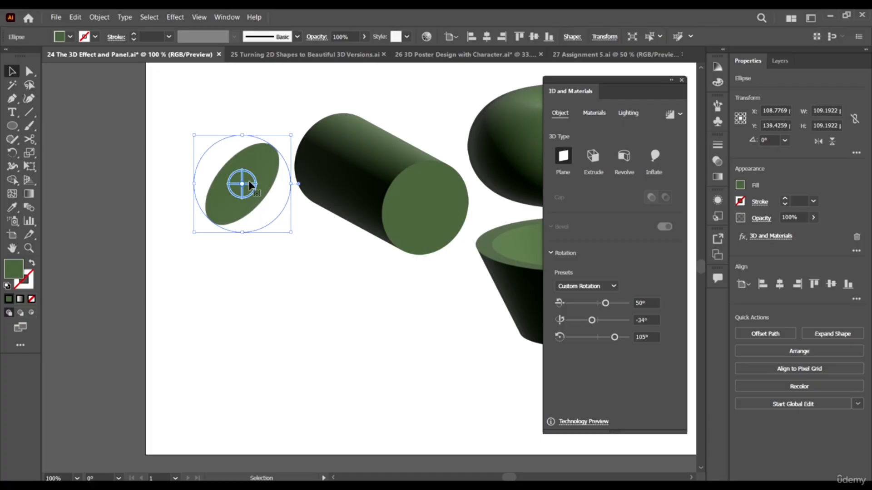
scroll(214, 169, up, 3)
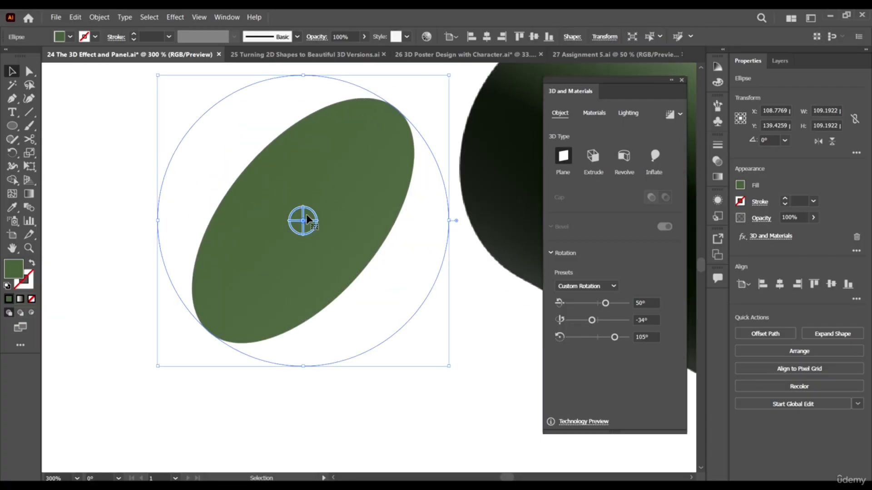
mouse_move(305, 220)
mouse_down()
mouse_move(292, 219)
mouse_move(284, 205)
mouse_move(309, 236)
mouse_up()
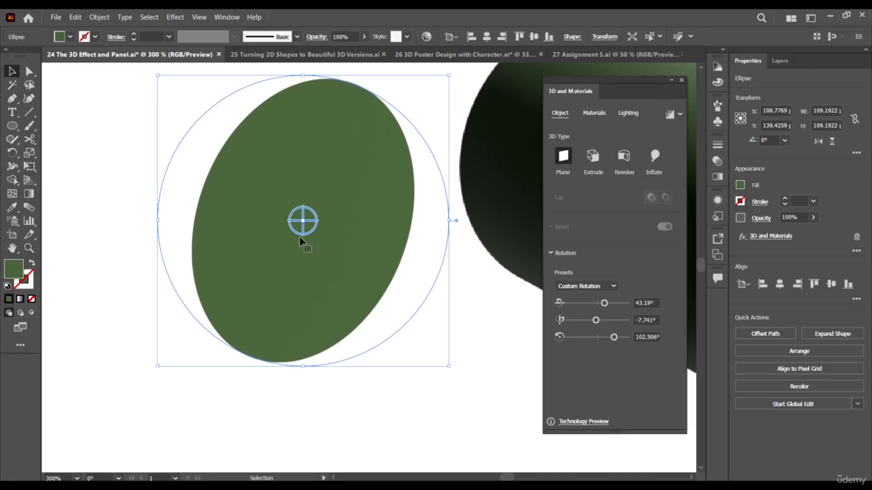
drag(310, 240, 300, 222)
click(304, 221)
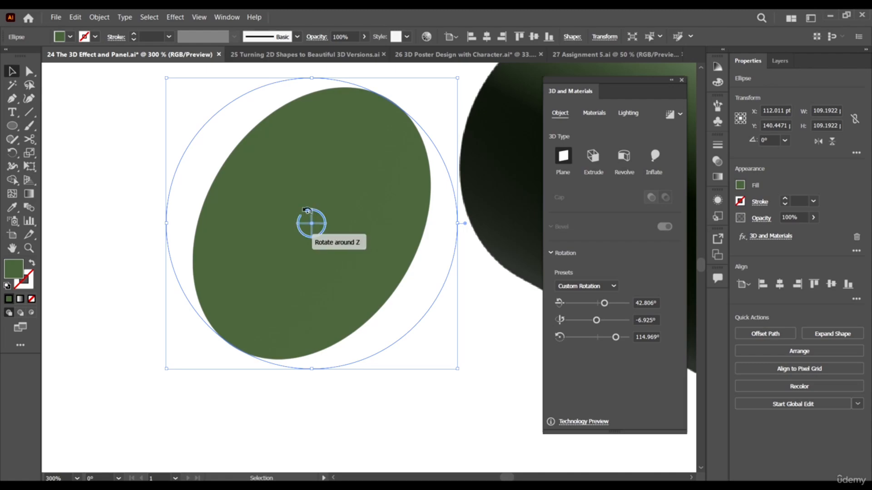
Rotate the plane circle around Z to about -103° and move it about 37 pt left and 3.5 pt down.
drag(307, 211, 391, 254)
drag(321, 214, 362, 236)
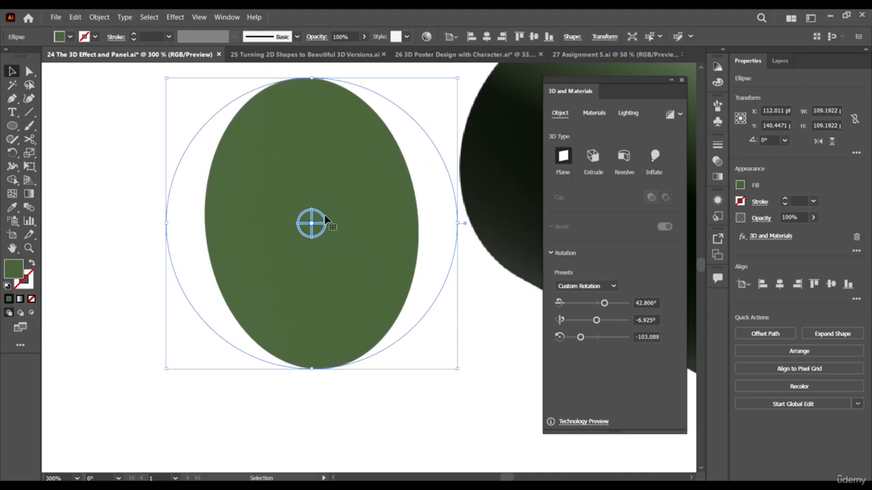
key(ctrl+minus)
key(ctrl+minus)
key(ctrl+minus)
drag(282, 240, 262, 245)
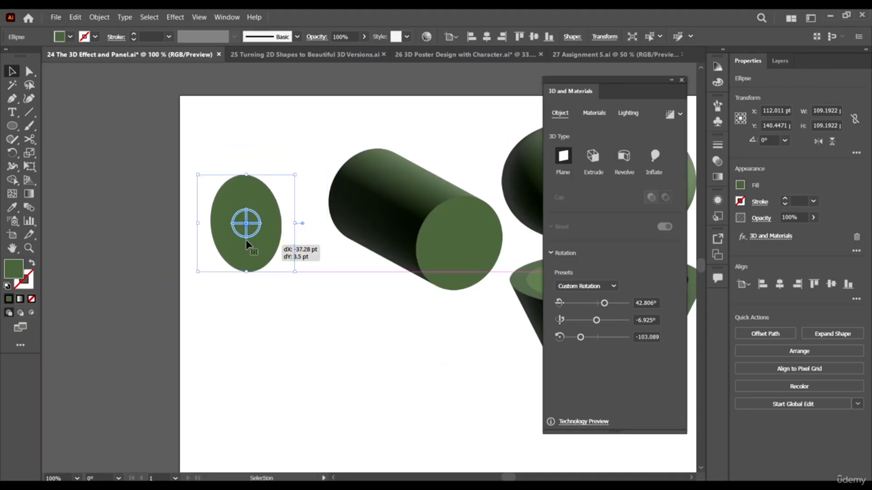
Select the extruded circle, examine its available rotation presets without changing the preset, and collapse the Rotation settings.
scroll(187, 242, down, 3)
scroll(187, 242, up, 2)
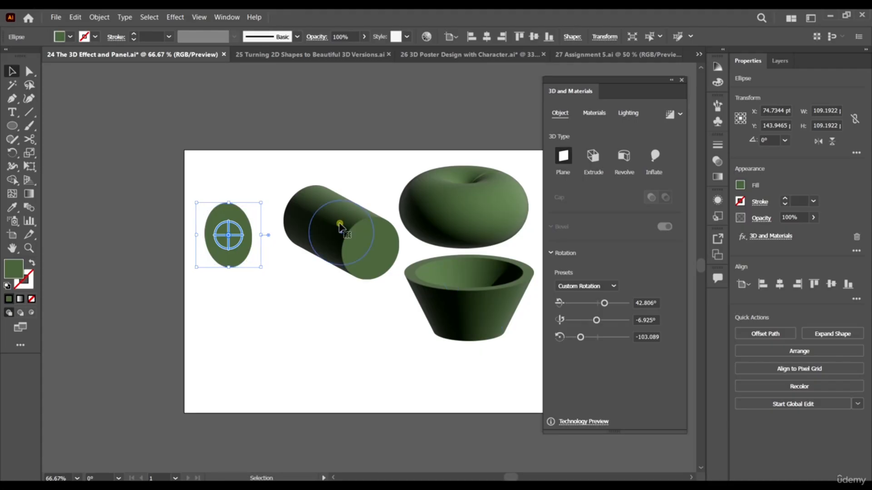
click(393, 261)
scroll(394, 262, right, 2)
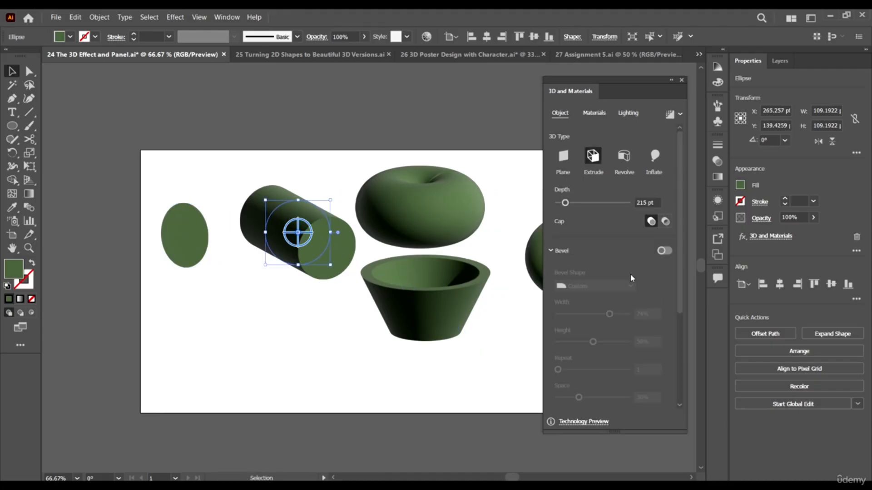
scroll(630, 274, down, 3)
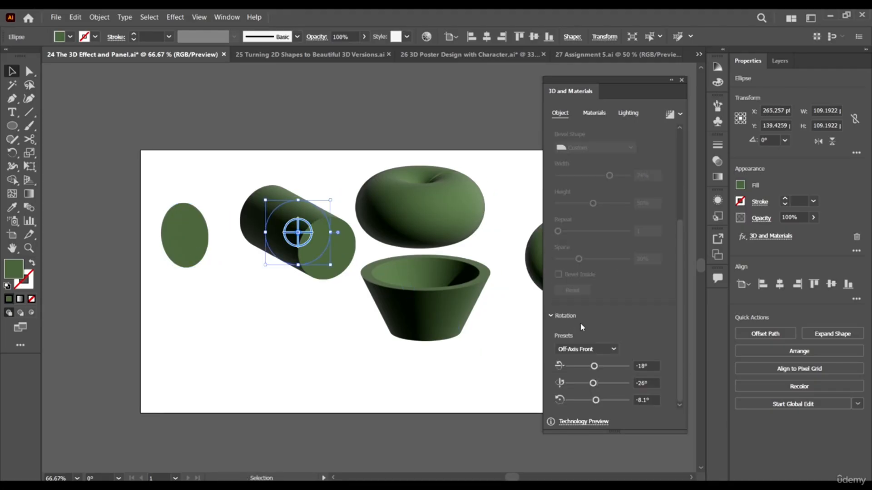
click(594, 349)
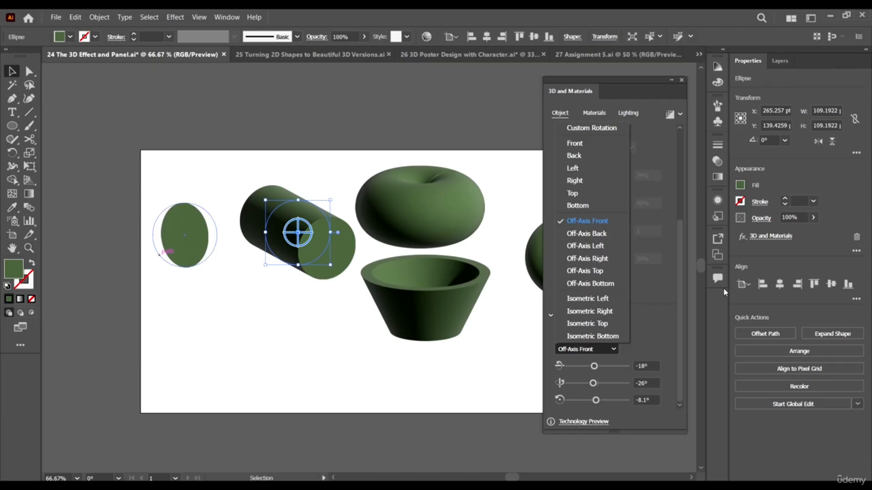
click(655, 308)
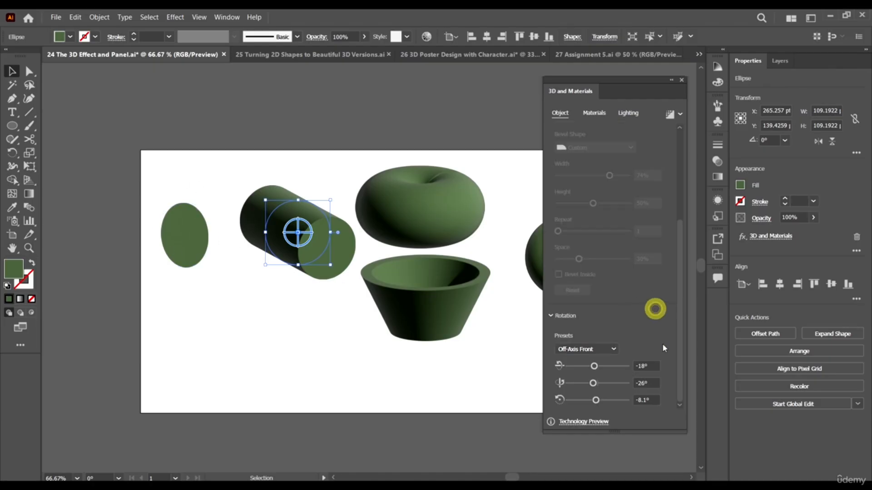
click(551, 316)
click(553, 318)
scroll(650, 383, up, 3)
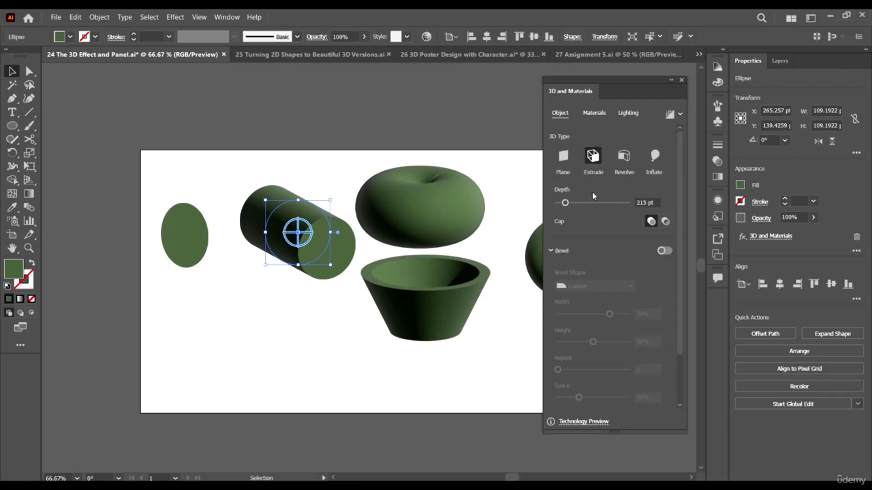
Try several extrusion depths on the extruded circle and settle on 98 pt.
mouse_move(564, 202)
mouse_down()
mouse_move(586, 207)
mouse_move(561, 207)
mouse_up()
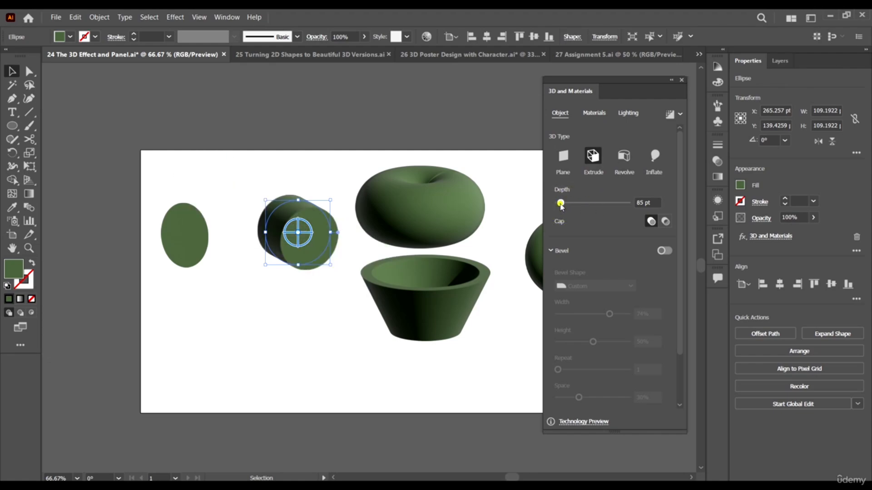
drag(560, 204, 568, 205)
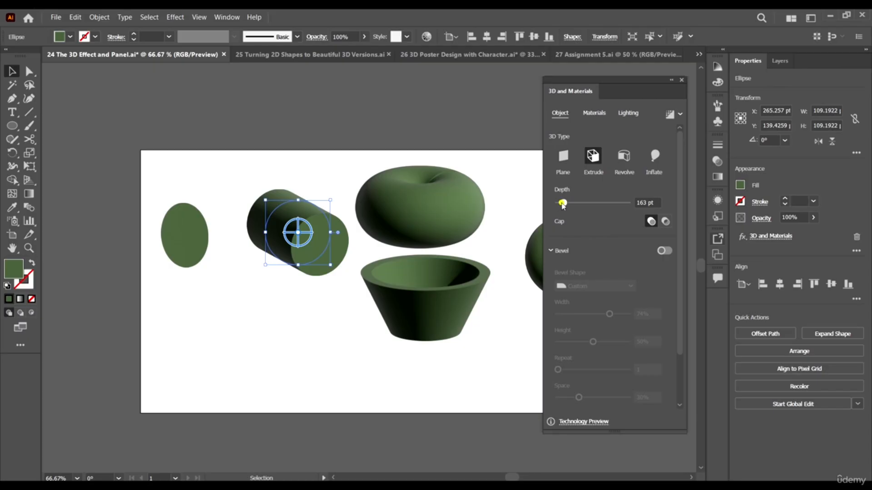
drag(563, 203, 561, 203)
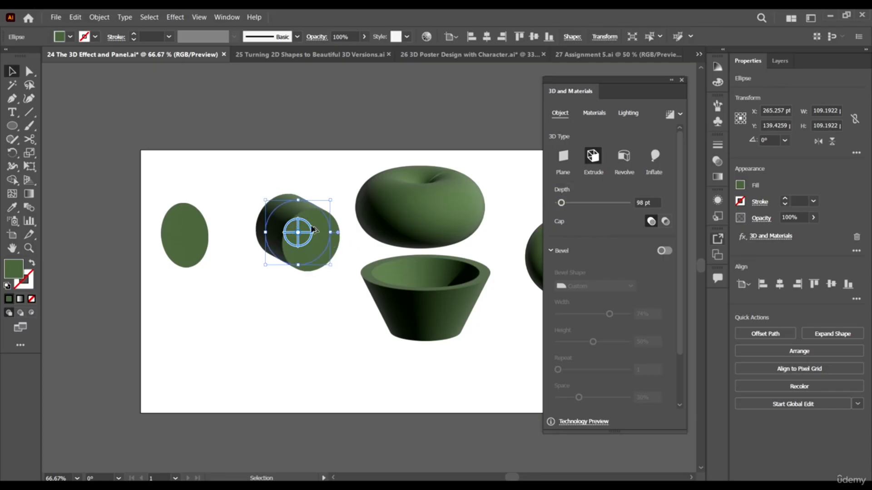
Try the hollow cap appearance on the extruded circle and restore the solid cap.
scroll(311, 227, up, 1)
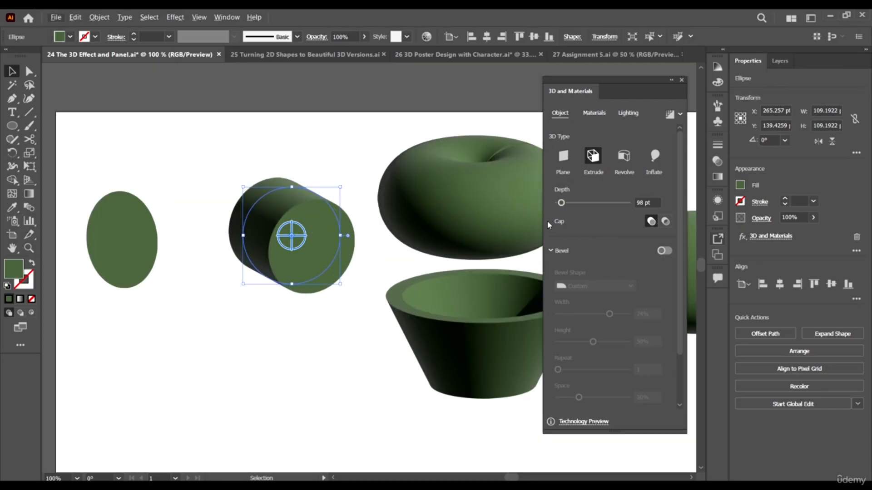
drag(514, 249, 481, 250)
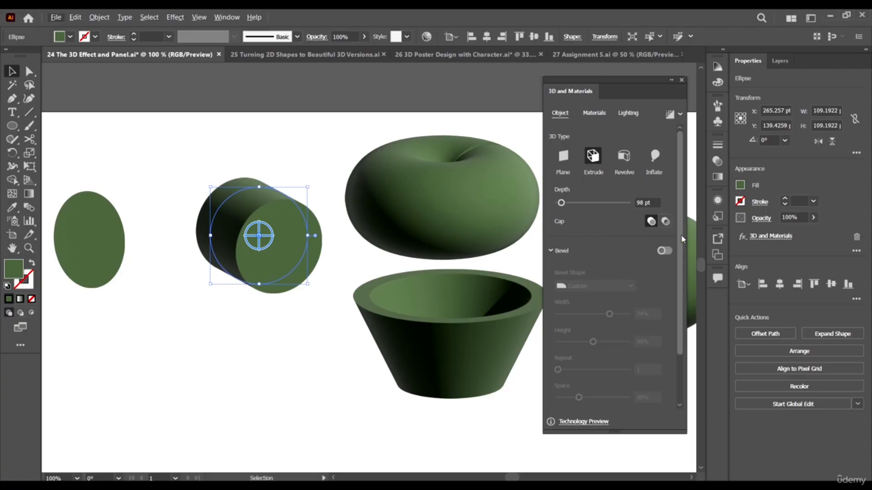
click(665, 222)
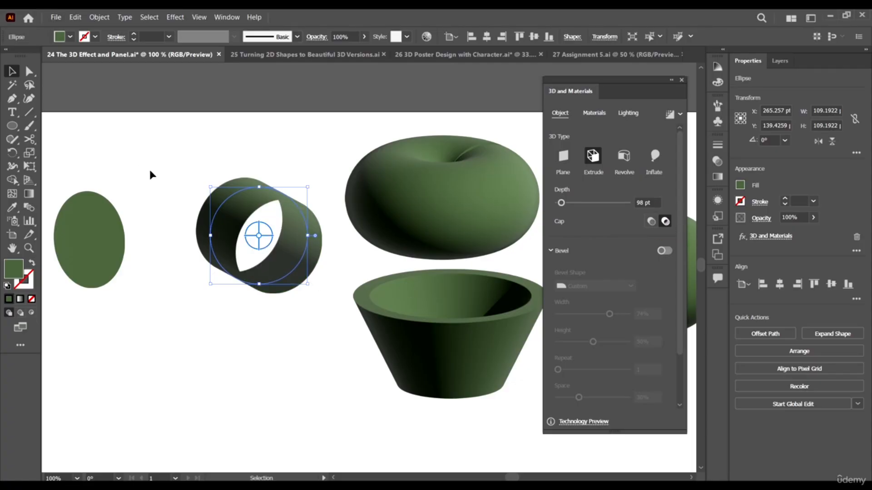
click(651, 221)
Move the extruded circle about 32 pt left and turn on its bevel.
scroll(591, 272, down, 2)
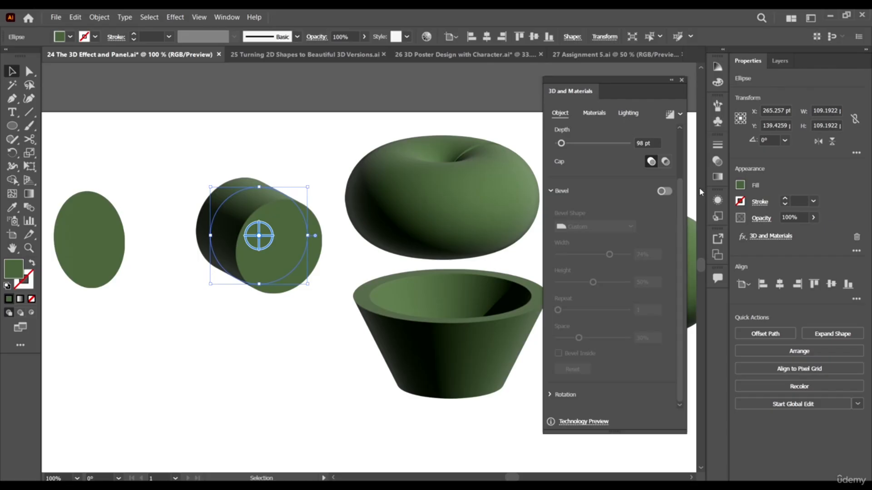
drag(278, 243, 249, 243)
click(665, 191)
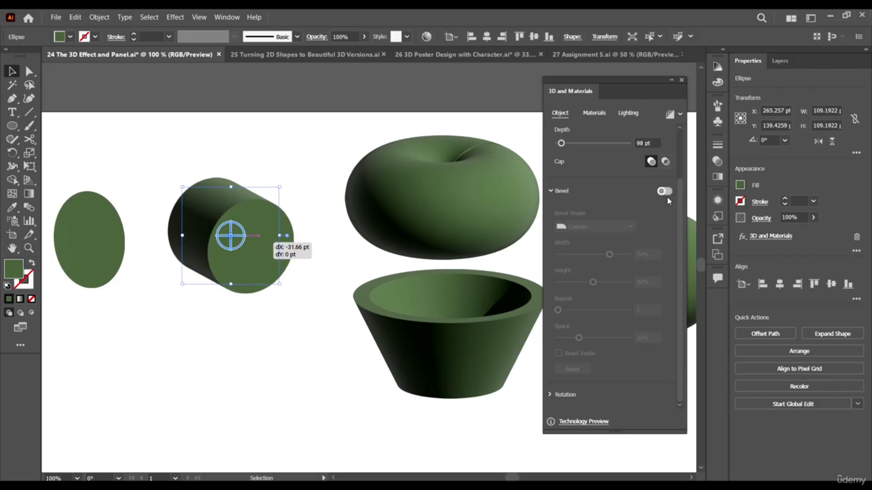
scroll(214, 204, up, 2)
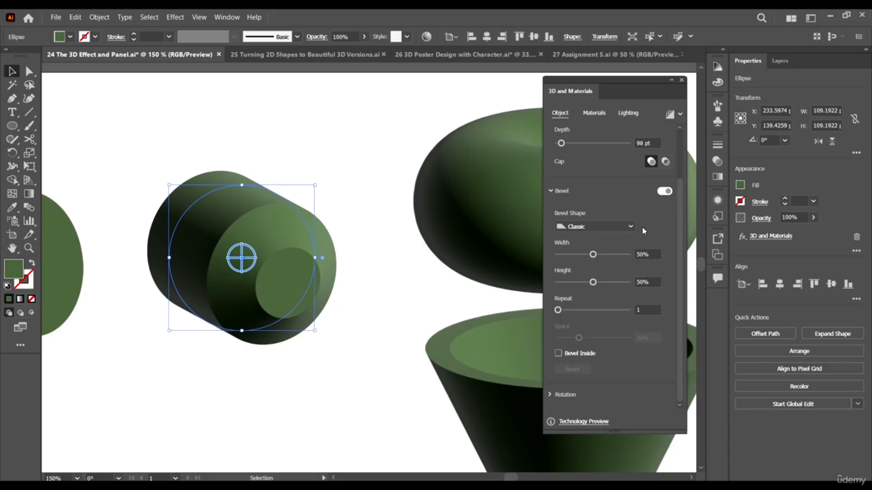
Try the Round, Convex and Step bevel shapes in turn on the extruded circle.
click(597, 226)
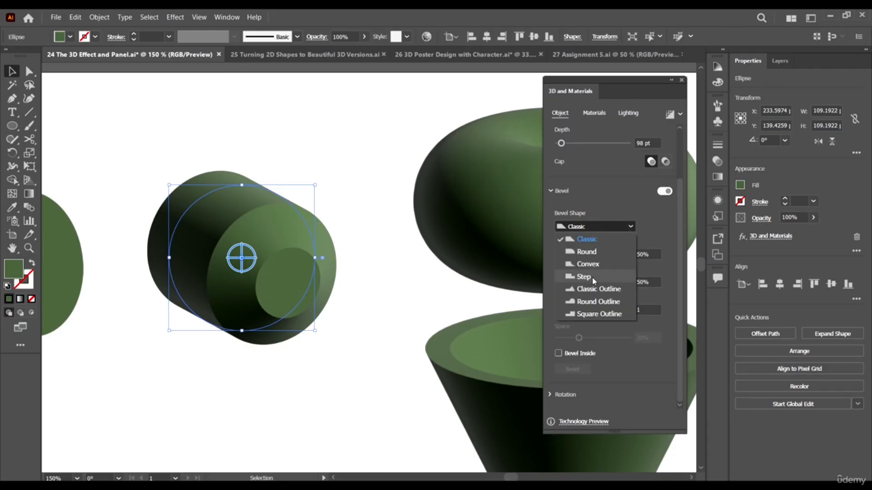
click(592, 253)
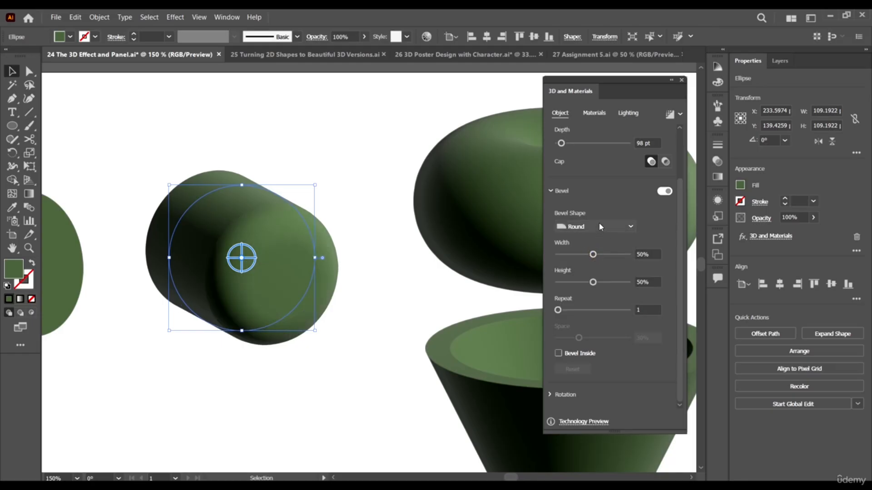
click(598, 223)
click(589, 264)
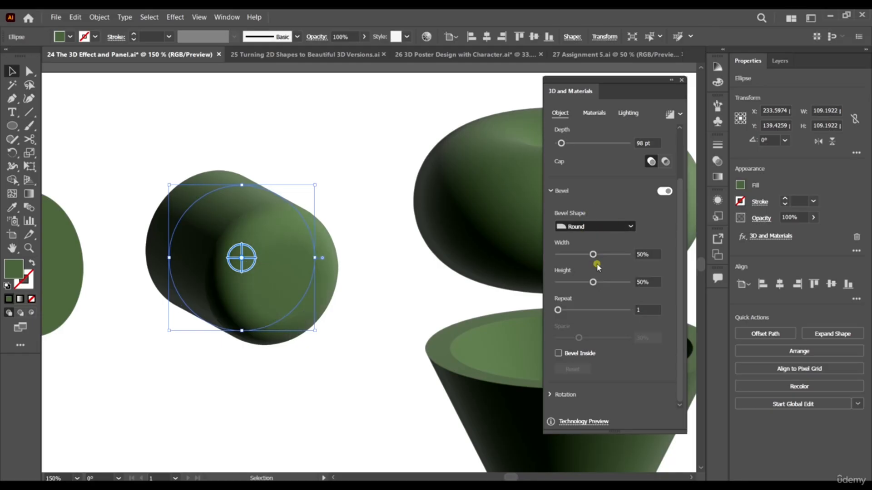
click(606, 227)
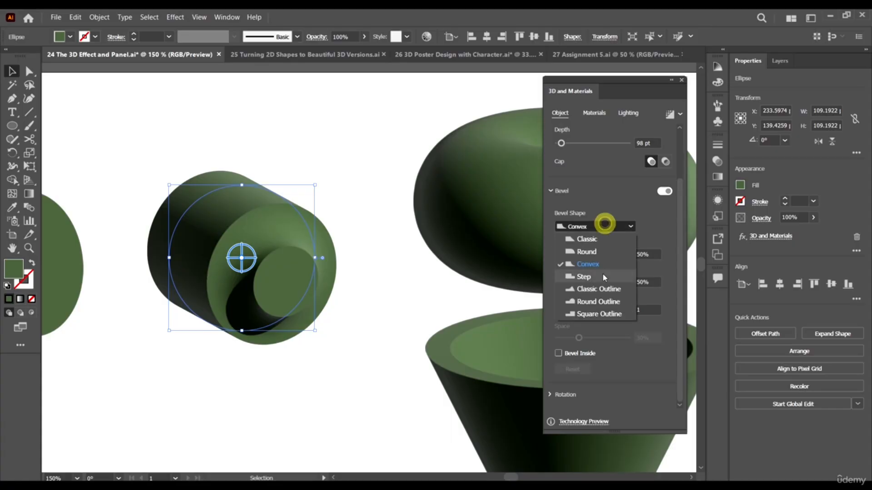
click(602, 275)
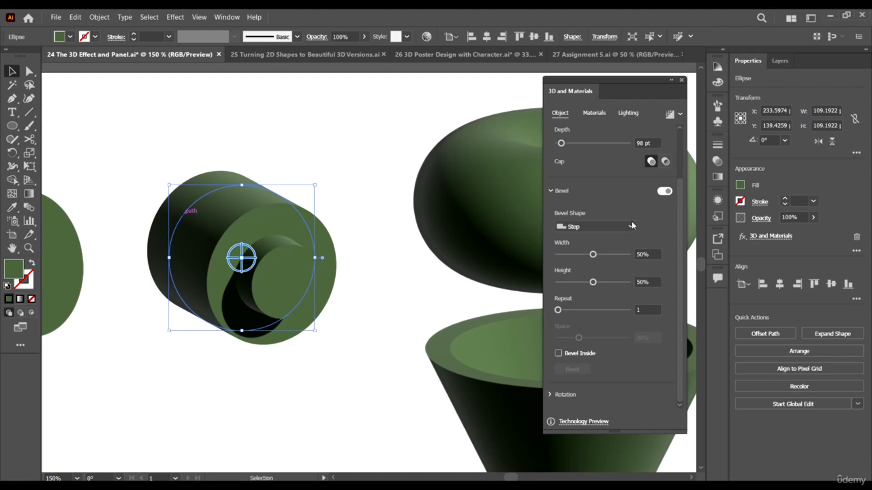
Try the Classic Outline, Round Outline and Square Outline bevel shapes in turn on the extruded circle.
click(599, 226)
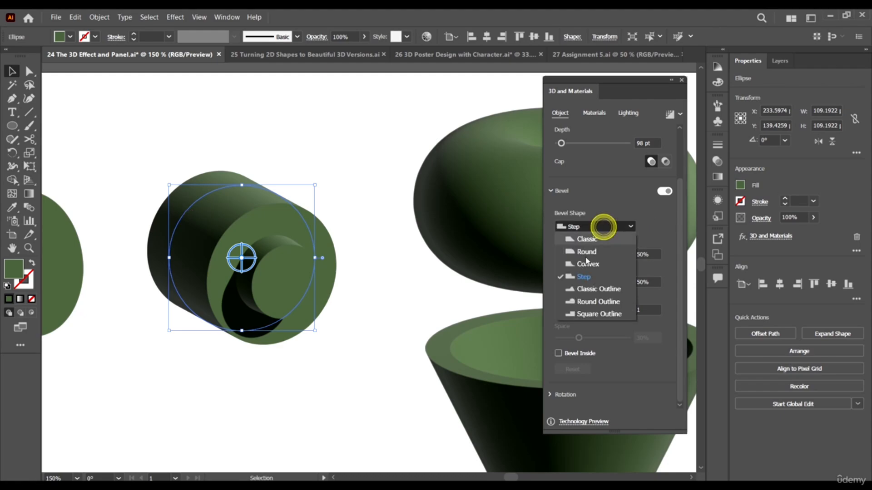
click(594, 289)
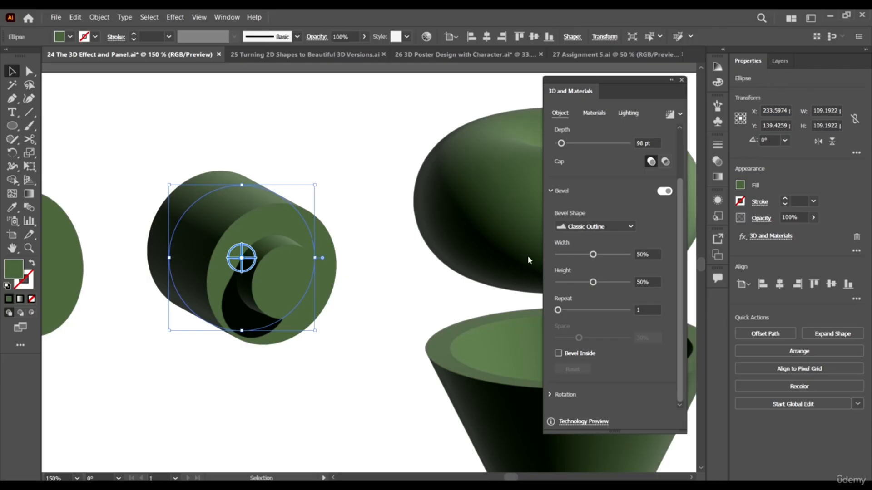
click(603, 226)
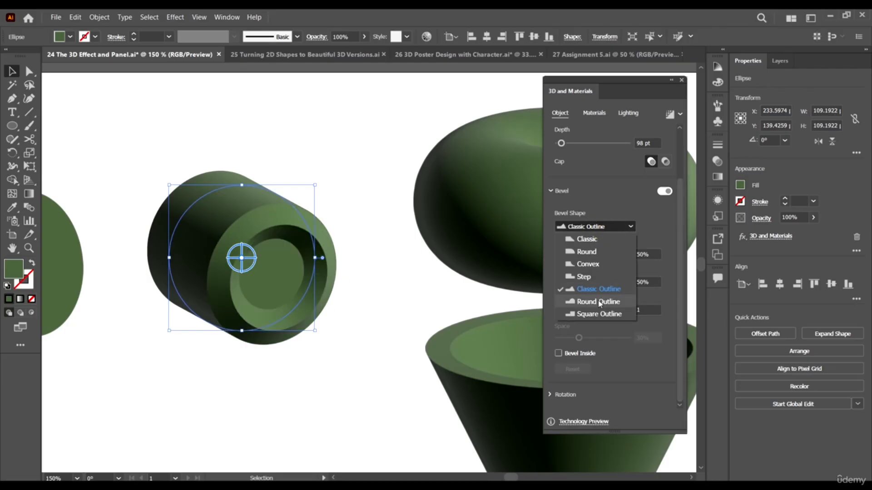
click(595, 298)
click(592, 226)
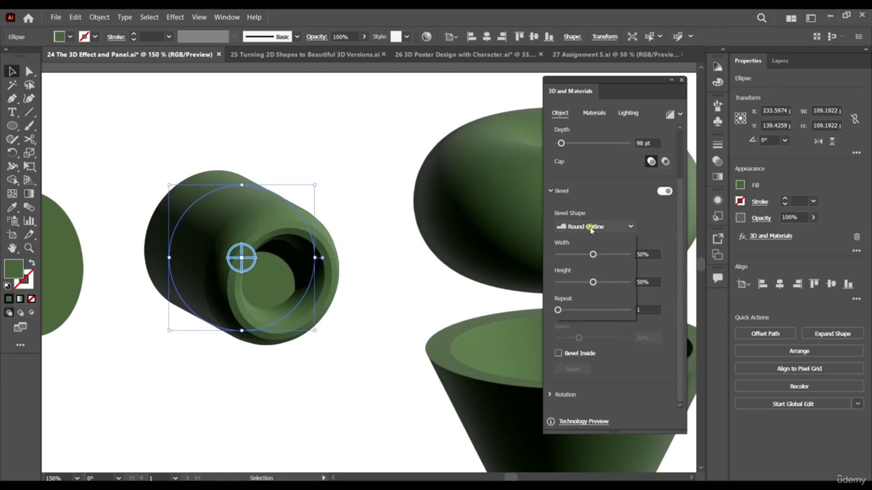
click(608, 314)
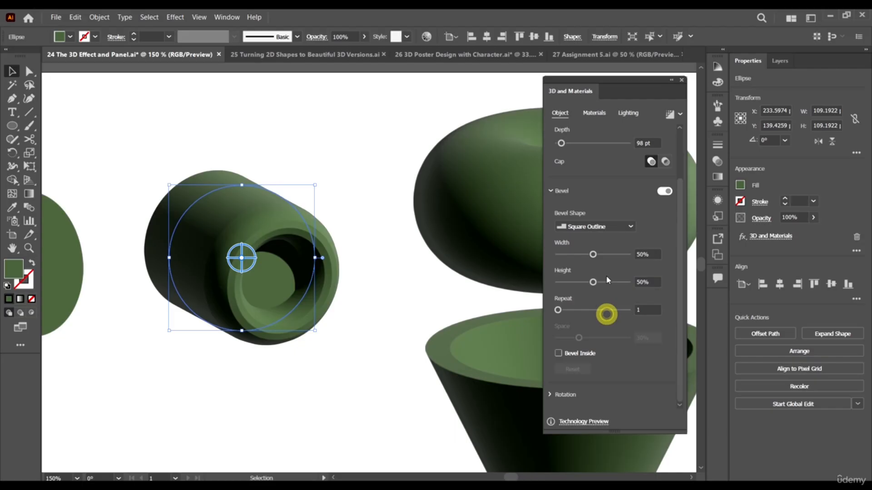
Set the extruded circle's bevel shape to Convex.
click(600, 227)
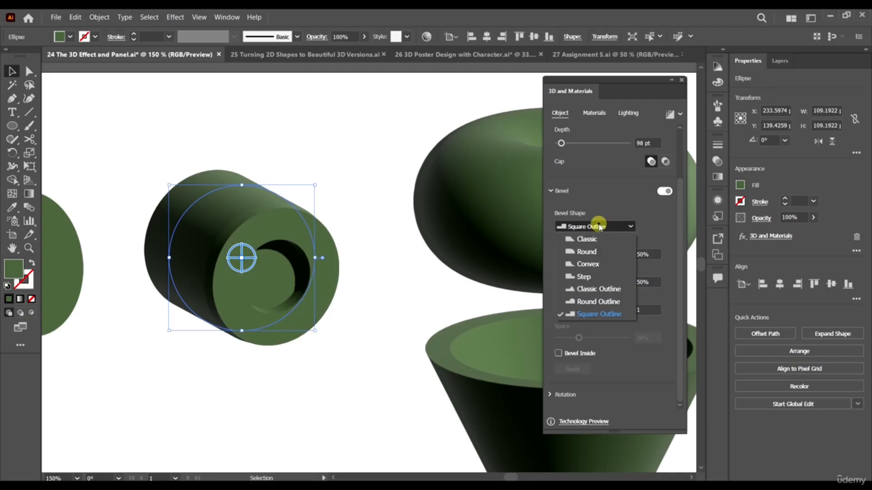
click(603, 264)
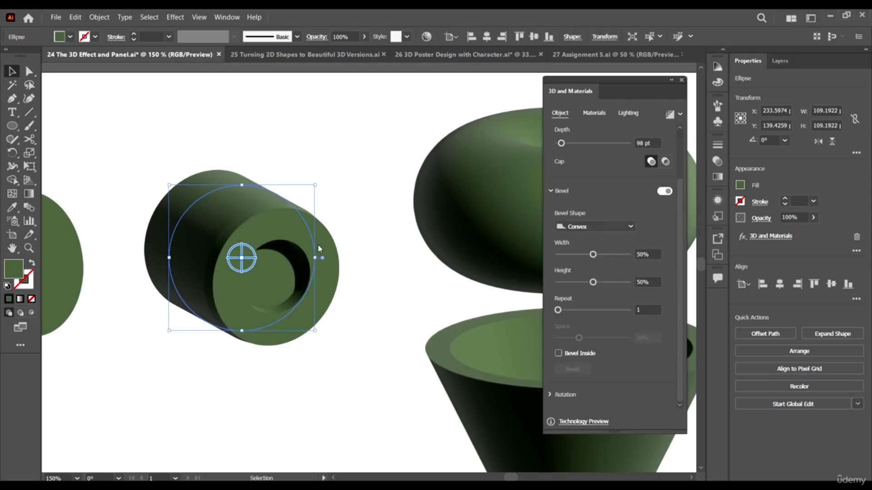
scroll(309, 228, down, 1)
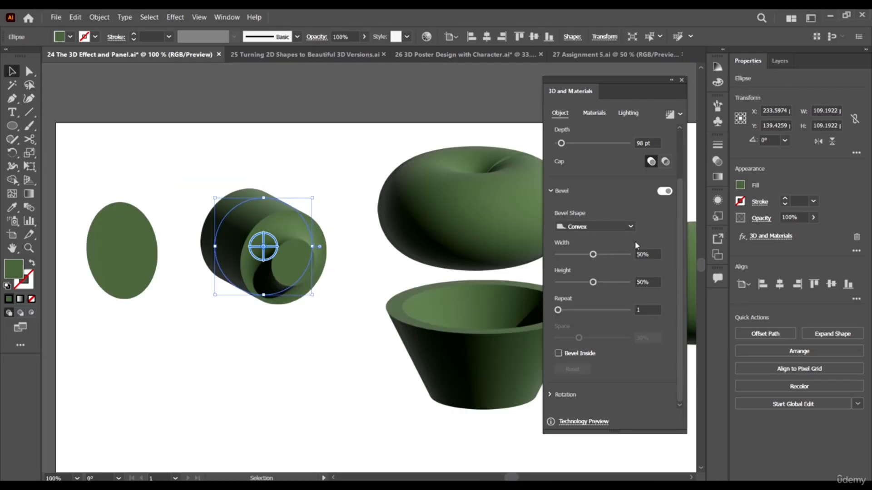
click(603, 227)
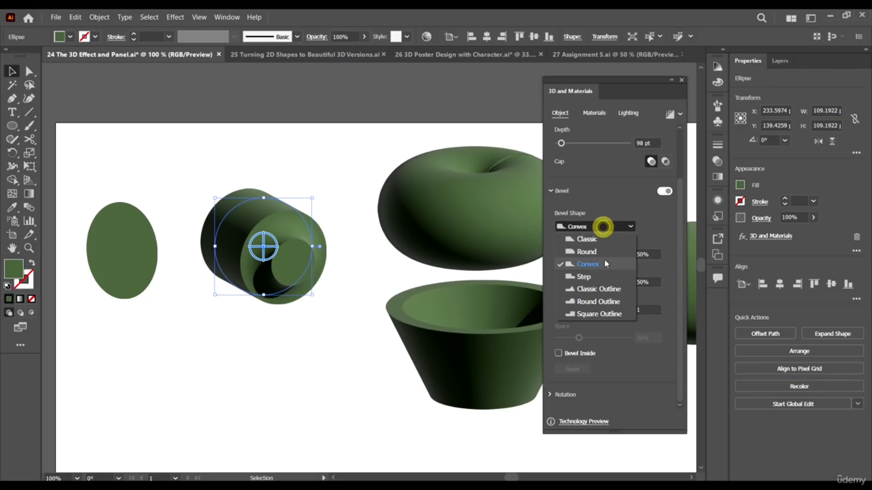
click(663, 225)
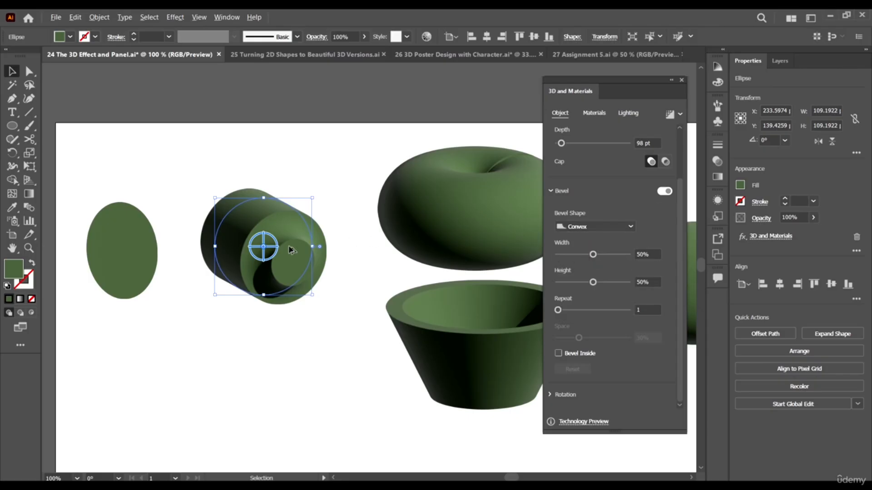
Try bevel widths of 19%, 96%, 42% and 91% on the extruded circle and settle on 56%.
scroll(291, 250, up, 2)
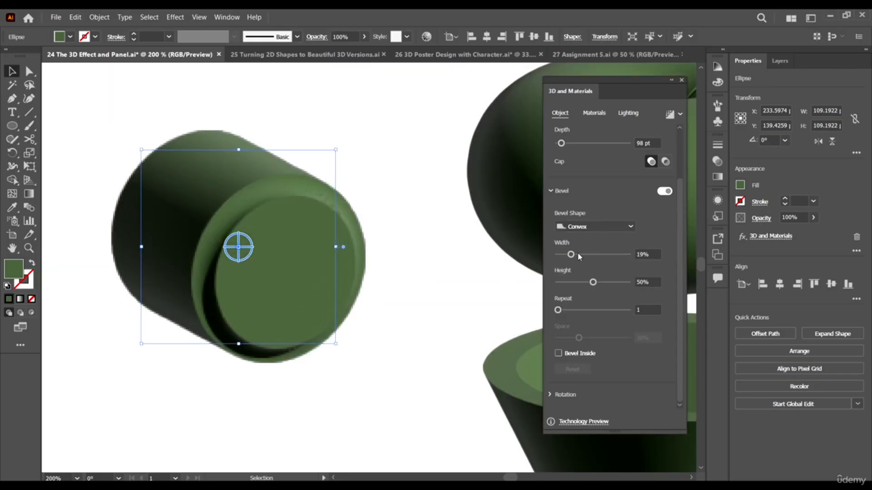
drag(571, 256, 625, 256)
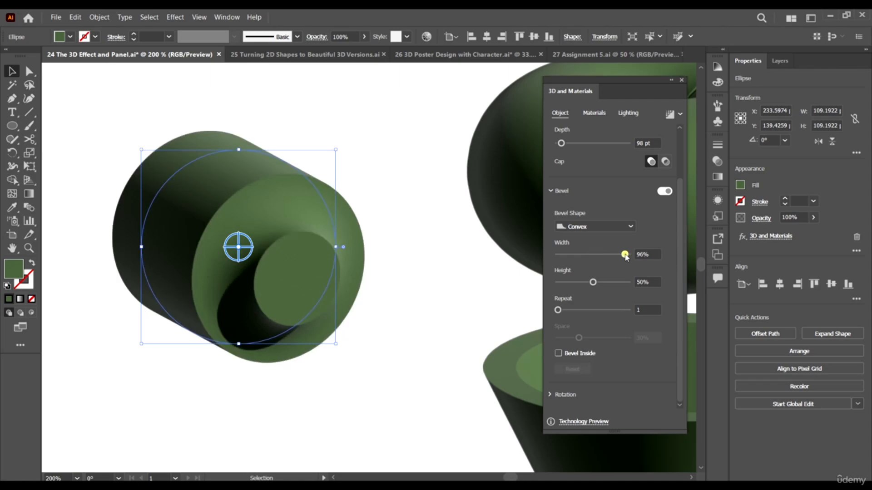
click(604, 255)
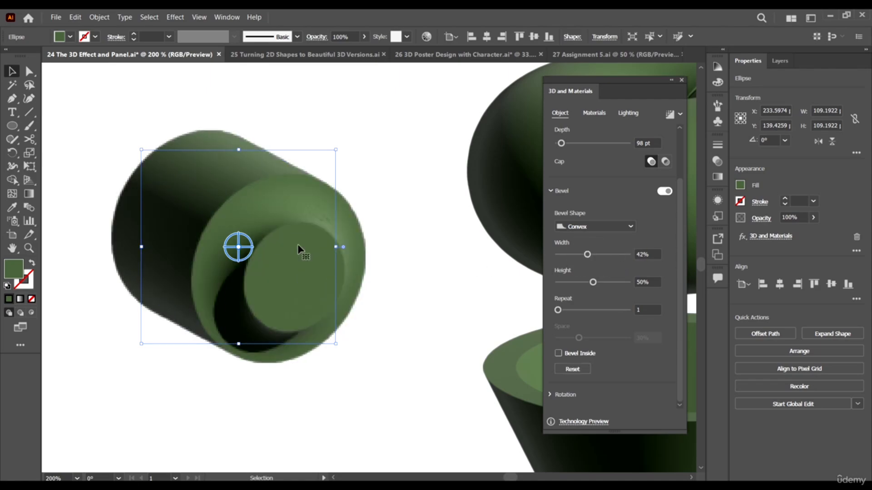
click(621, 255)
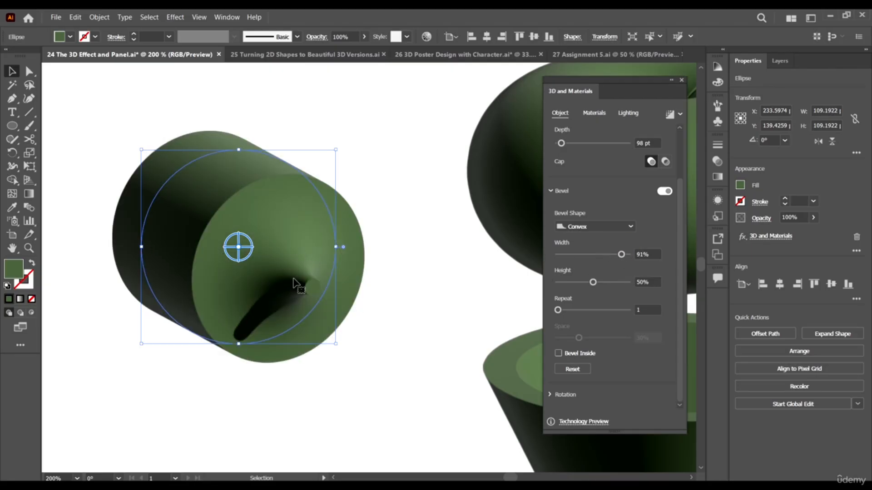
drag(621, 256, 626, 255)
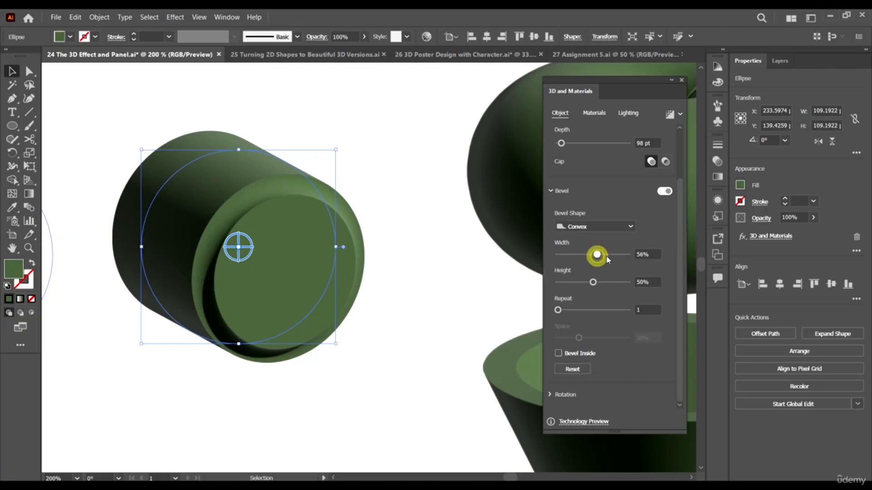
Raise the extruded circle's bevel height to 93% and place a copy about 5 pt right of and below it.
click(610, 283)
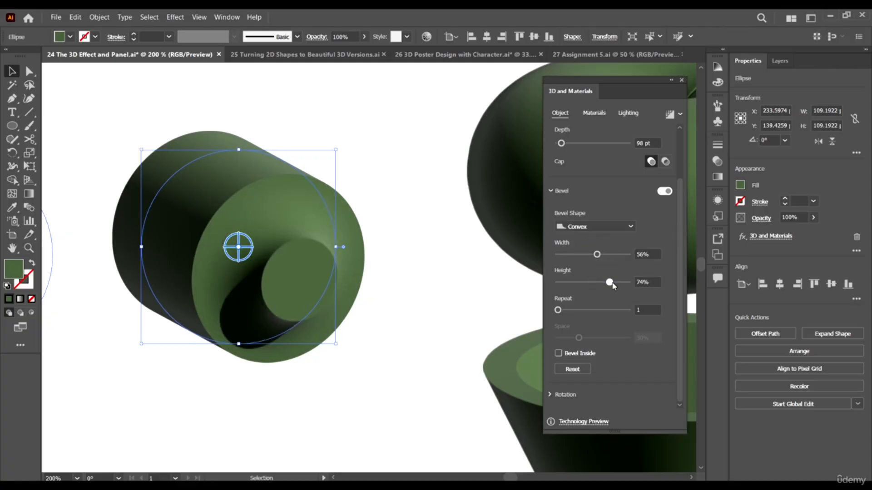
drag(626, 282, 623, 283)
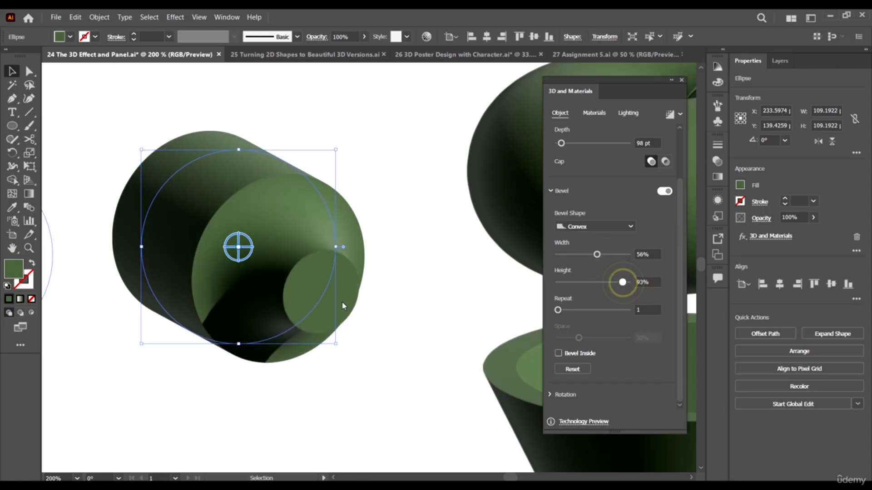
scroll(323, 301, down, 1)
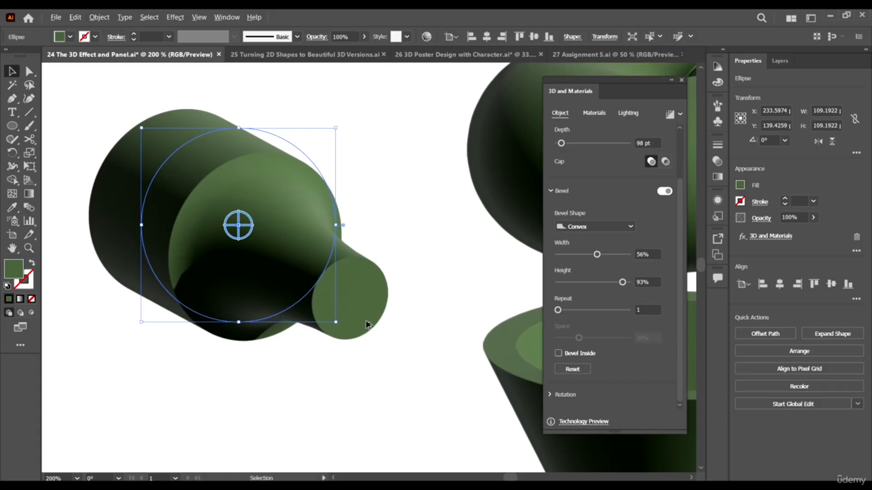
drag(368, 325, 391, 331)
scroll(393, 308, down, 2)
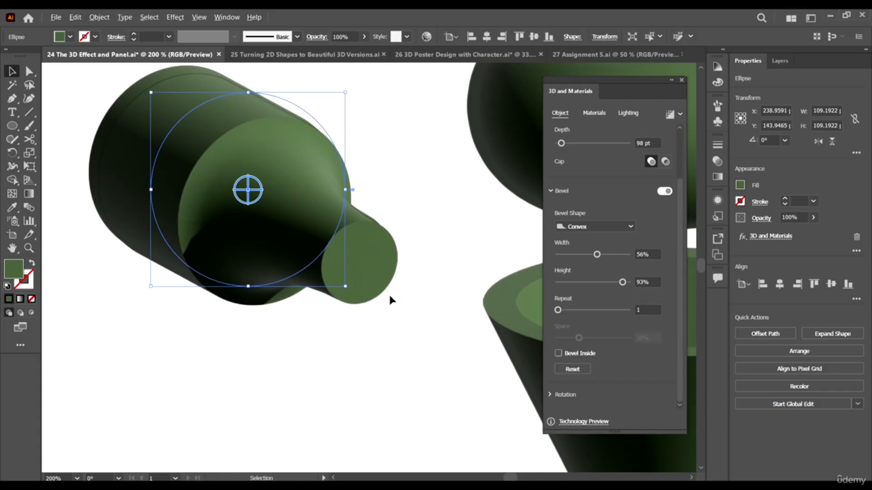
scroll(388, 295, down, 3)
scroll(388, 281, up, 2)
scroll(388, 282, up, 1)
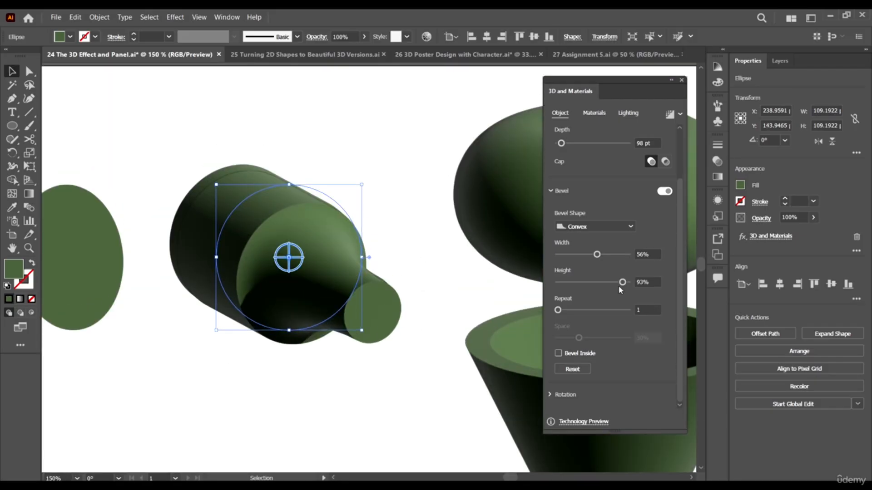
Try bevel heights of 86%, 9% and 95% on the copied circle and settle on 75%.
drag(619, 284, 614, 284)
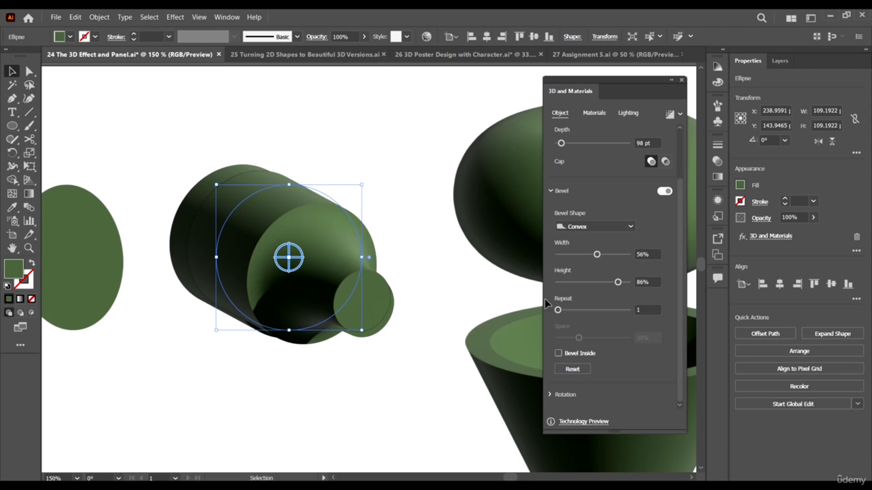
click(565, 282)
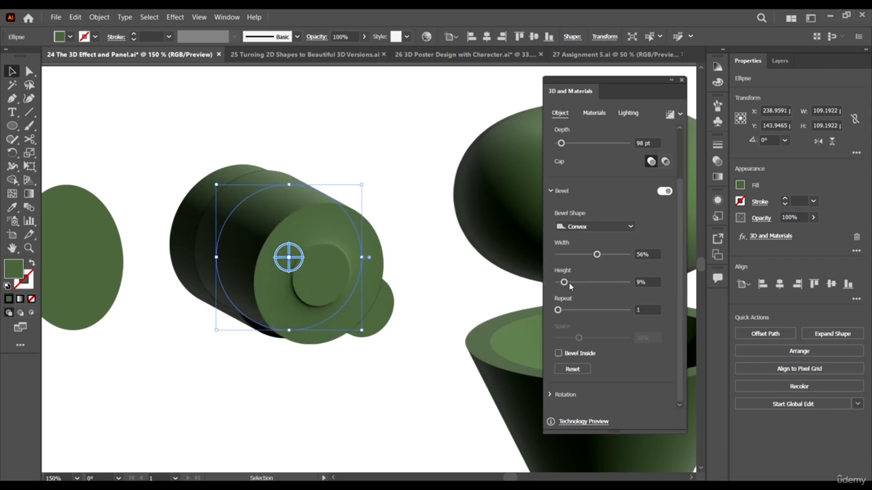
drag(624, 283, 625, 283)
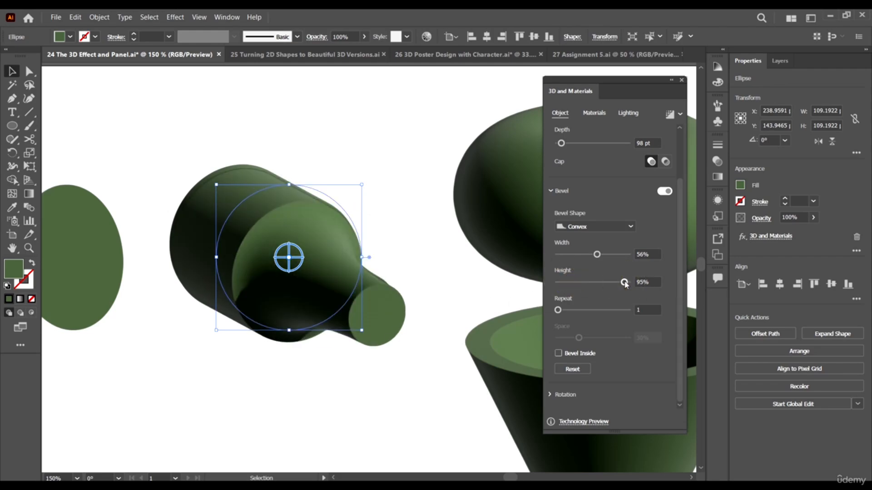
click(610, 282)
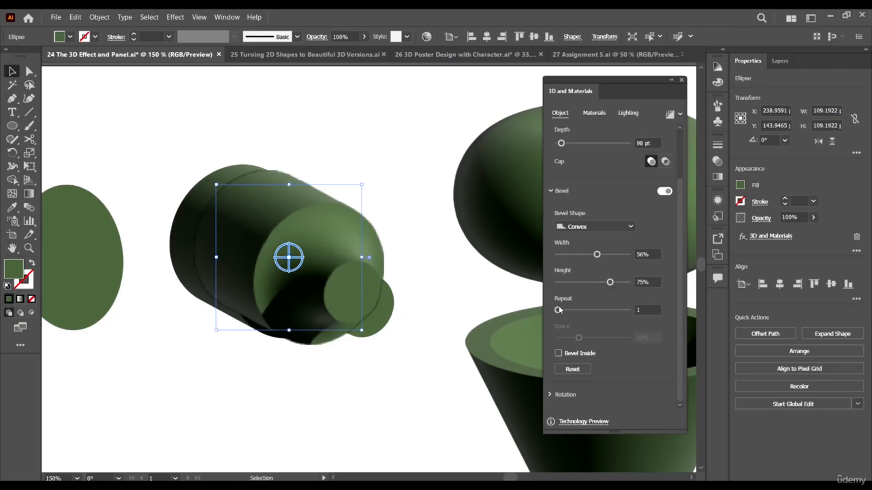
Move the front extruded circle up and left, clear of the duplicate behind it, and delete that duplicate.
click(421, 363)
scroll(387, 327, down, 1)
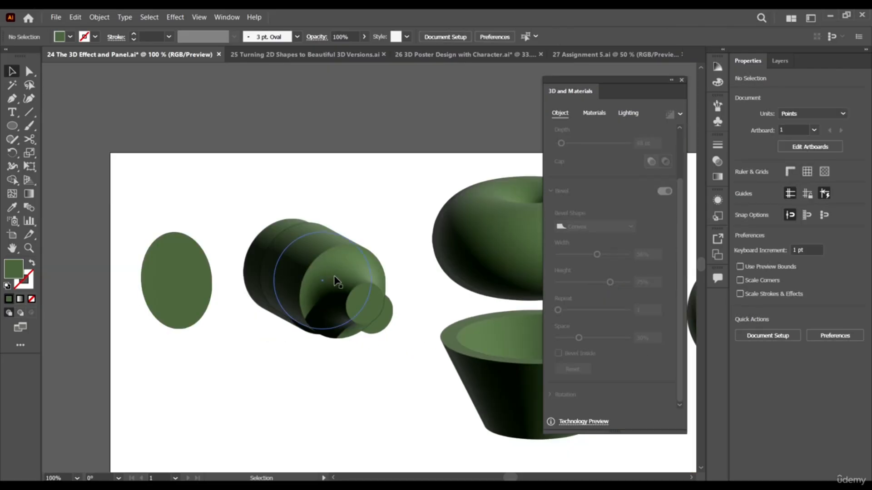
drag(336, 281, 248, 197)
click(346, 288)
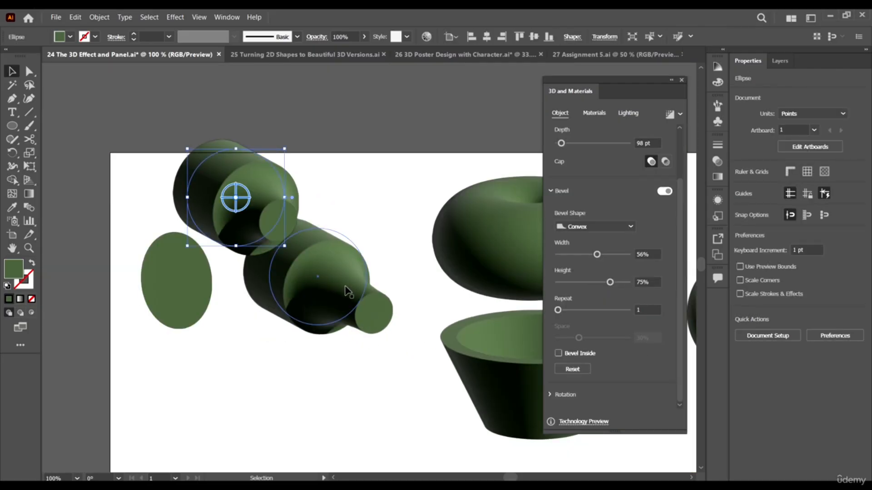
key(Delete)
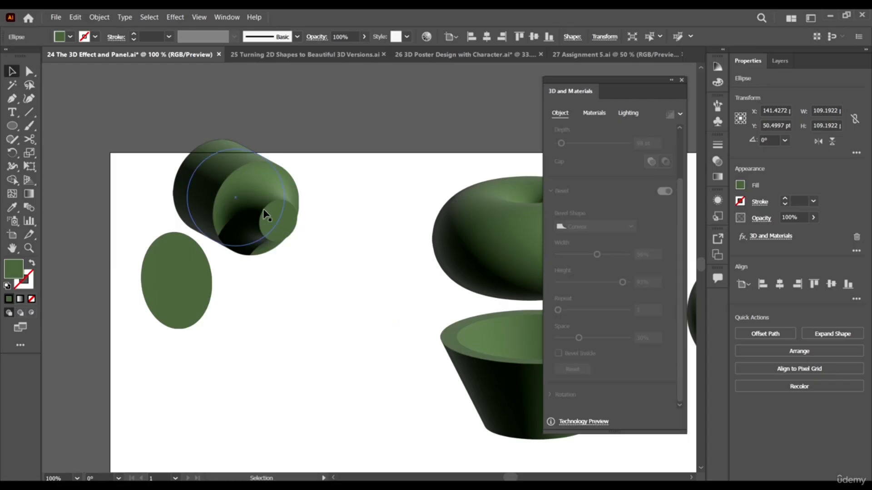
Move the remaining extruded circle back between the flat ellipse and the torus, and save the document.
drag(265, 211, 347, 271)
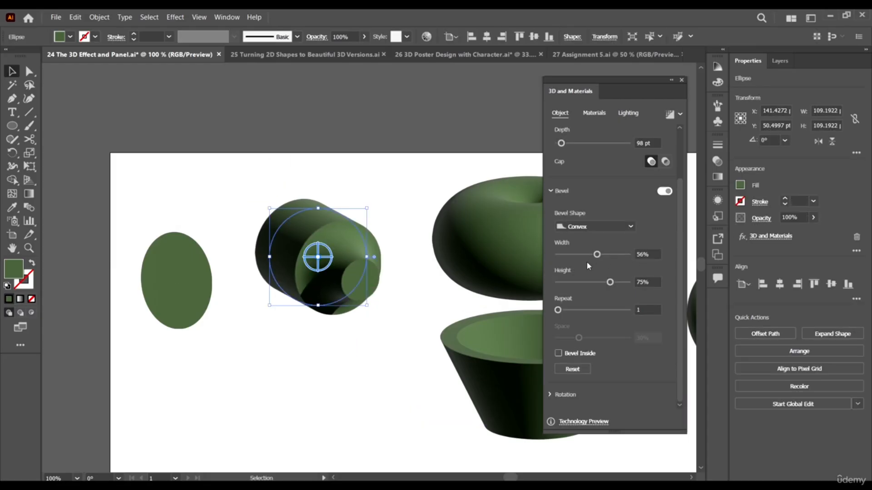
key(ctrl+s)
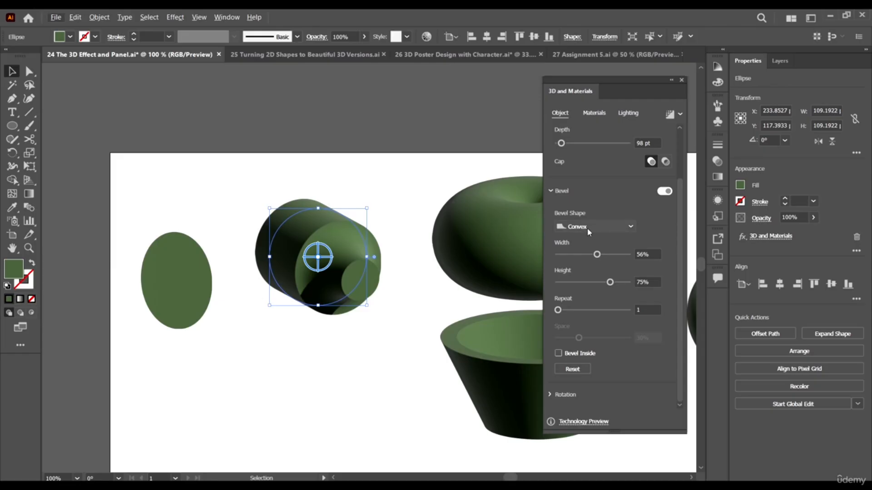
Try a bevel repeat of 2 on the extruded circle, and set the repeat to 3 with 16% space.
scroll(394, 268, up, 1)
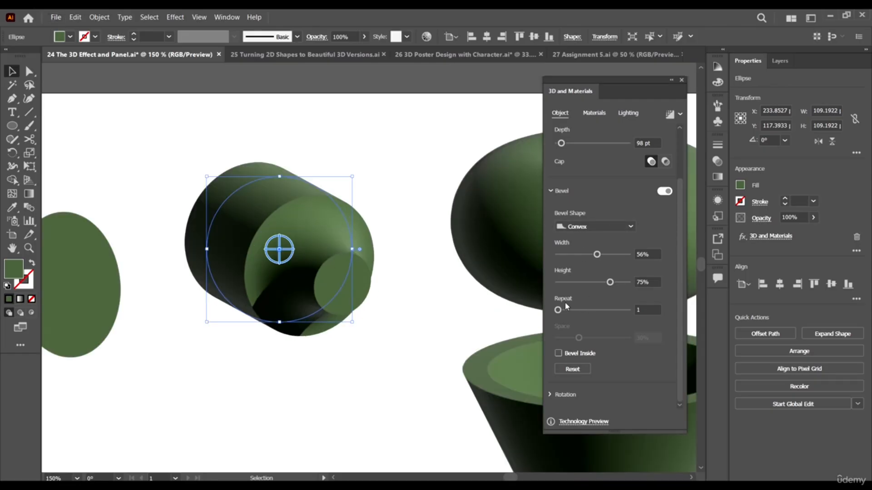
drag(559, 312, 565, 310)
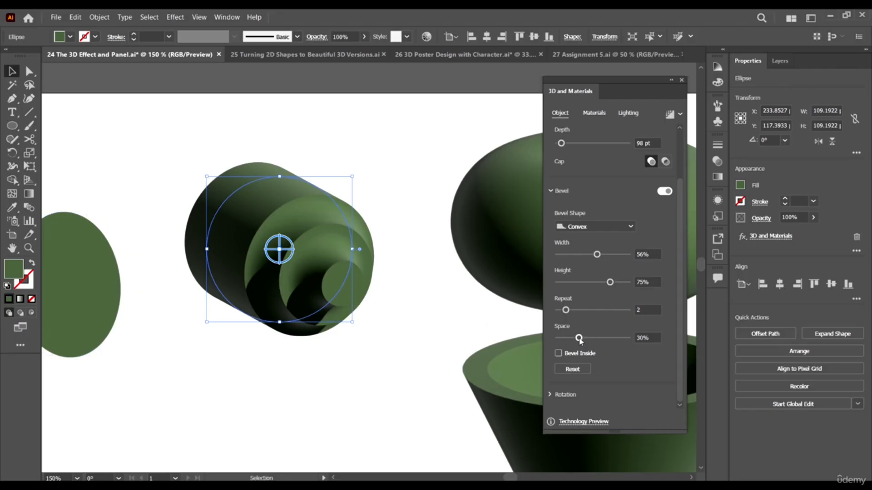
drag(582, 340, 581, 314)
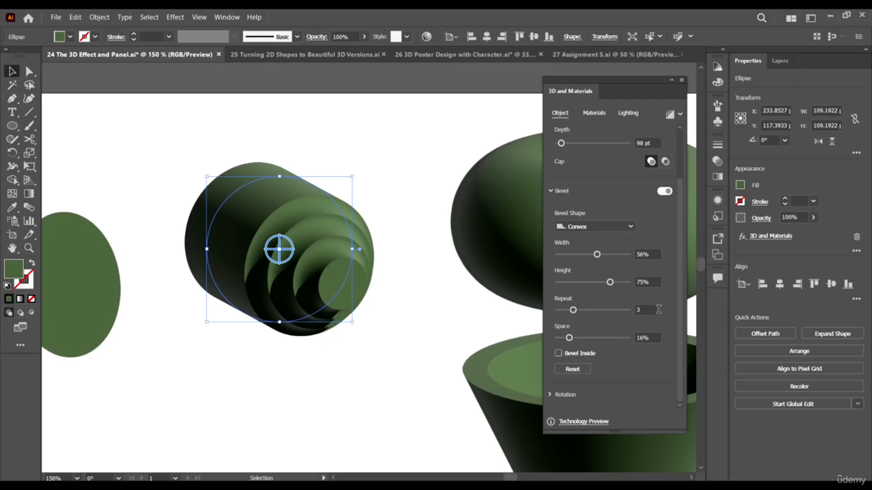
Try a bevel repeat of 4 on the extruded circle and settle on 6.
drag(582, 314, 588, 316)
click(652, 310)
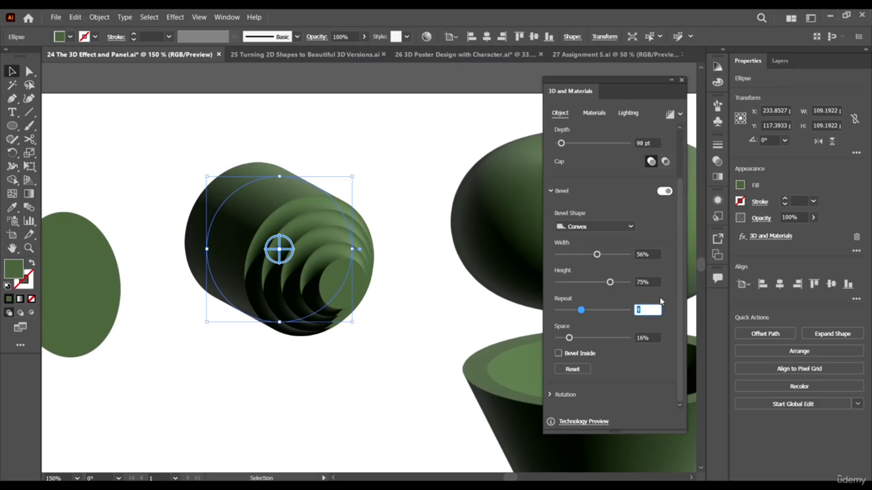
click(661, 291)
click(597, 309)
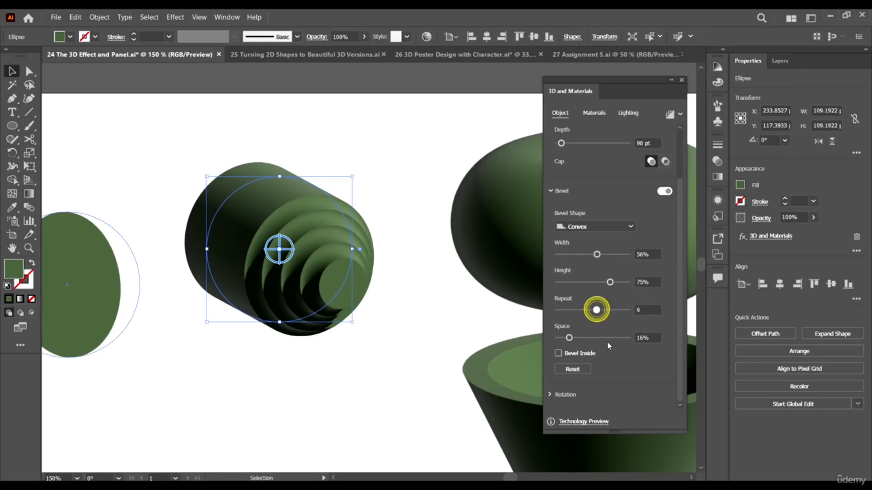
scroll(395, 300, down, 1)
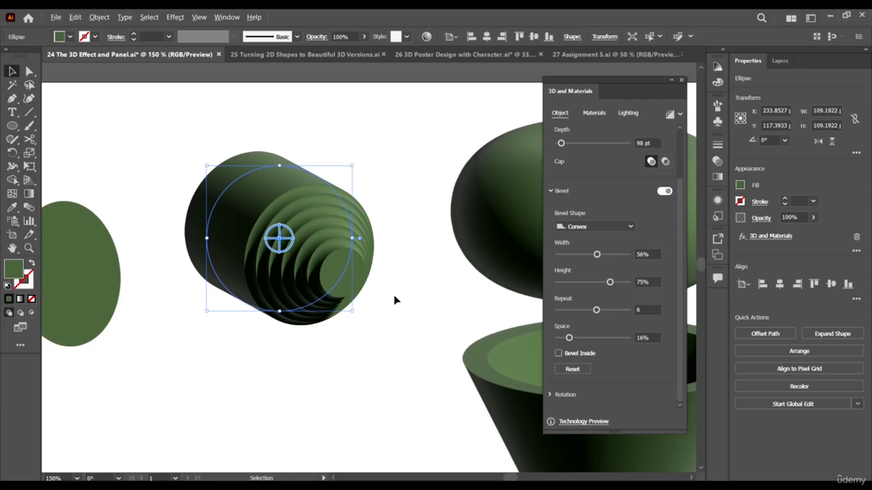
Reselect the extruded circle and set its bevel space to 36%.
click(447, 298)
click(272, 257)
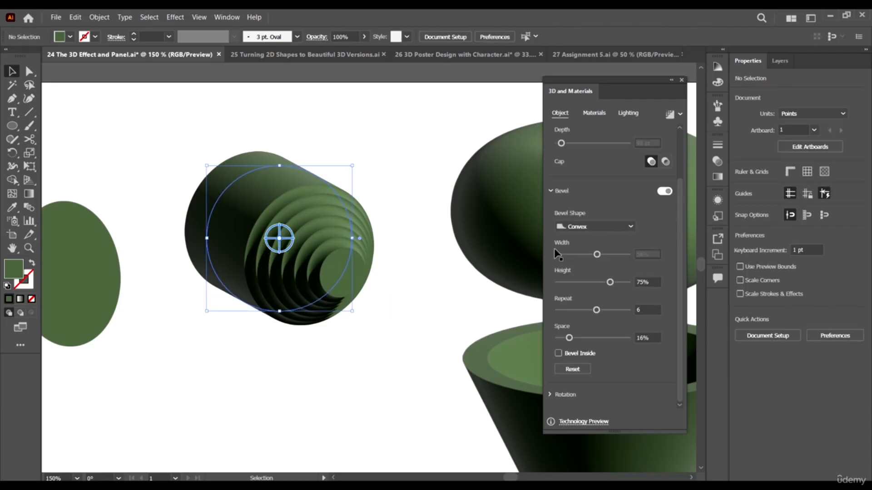
click(582, 338)
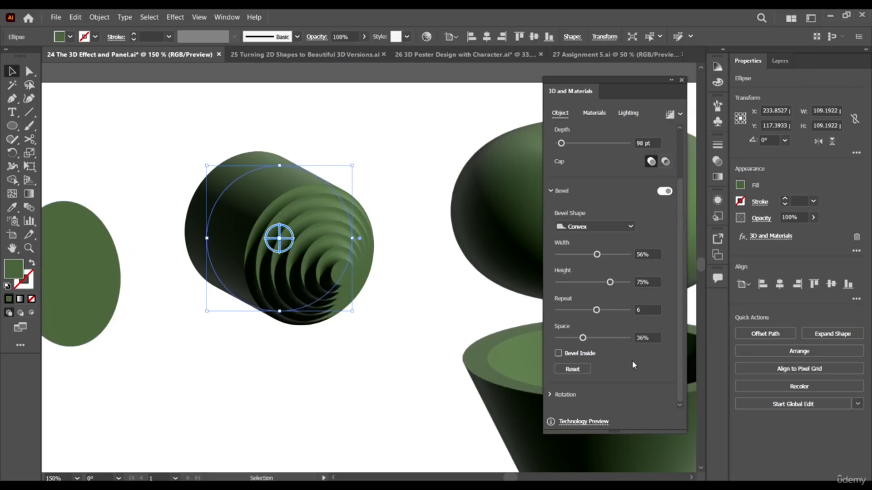
Try Bevel Inside on the extruded circle and switch it back off.
click(556, 353)
scroll(336, 312, down, 2)
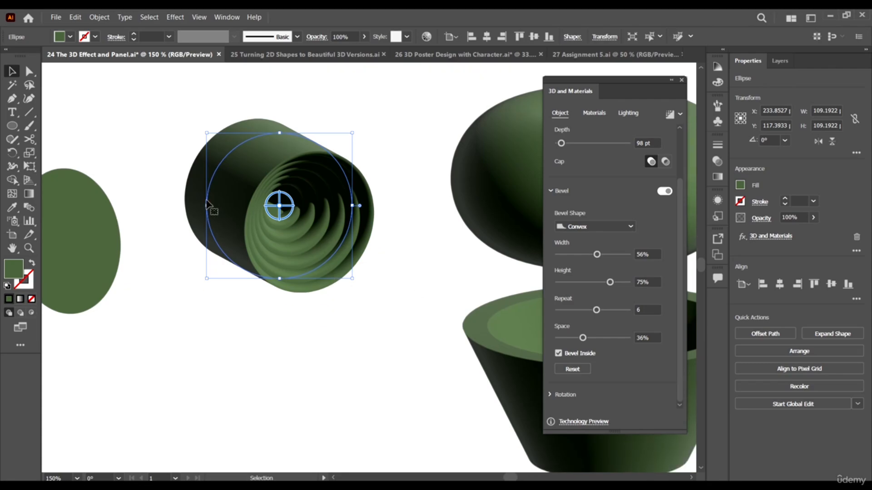
click(558, 354)
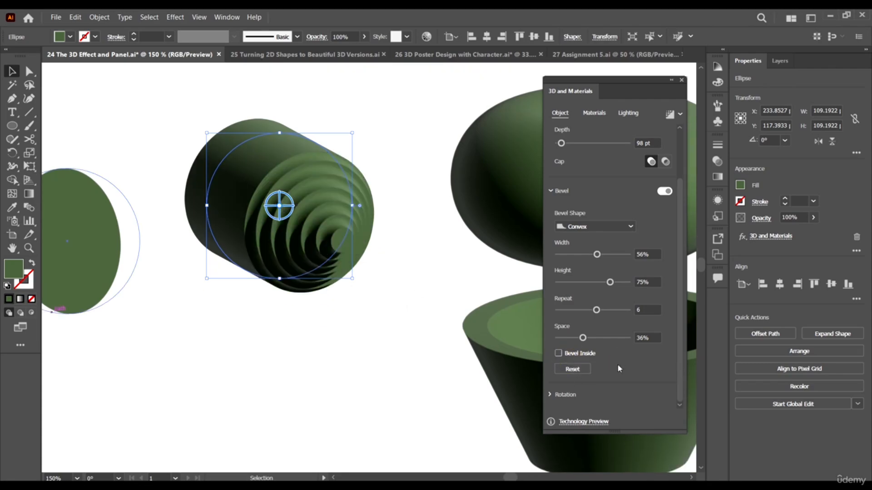
scroll(593, 348, up, 2)
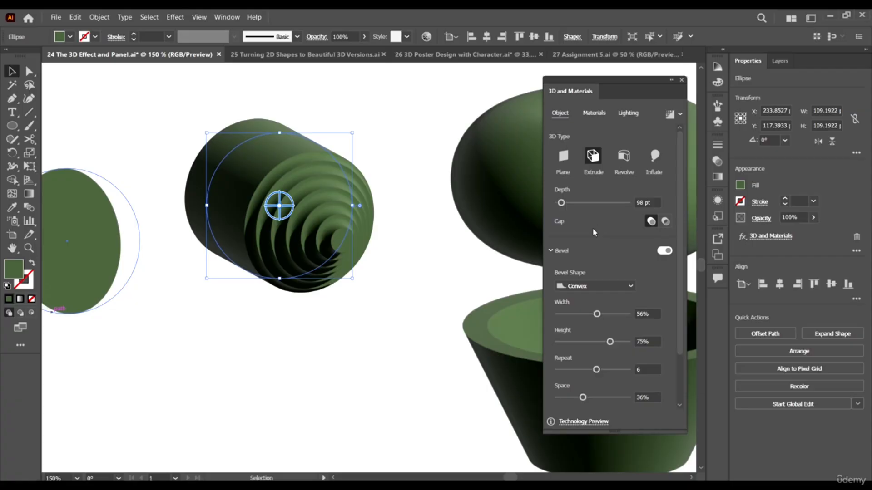
Remove the bevel from the extruded circle and add it back to compare the shape with and without it.
scroll(321, 264, down, 1)
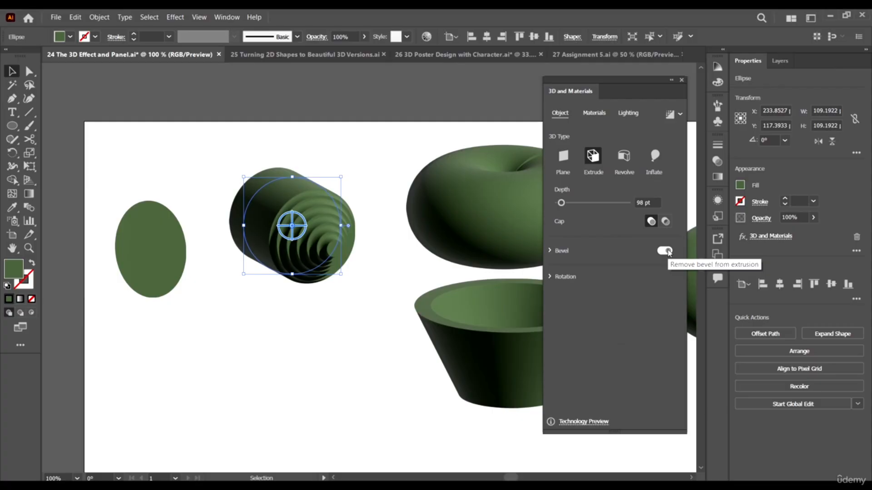
click(667, 251)
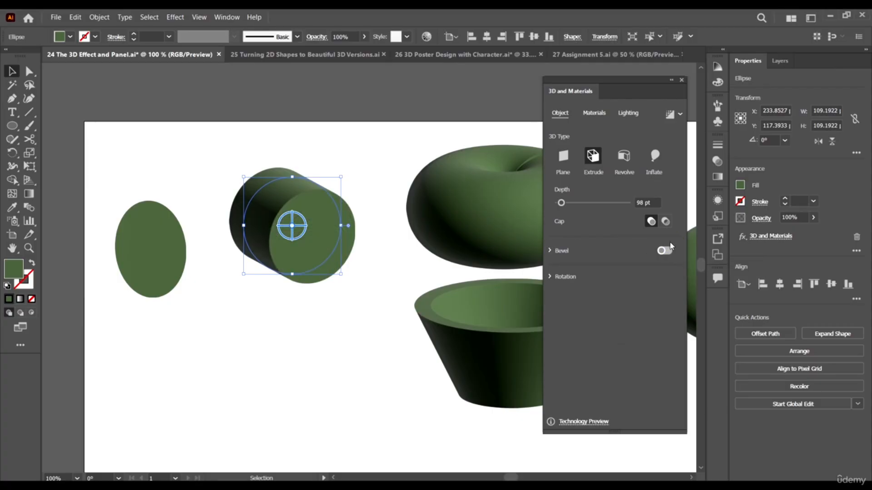
click(666, 251)
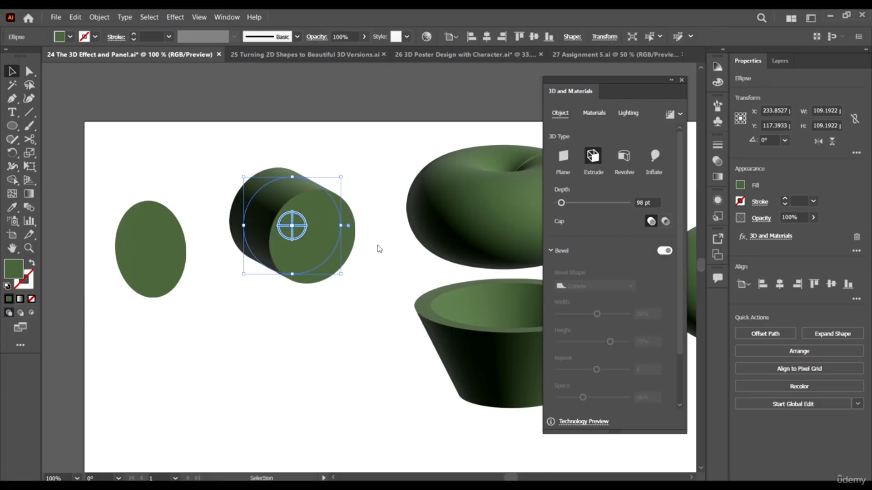
Select the revolved bowl below the torus and examine its profile path and rotation settings.
scroll(346, 263, down, 1)
scroll(339, 256, right, 3)
scroll(364, 222, up, 2)
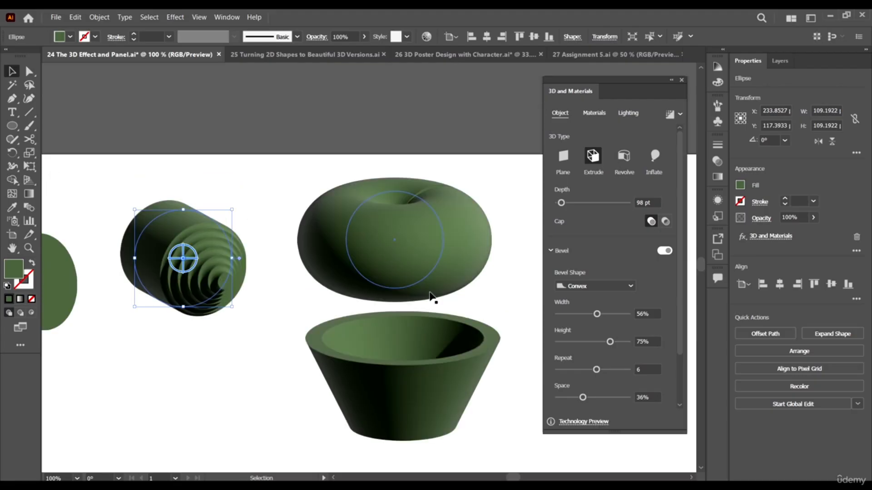
click(436, 370)
scroll(268, 270, down, 2)
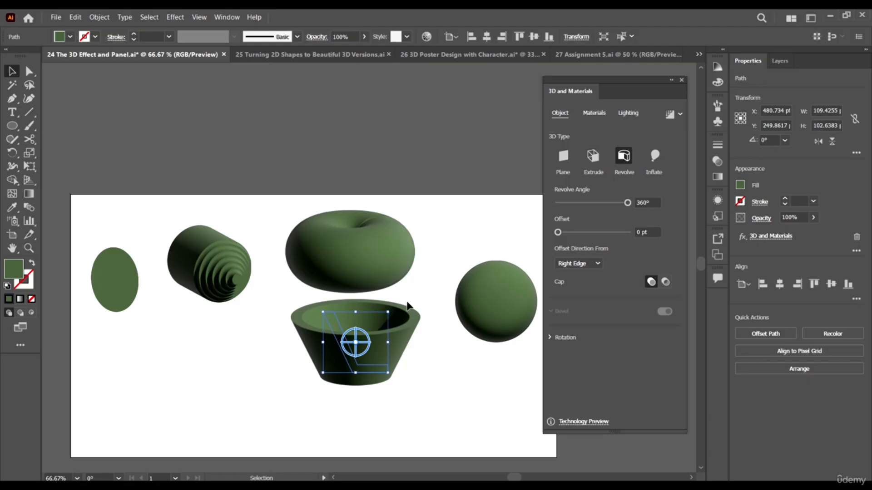
scroll(399, 306, down, 2)
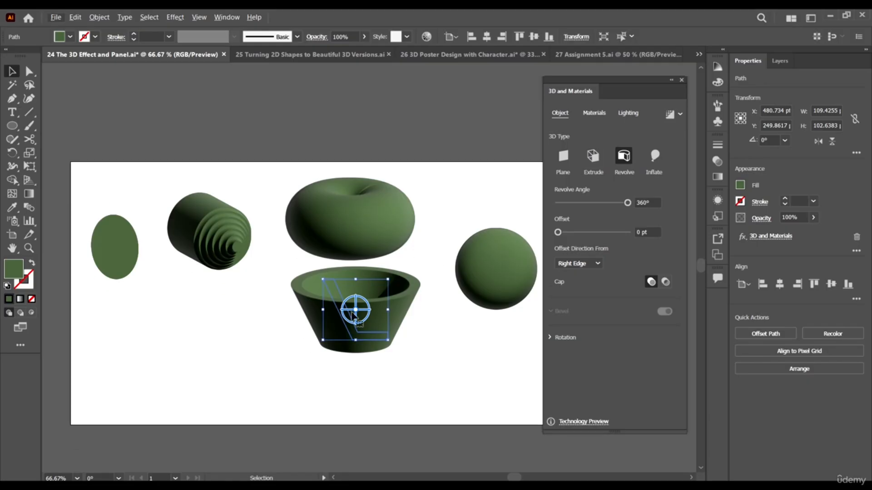
scroll(359, 313, up, 2)
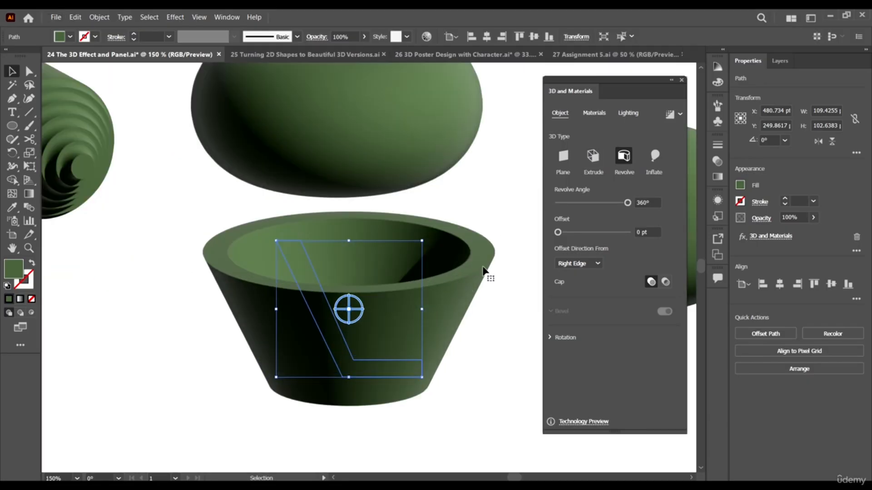
click(553, 338)
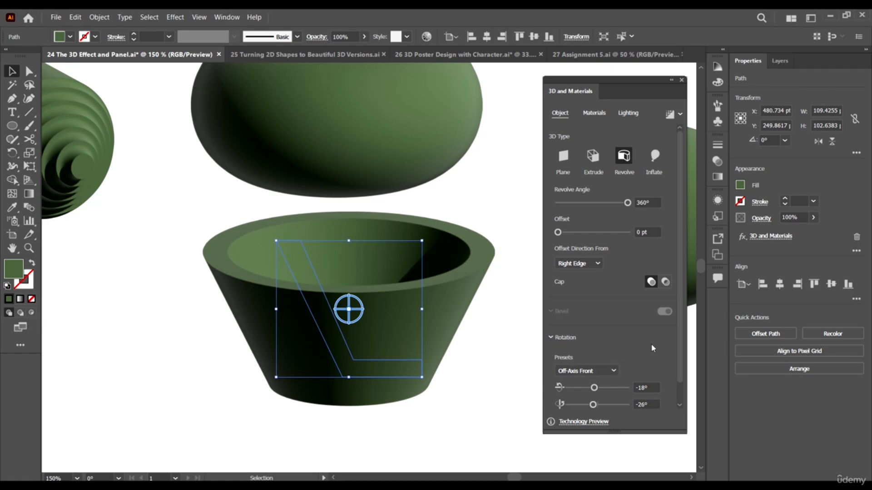
scroll(654, 349, down, 1)
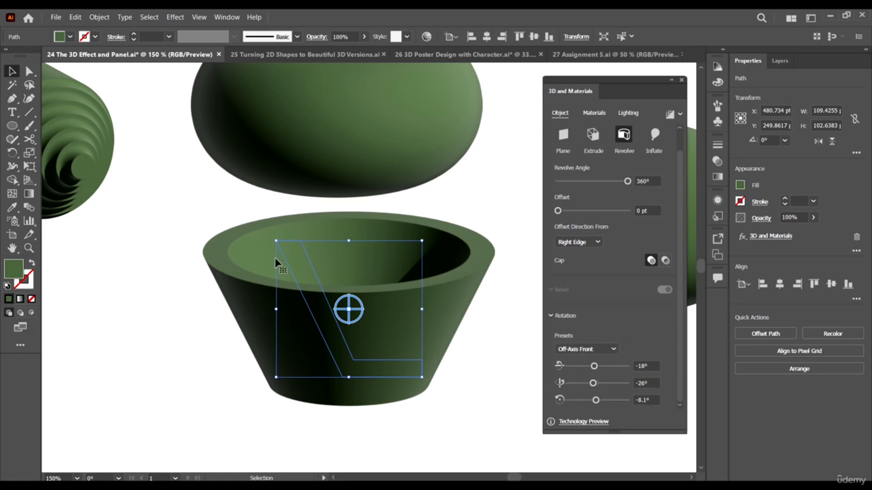
click(550, 317)
scroll(375, 194, down, 1)
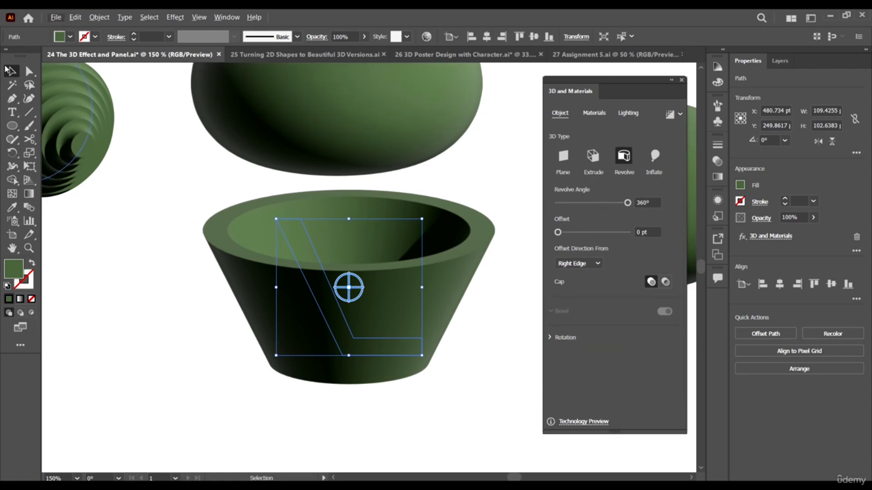
scroll(450, 257, up, 2)
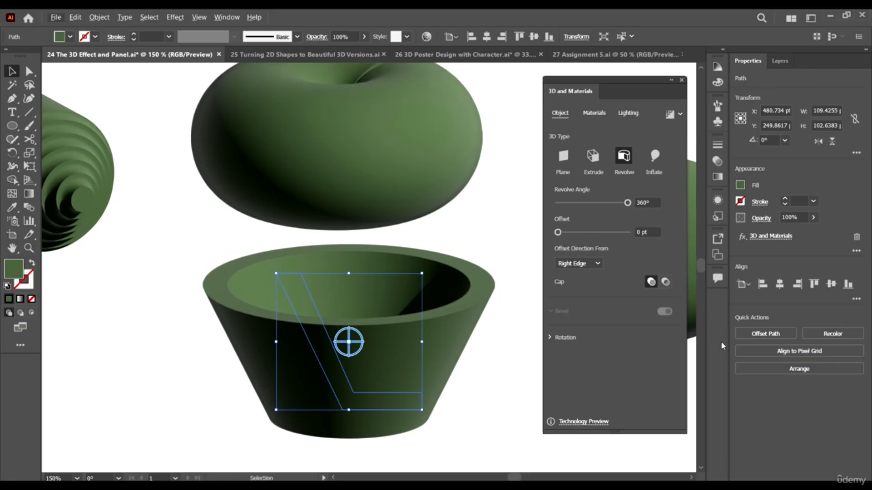
Try the hollow cap on the bowl, restore the solid cap, and view the offset direction options.
click(670, 285)
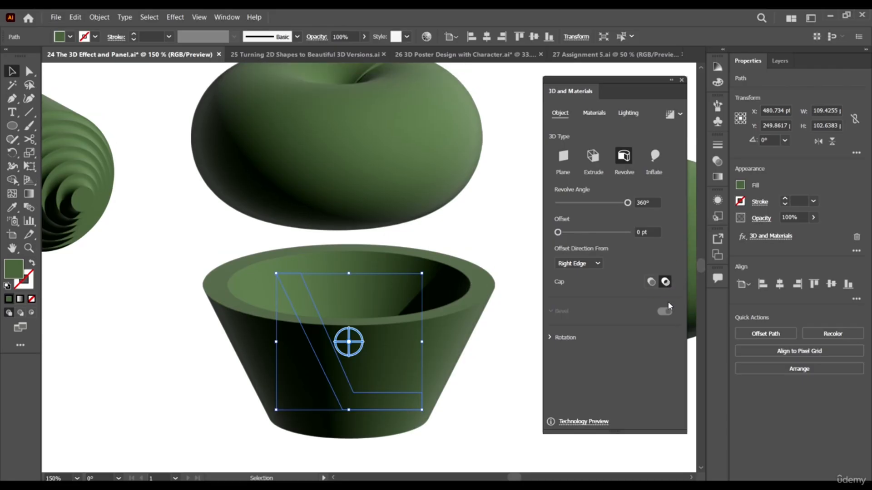
click(651, 282)
click(595, 265)
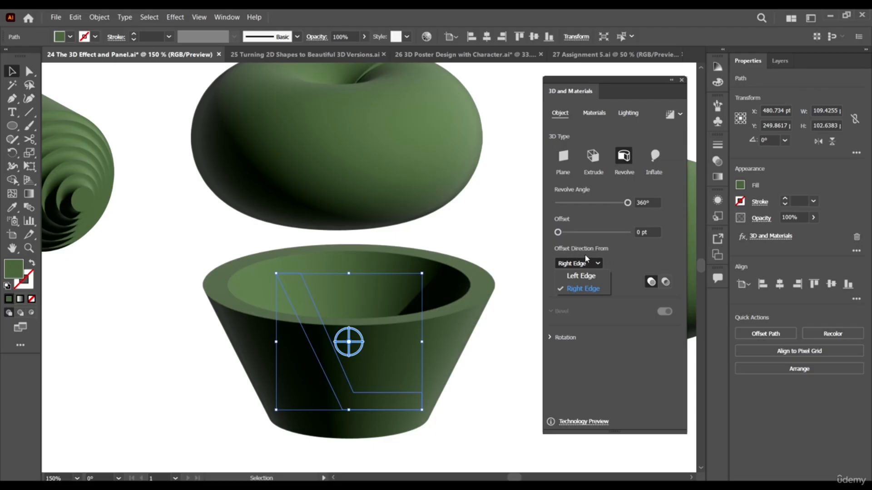
click(620, 250)
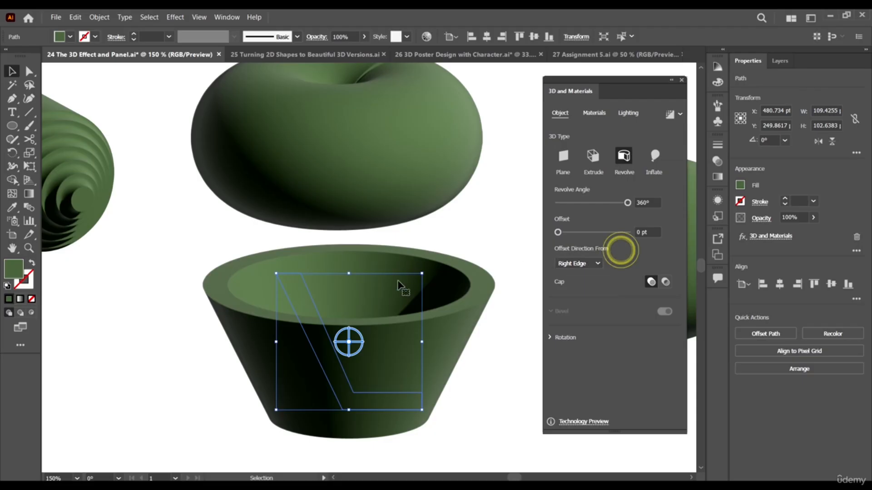
Try revolving the bowl's profile from the Left Edge and return the offset direction to Right Edge.
click(584, 264)
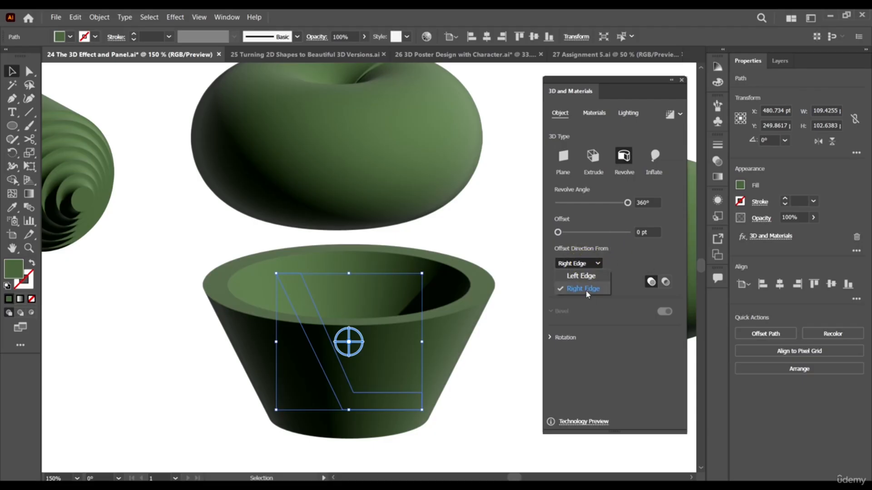
click(572, 277)
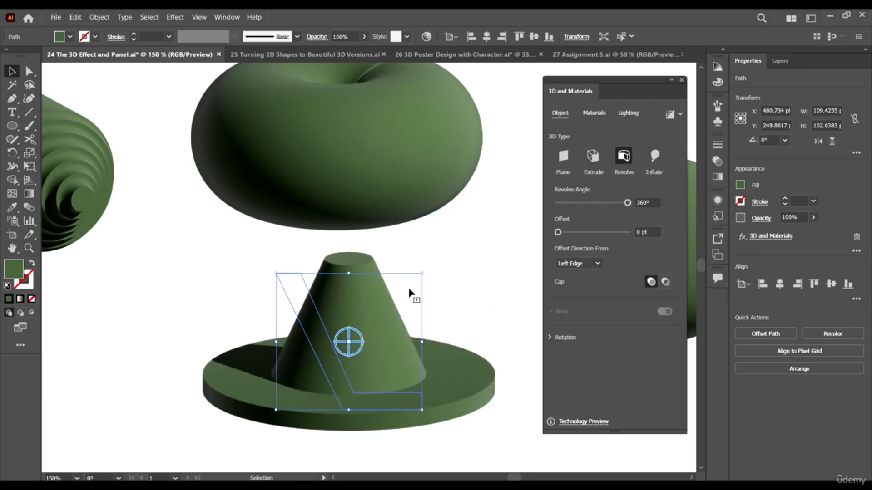
key(ctrl+0)
key(ctrl+1)
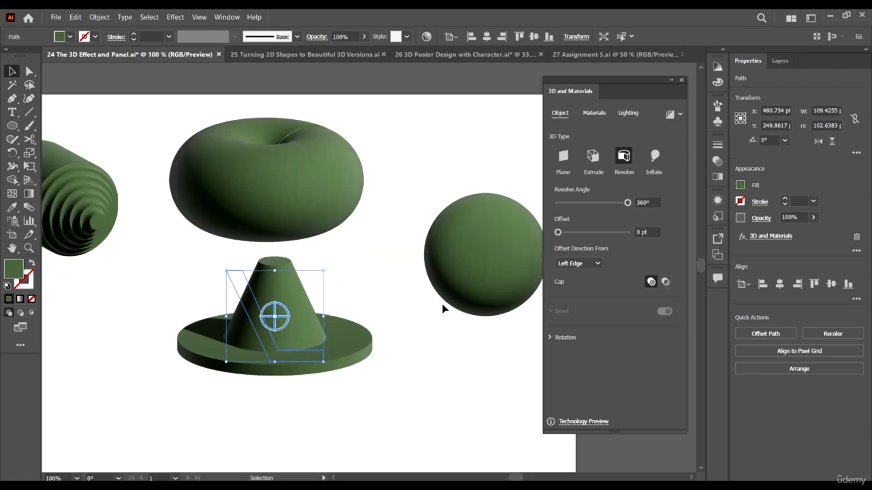
click(585, 268)
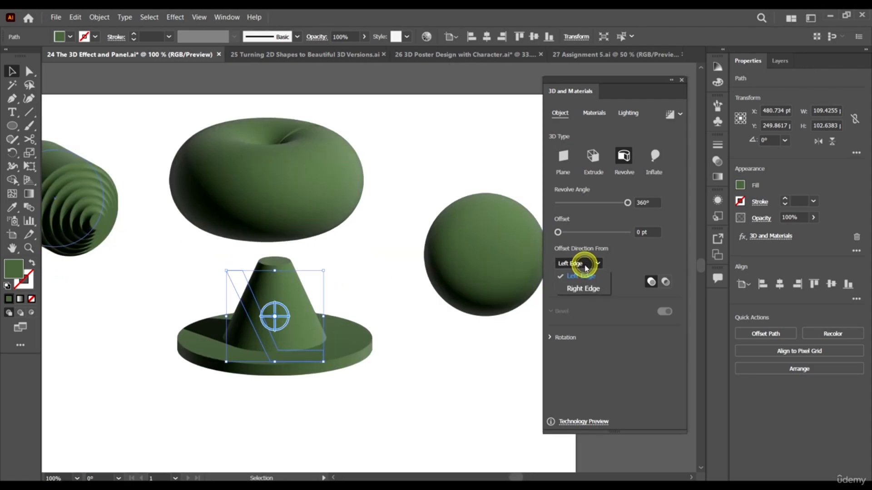
click(584, 289)
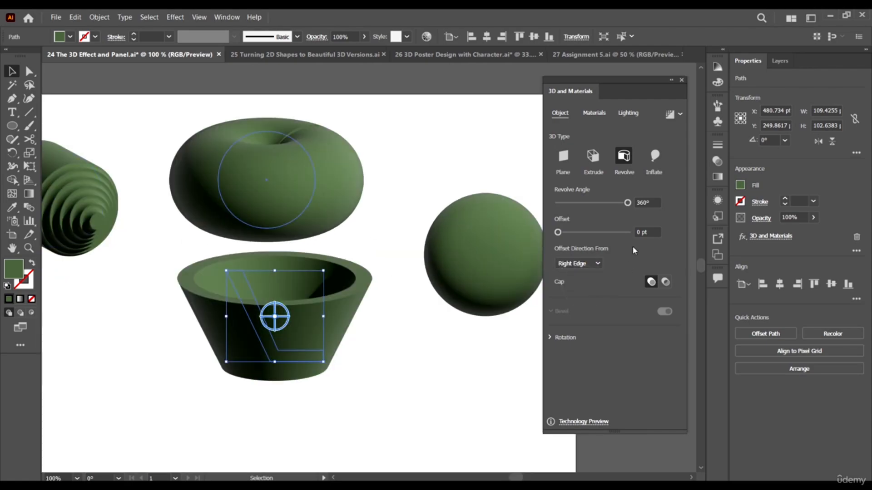
scroll(325, 236, up, 1)
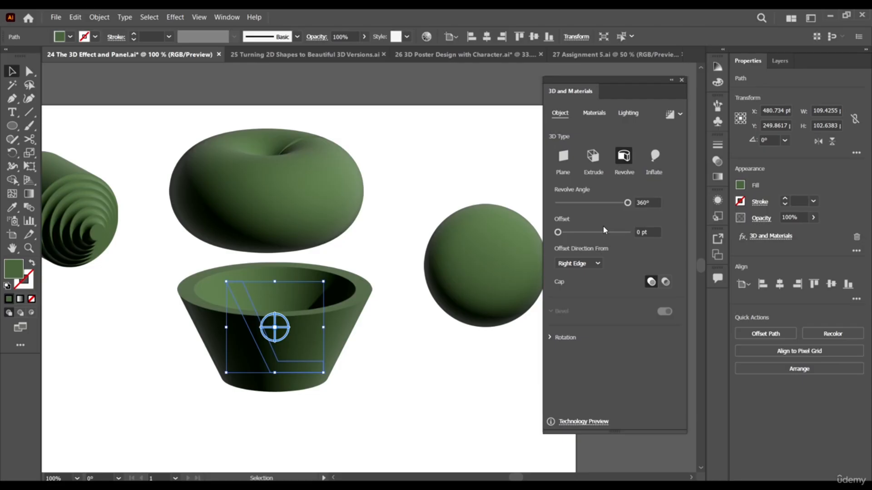
Try revolve offsets of 628 pt and 62 pt on the bowl and return the offset to 0 pt.
click(578, 232)
drag(578, 232, 601, 232)
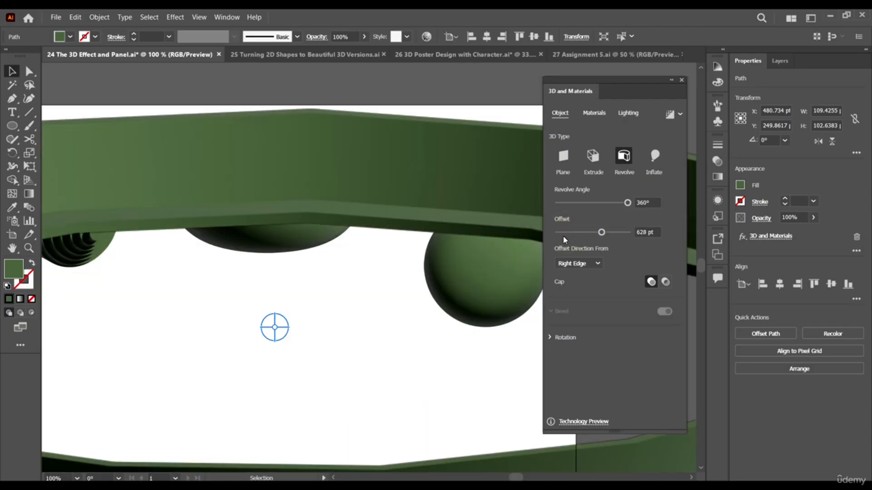
click(563, 235)
click(563, 235)
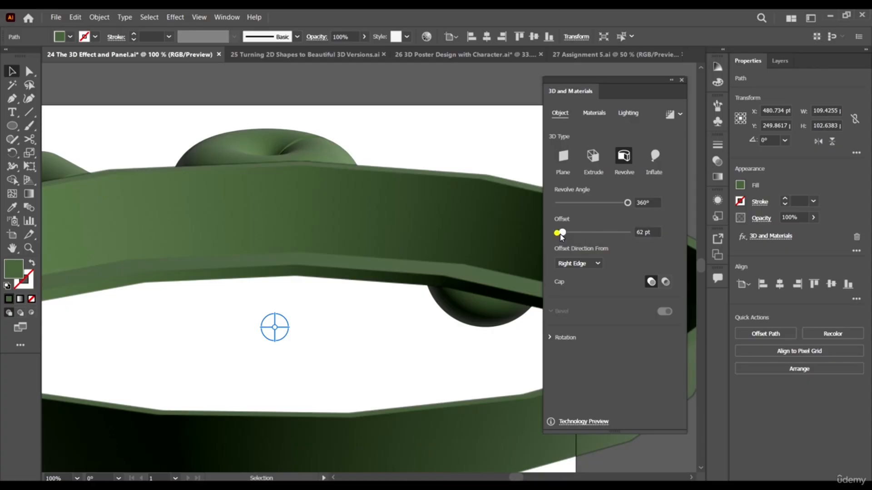
drag(563, 235, 558, 233)
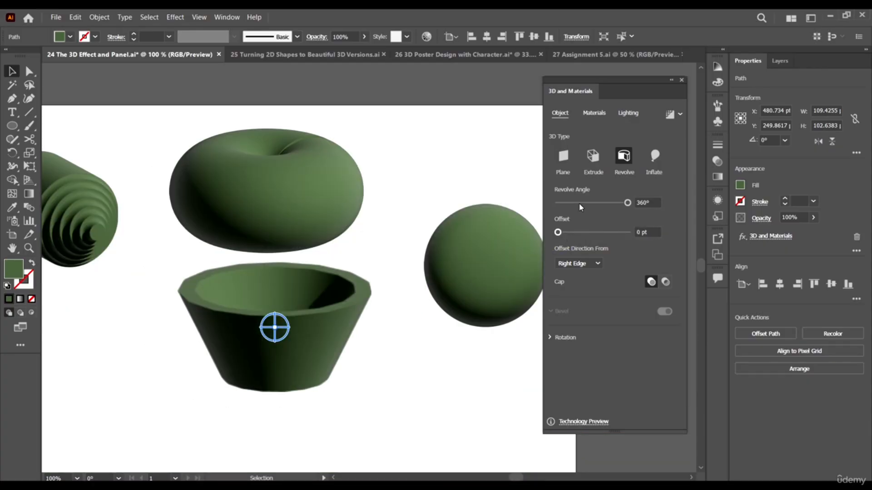
Try revolve angles of 83° and 261° on the bowl and return the angle to 360°.
drag(599, 202, 573, 202)
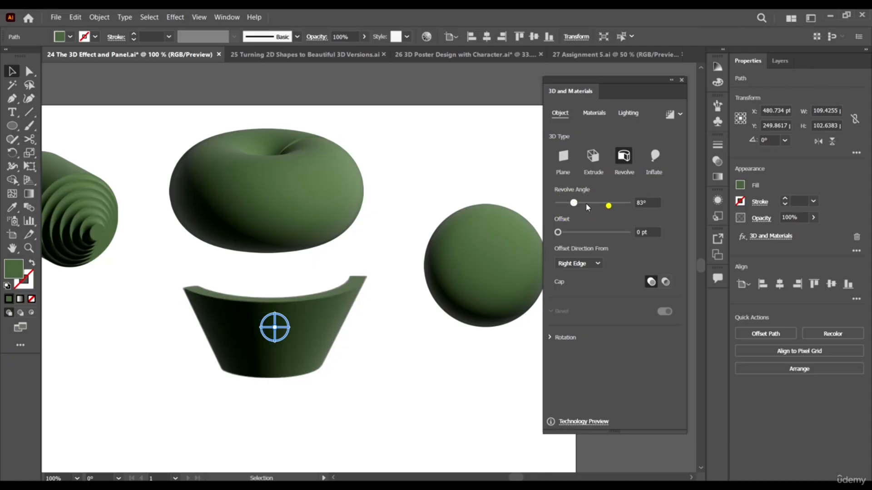
click(620, 203)
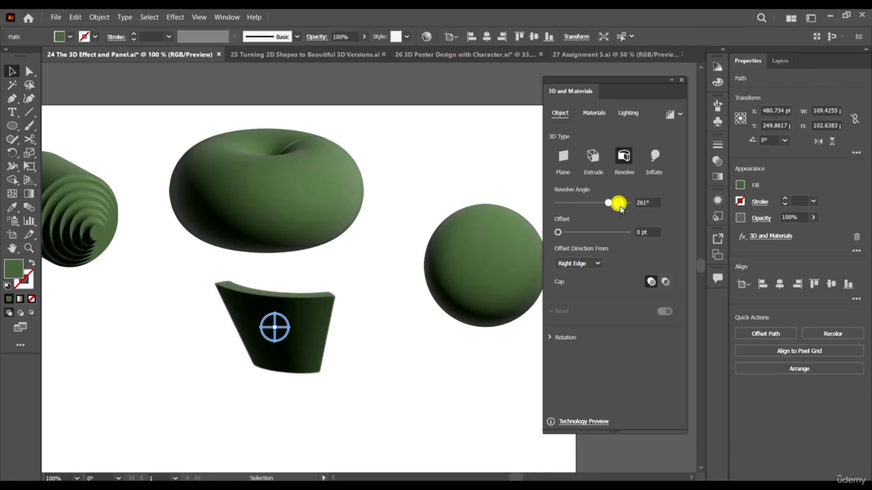
drag(622, 205, 599, 205)
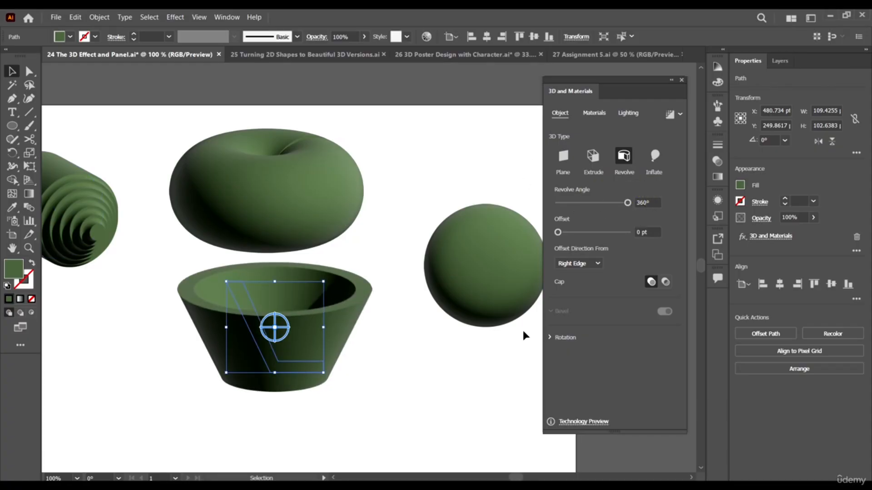
Set the inflated sphere's depth to 1216 pt, try a volume of 25%, and settle on 50%.
scroll(233, 263, down, 2)
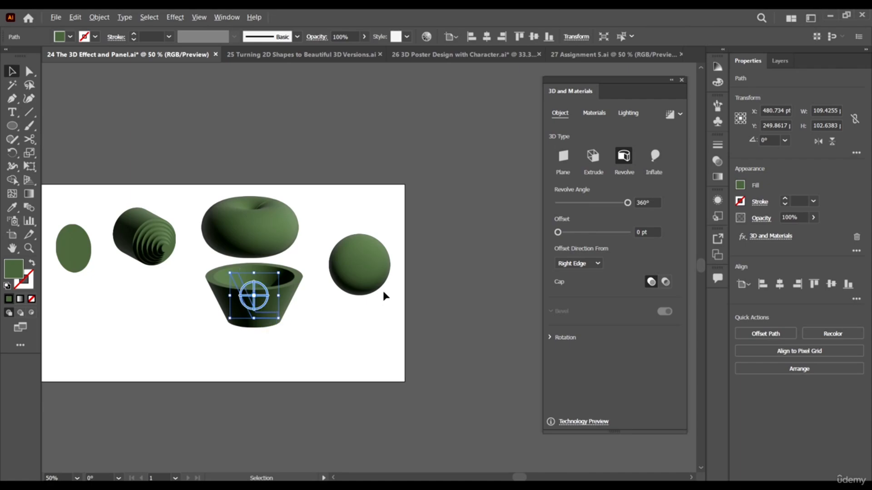
click(381, 254)
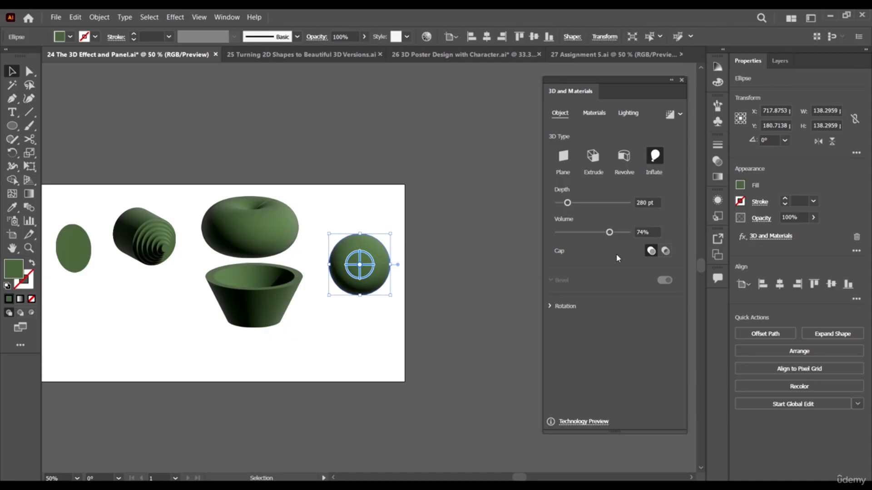
click(580, 203)
click(550, 307)
click(564, 232)
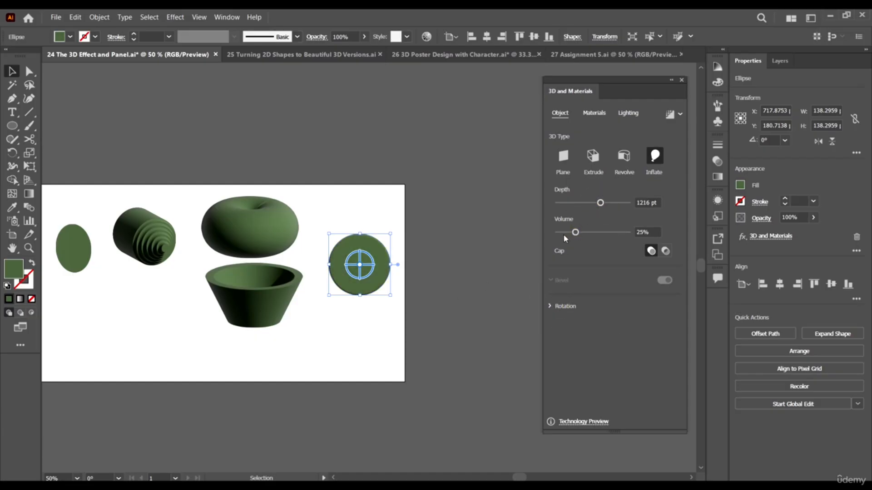
drag(564, 233, 594, 232)
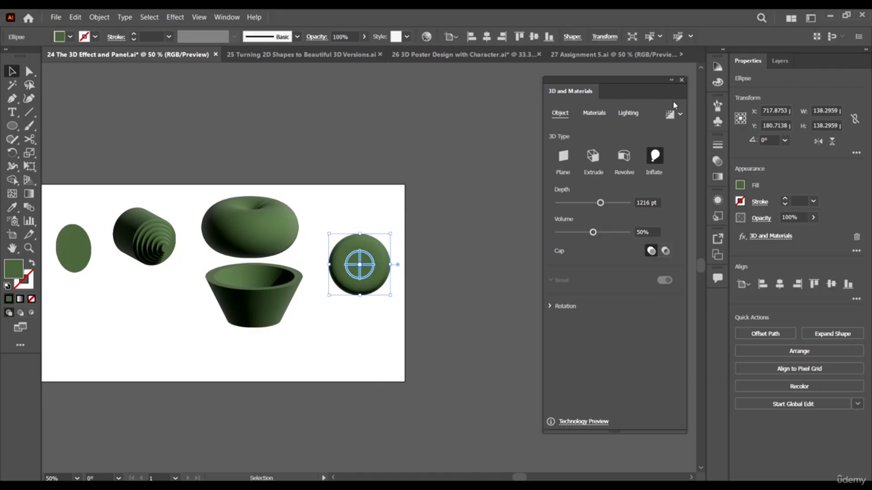
Move the bowl below the extruded cylinder and the inflated sphere below the torus to form a second row.
scroll(424, 282, down, 1)
alt+scroll(424, 281, down, 2)
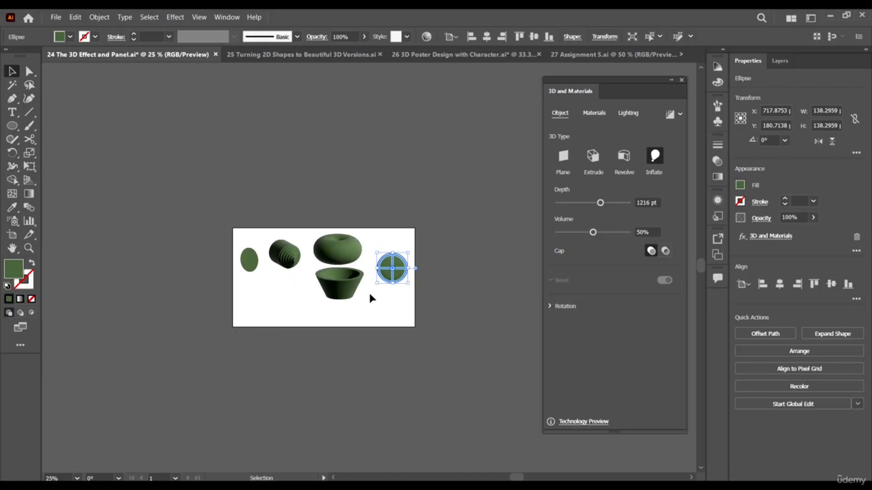
alt+scroll(325, 254, up, 3)
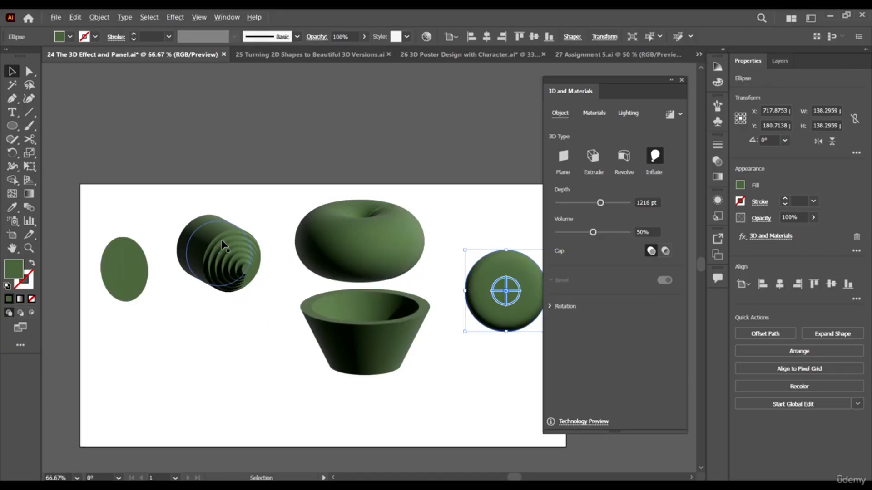
alt+scroll(227, 238, down, 1)
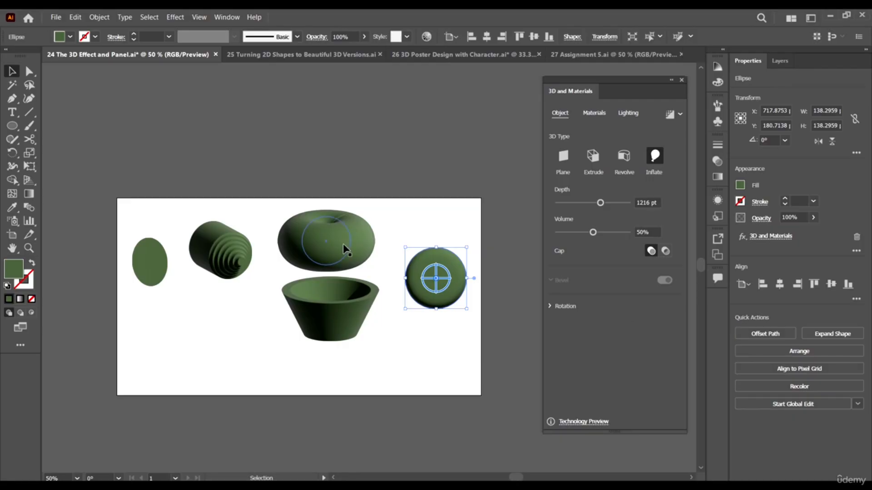
scroll(364, 245, down, 1)
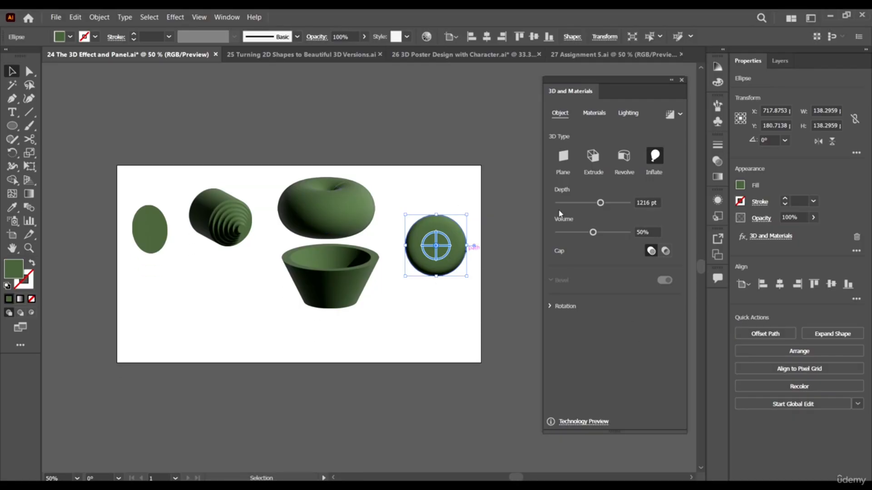
drag(338, 278, 233, 303)
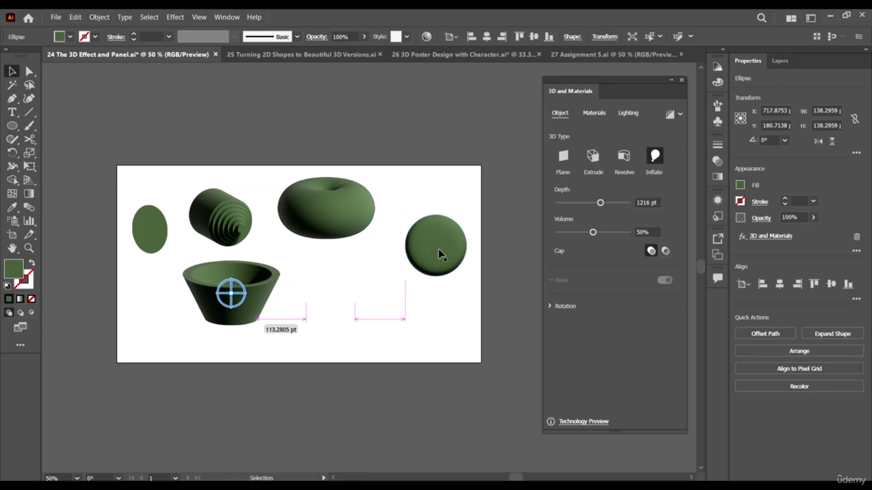
drag(438, 249, 387, 276)
drag(450, 248, 396, 272)
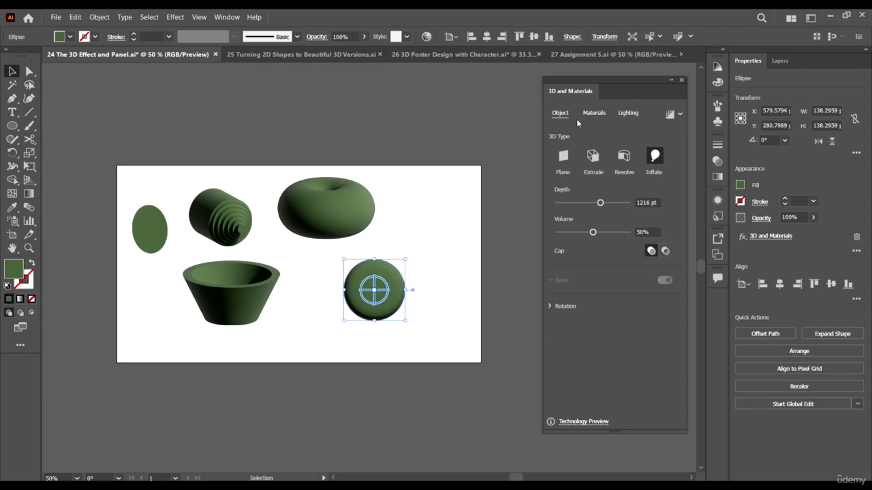
Review the object settings of the shapes, ending on the flat ellipse, and look at its material and lighting options.
click(563, 112)
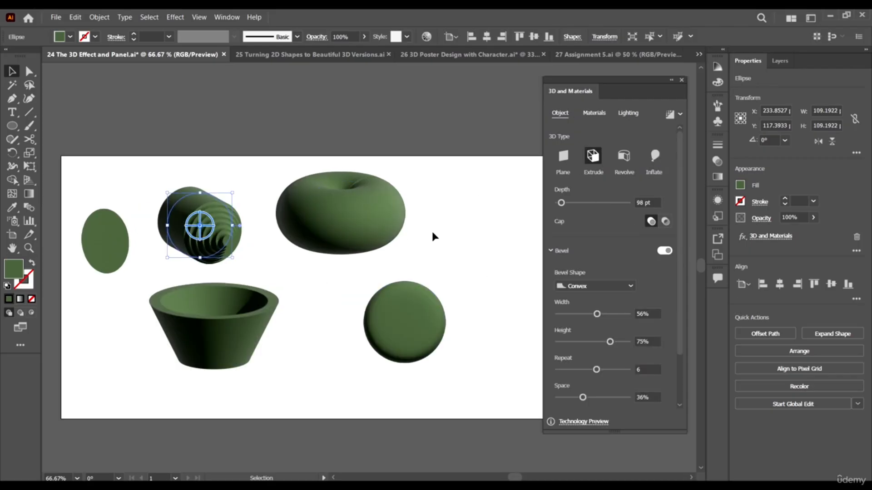
scroll(435, 232, down, 2)
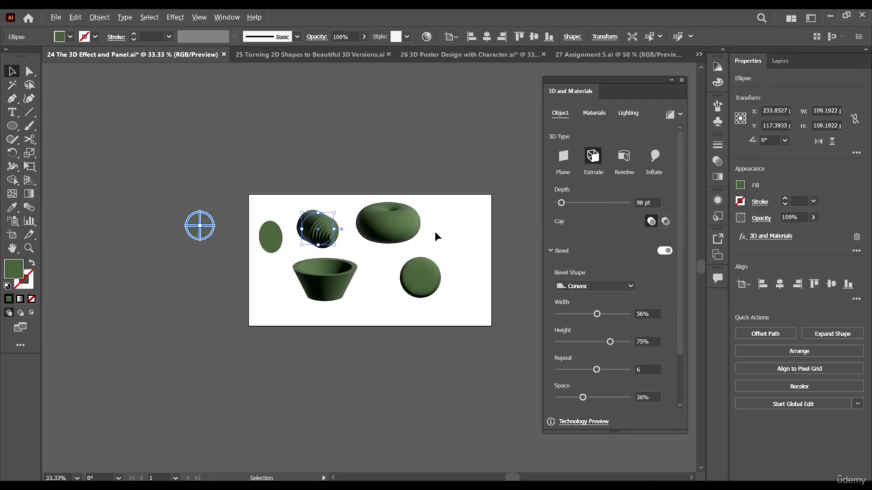
scroll(261, 222, up, 2)
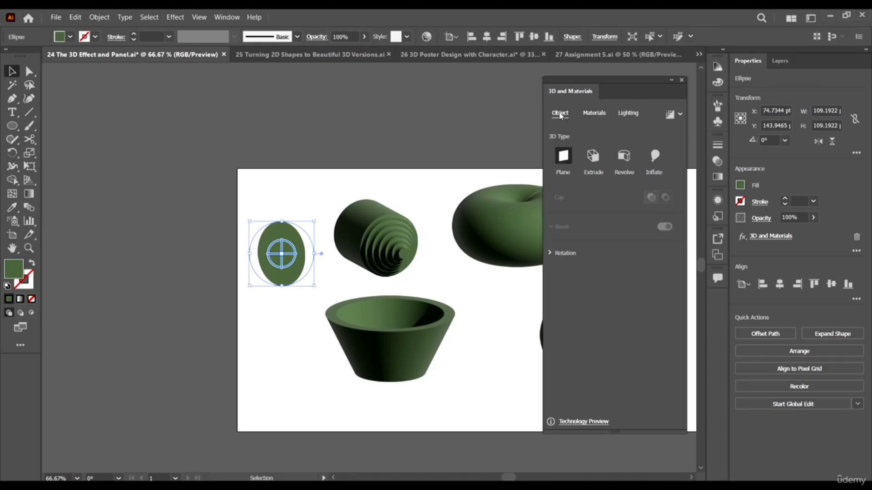
click(597, 114)
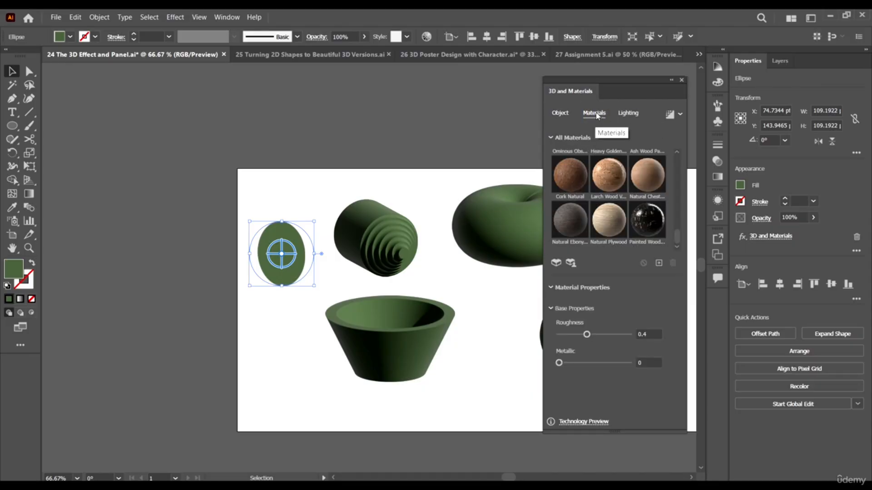
click(628, 113)
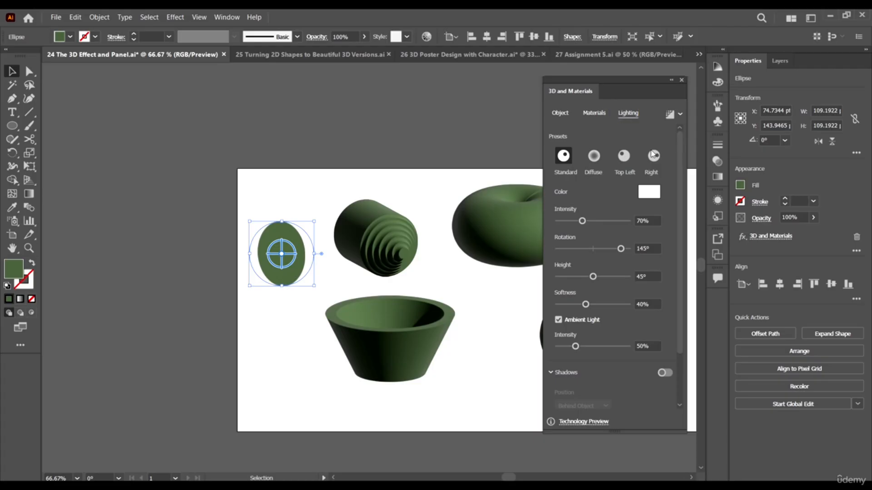
Toggle ray tracing on and off in the render settings and leave it on.
click(671, 118)
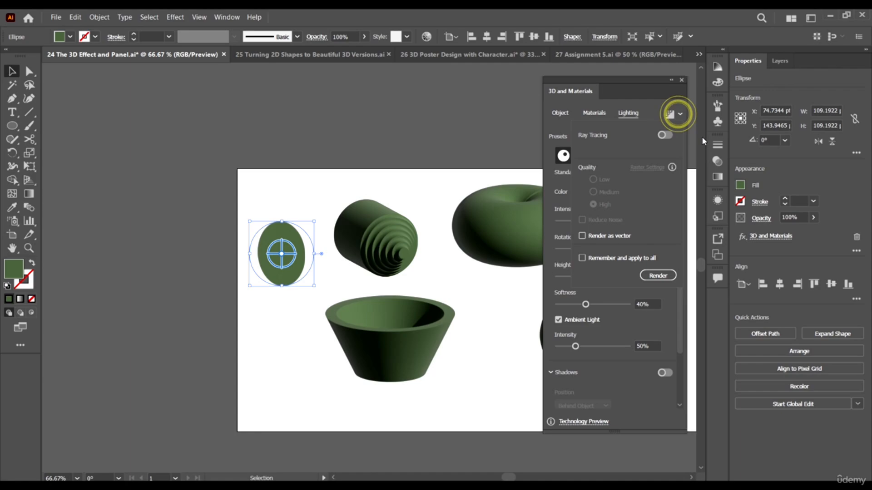
click(661, 135)
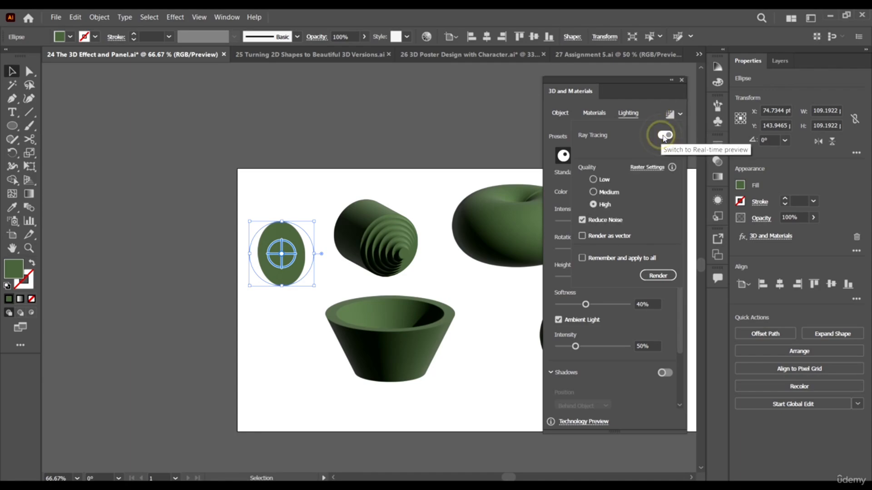
click(662, 136)
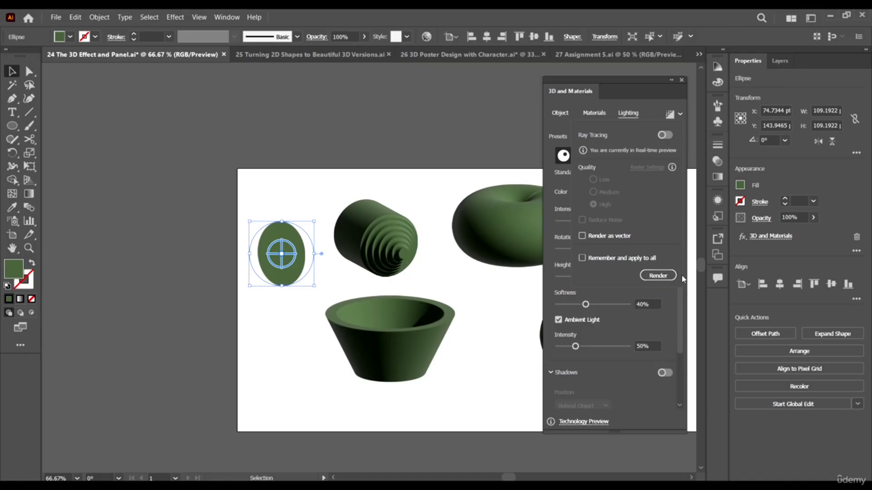
click(664, 135)
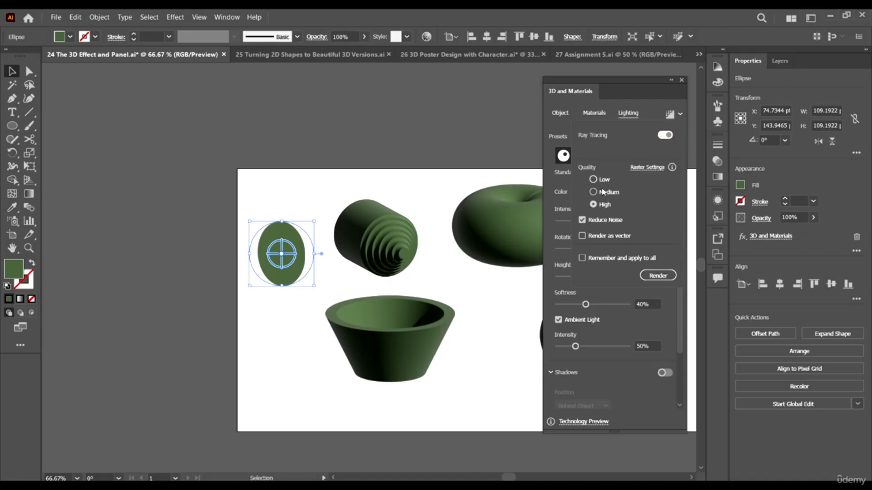
Check the resolution choices in the document raster effects settings, cancel them, and close the render settings.
click(647, 168)
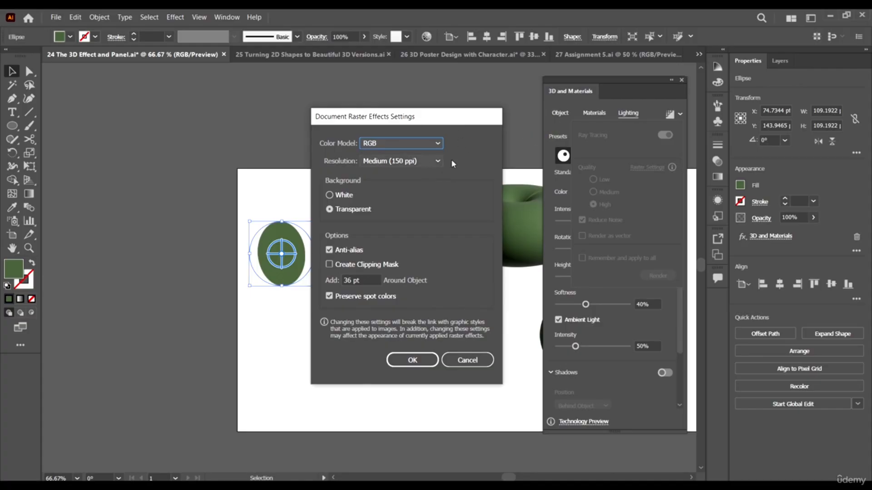
click(423, 161)
click(399, 186)
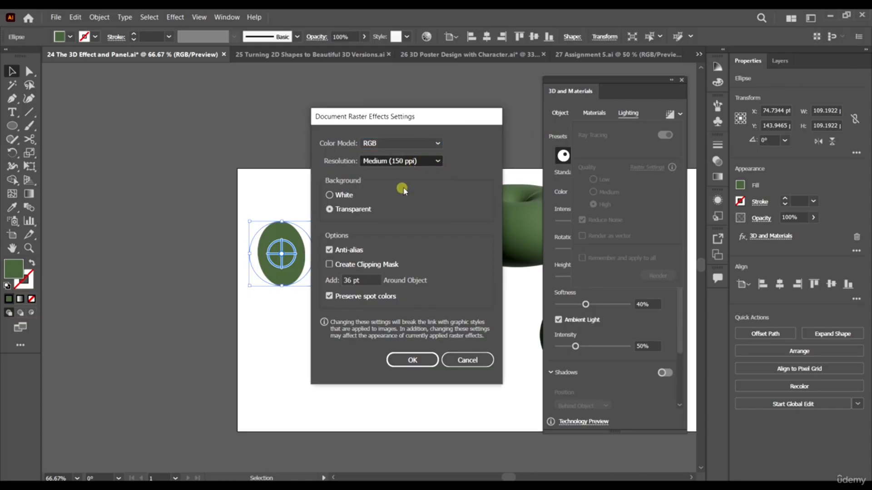
click(412, 163)
click(461, 190)
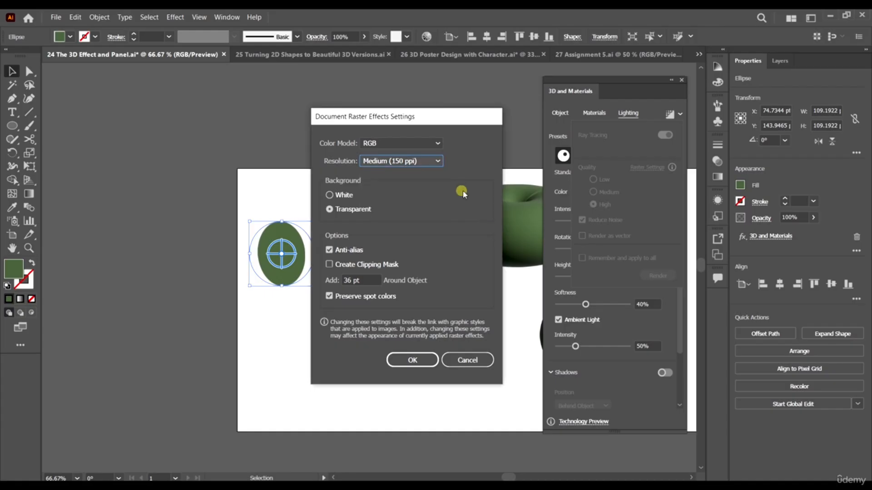
click(475, 359)
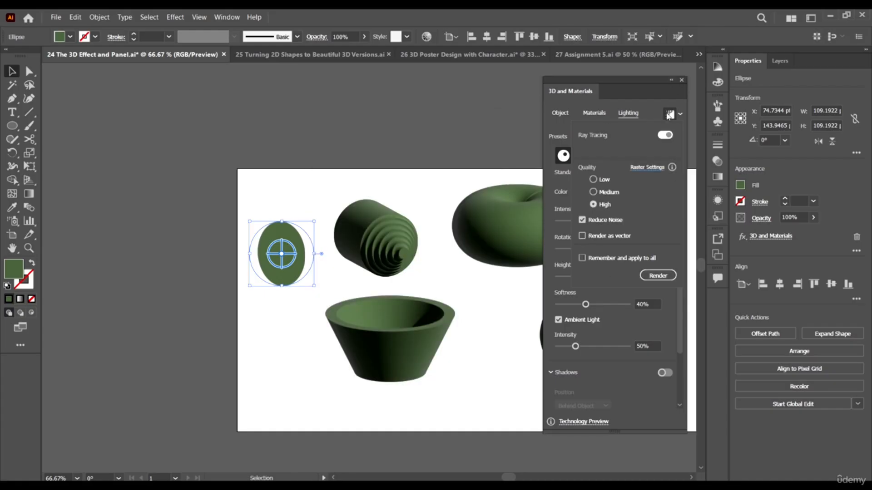
click(638, 90)
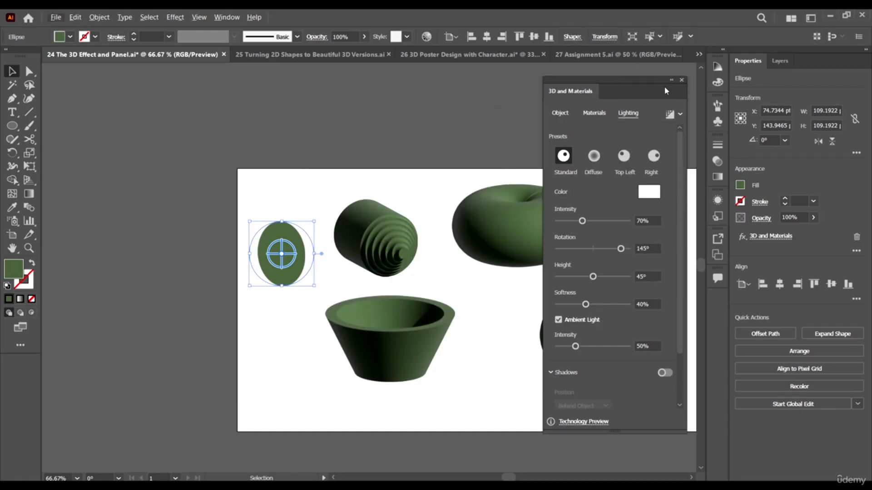
Examine the Default base material used on the flat ellipse next to the extruded cylinder and bowl.
click(594, 113)
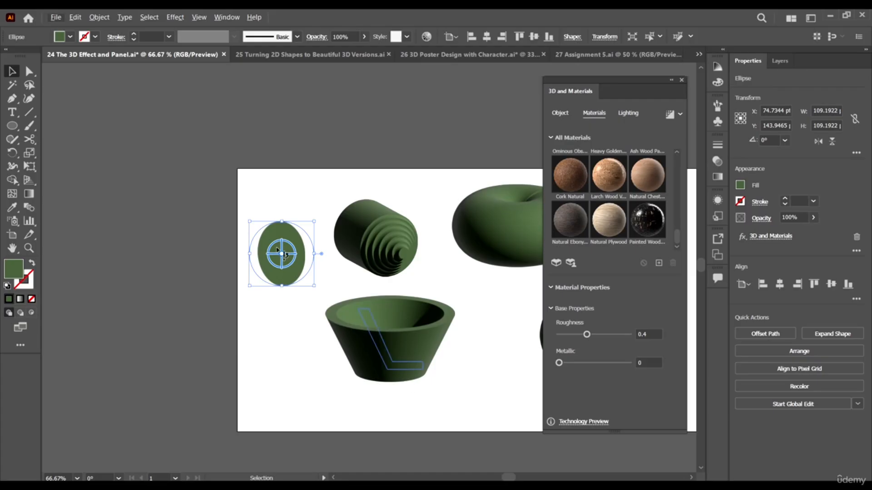
scroll(229, 249, up, 3)
scroll(397, 212, down, 1)
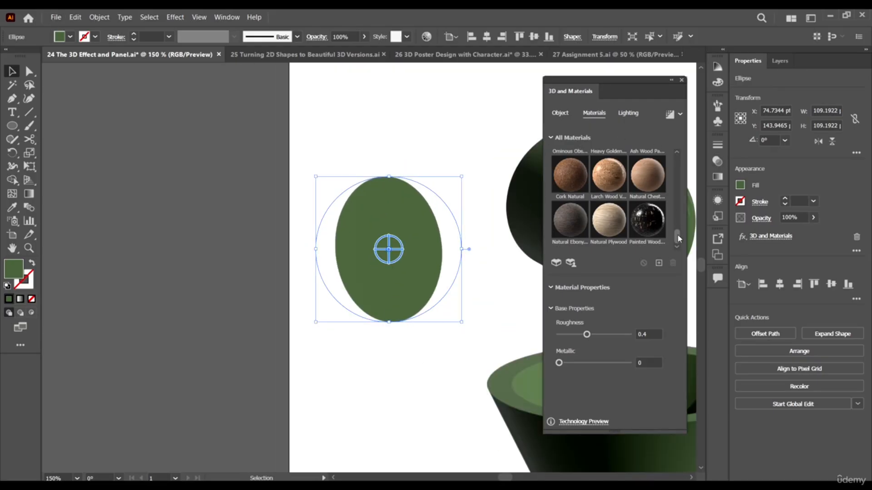
drag(678, 238, 676, 144)
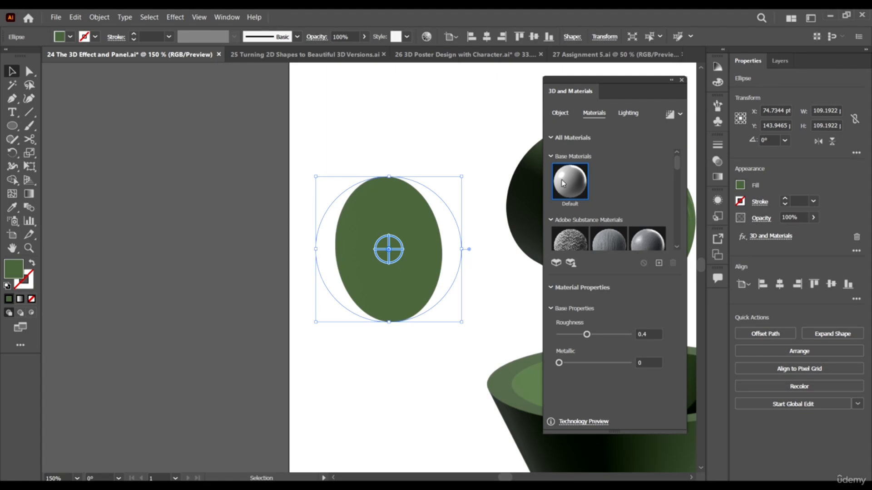
scroll(358, 271, right, 1)
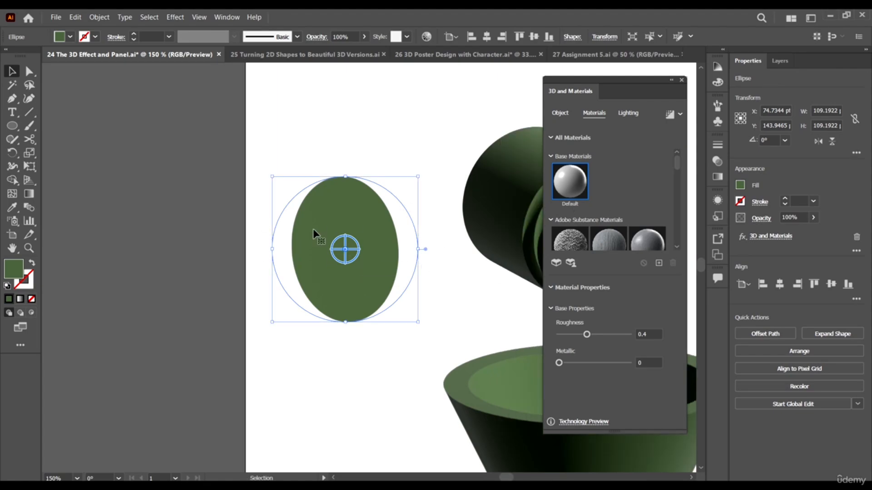
scroll(364, 236, down, 2)
scroll(345, 231, right, 2)
scroll(295, 206, up, 1)
scroll(267, 191, right, 1)
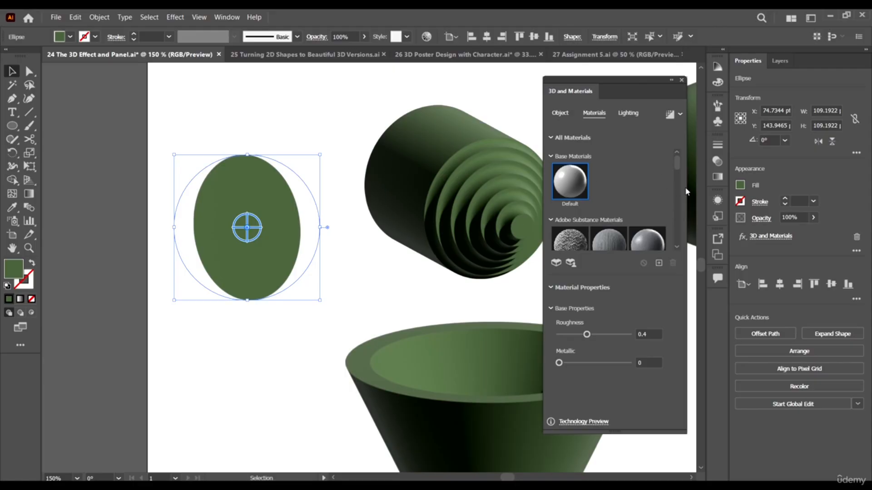
Browse the Adobe Substance Materials collection from its start to its end.
scroll(563, 177, down, 3)
scroll(561, 173, up, 1)
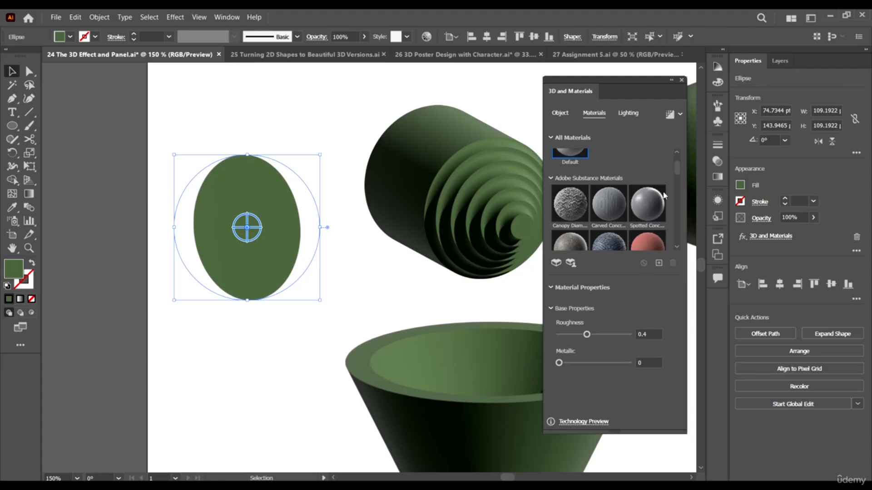
scroll(679, 169, down, 2)
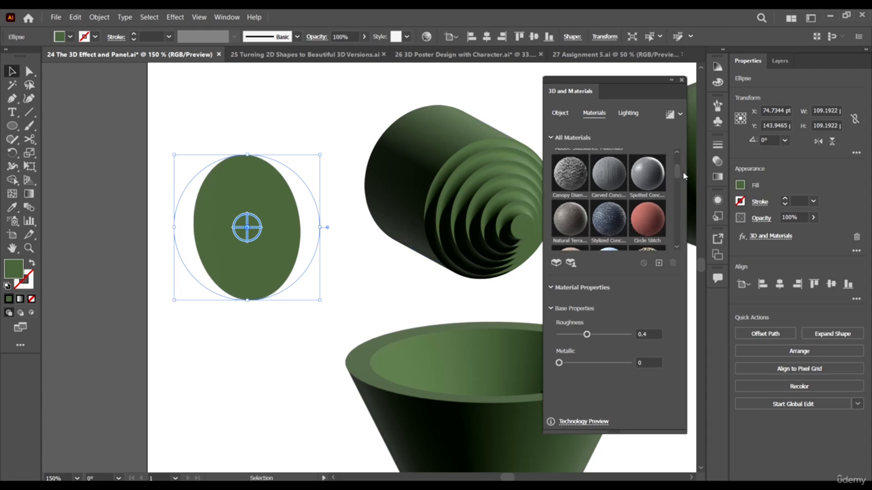
drag(677, 174, 673, 285)
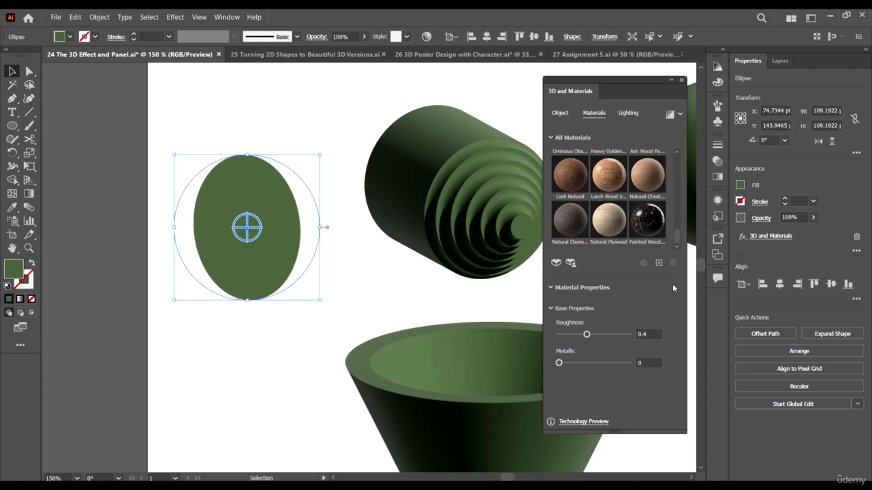
Check which file types can be imported as custom materials and cancel the import.
click(659, 264)
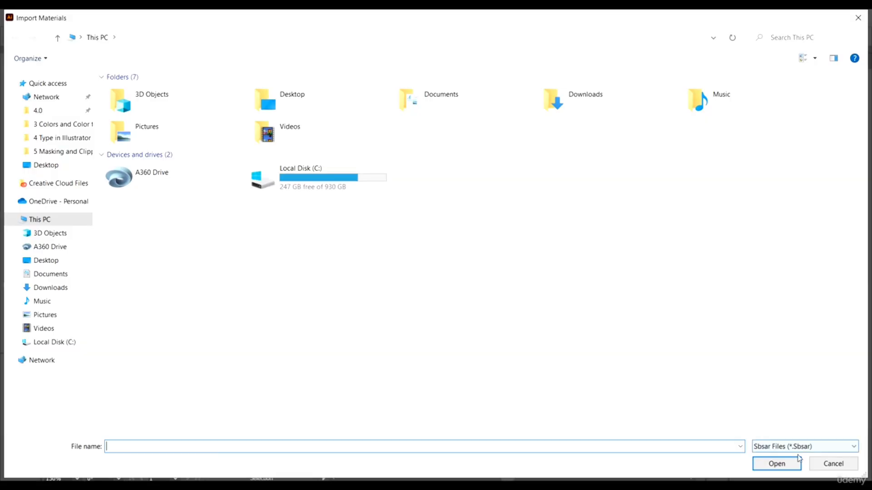
click(804, 449)
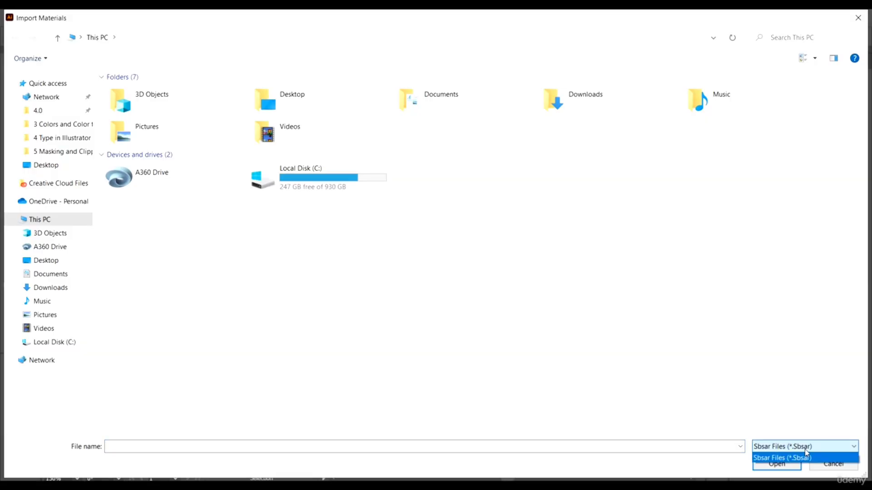
click(824, 455)
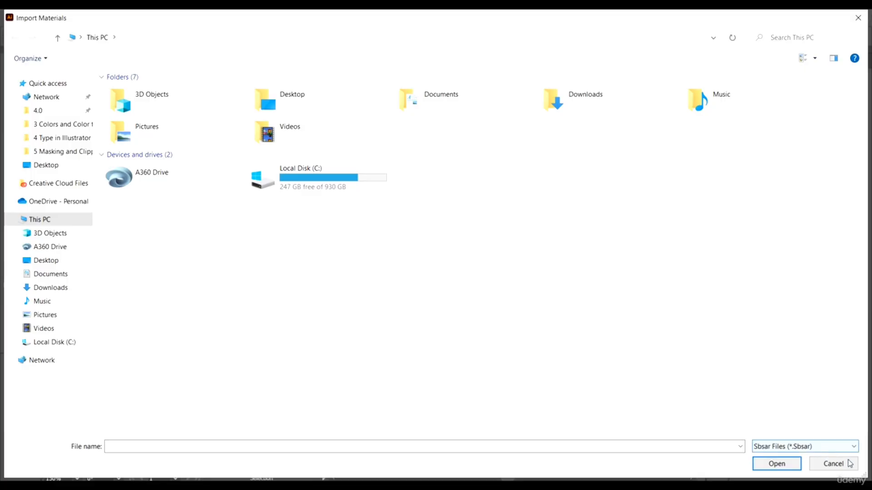
click(829, 463)
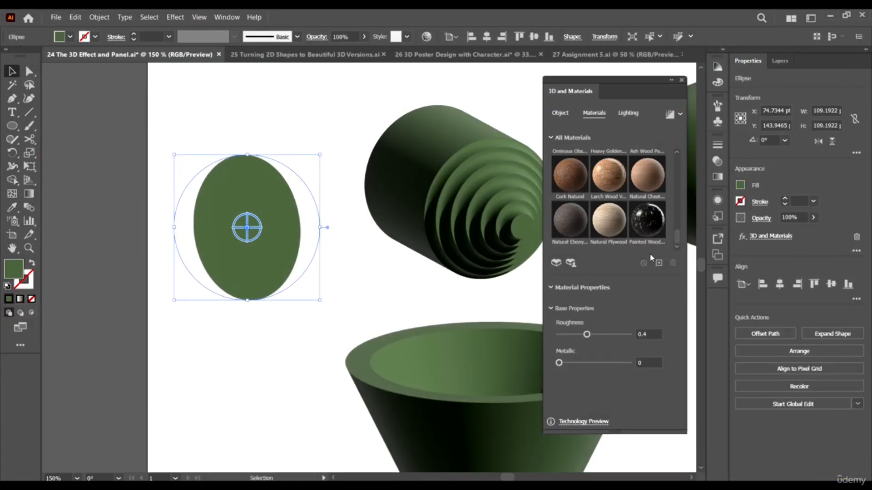
Try the Cartagena brick material on the extruded cylinder and inspect it up close.
drag(674, 236, 674, 178)
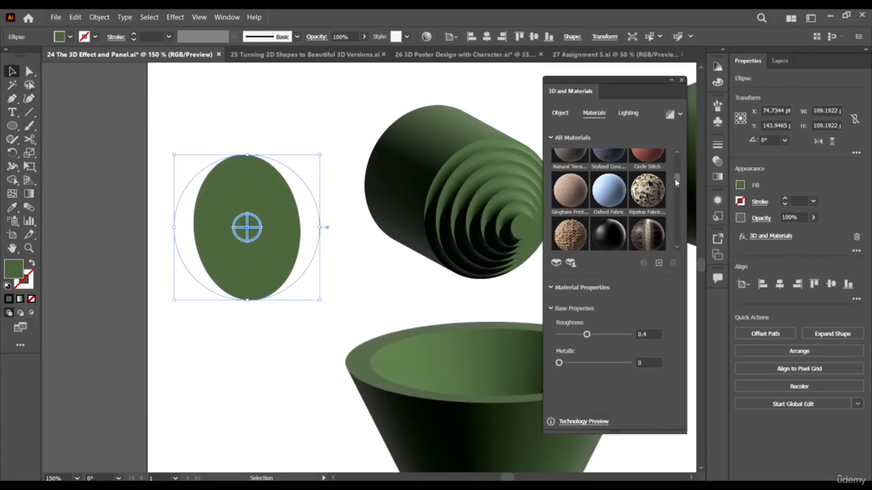
scroll(627, 210, down, 1)
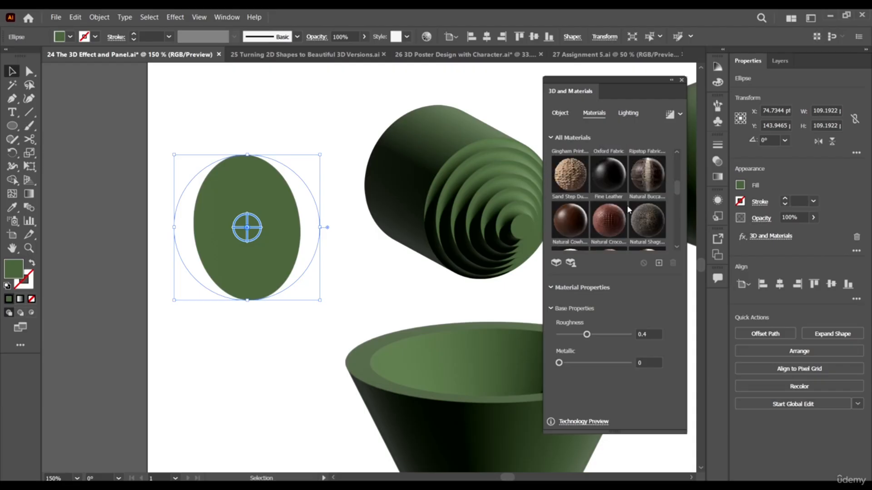
scroll(590, 218, down, 5)
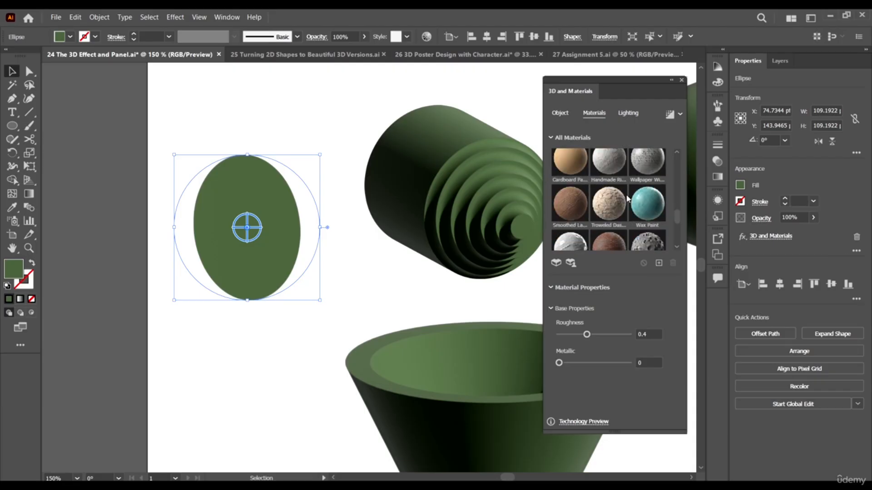
scroll(628, 199, down, 1)
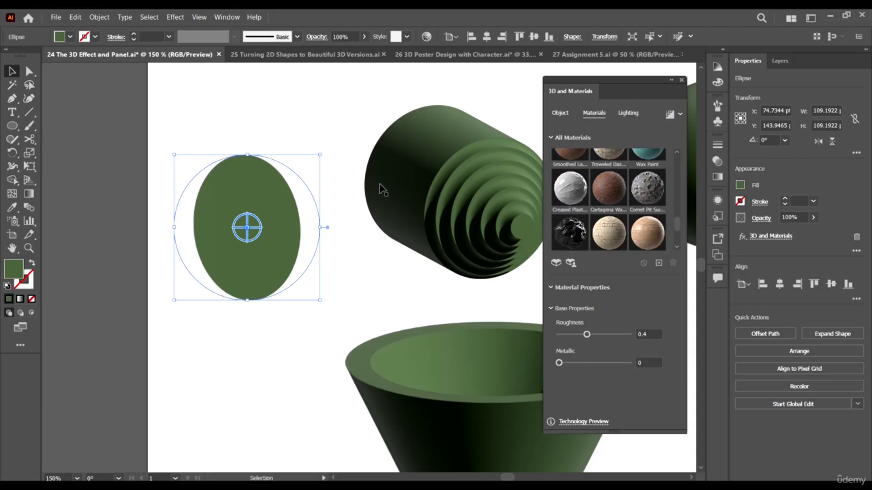
key(a)
scroll(311, 261, right, 2)
click(395, 124)
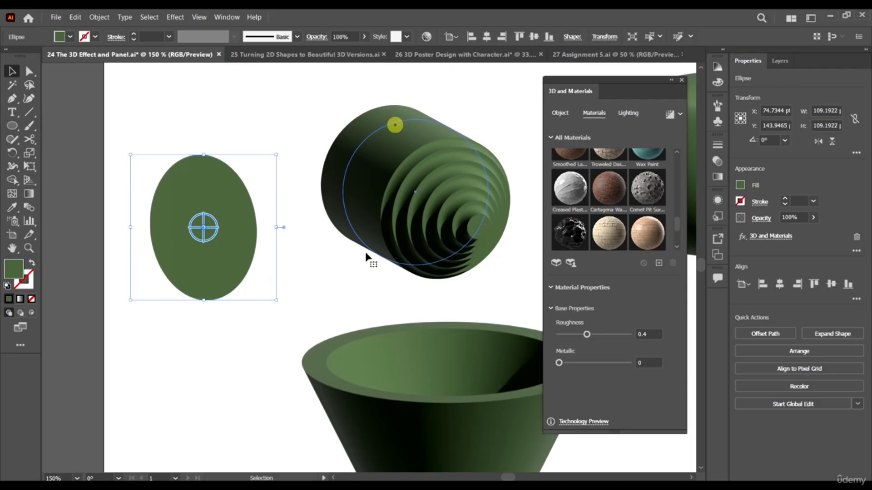
click(610, 183)
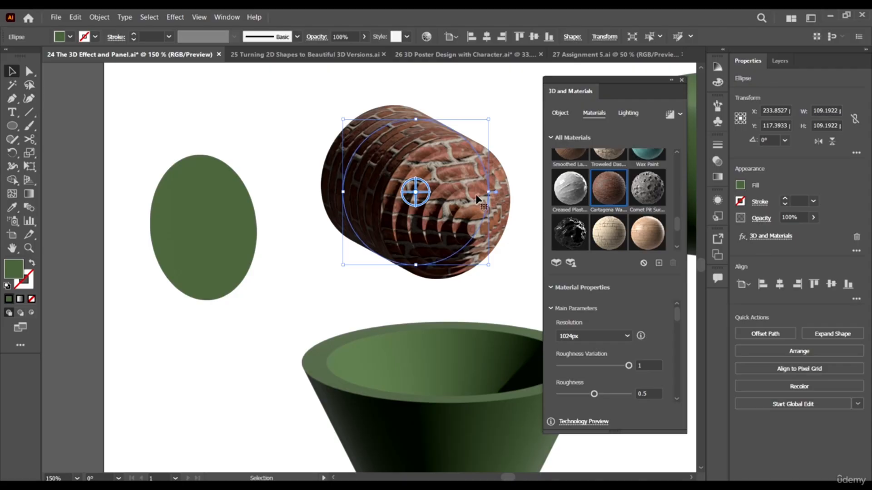
scroll(479, 197, right, 1)
scroll(334, 175, down, 1)
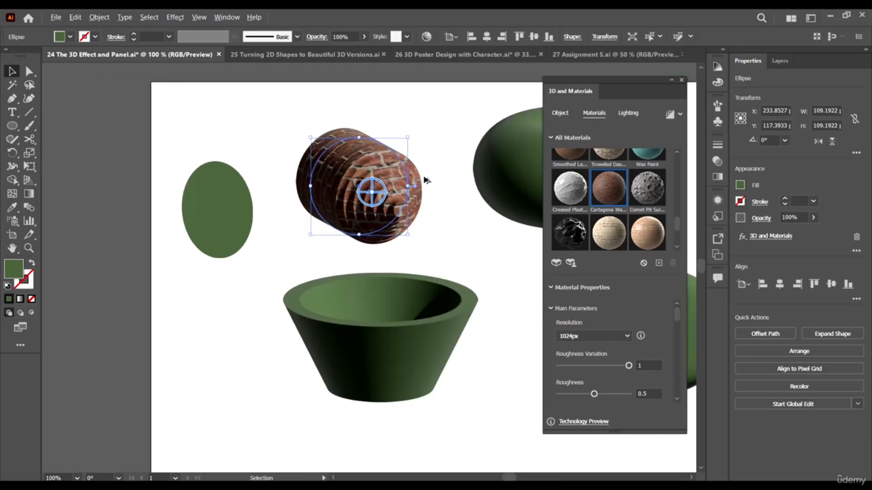
scroll(430, 175, up, 1)
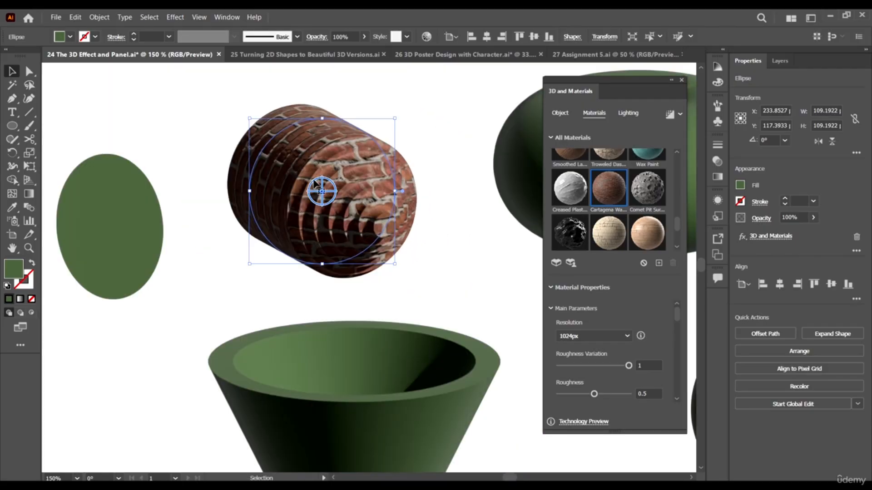
scroll(357, 179, up, 1)
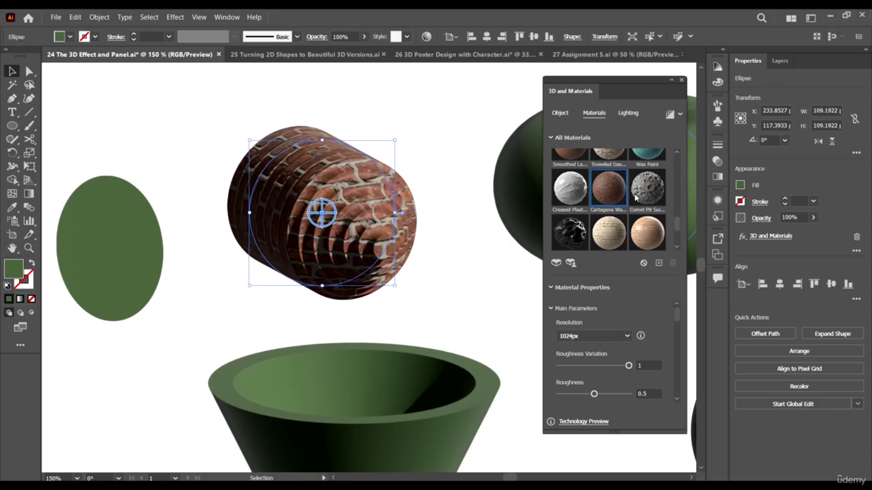
Try the Zinc Spade metal material on the extruded cylinder and inspect the rendered surface.
scroll(617, 191, up, 2)
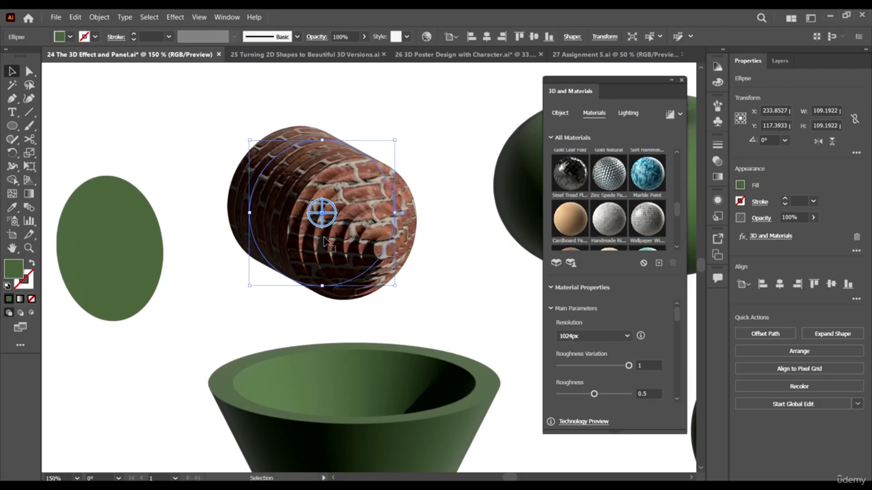
click(611, 181)
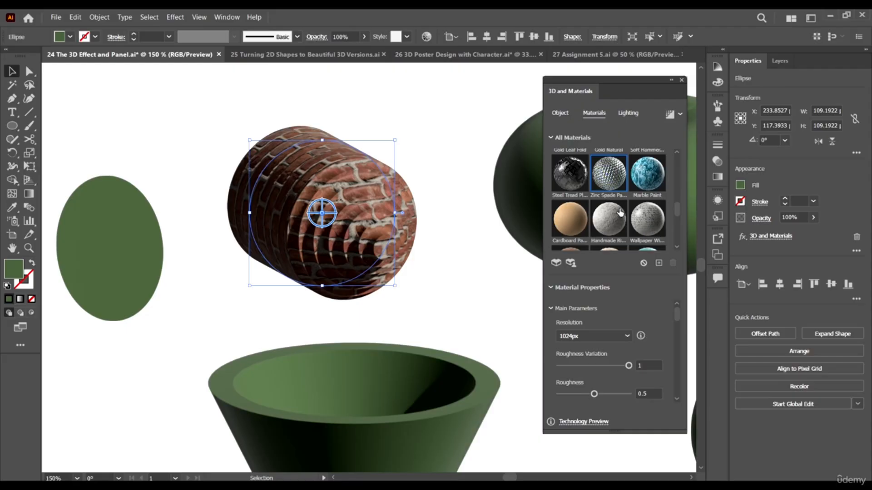
scroll(390, 179, down, 2)
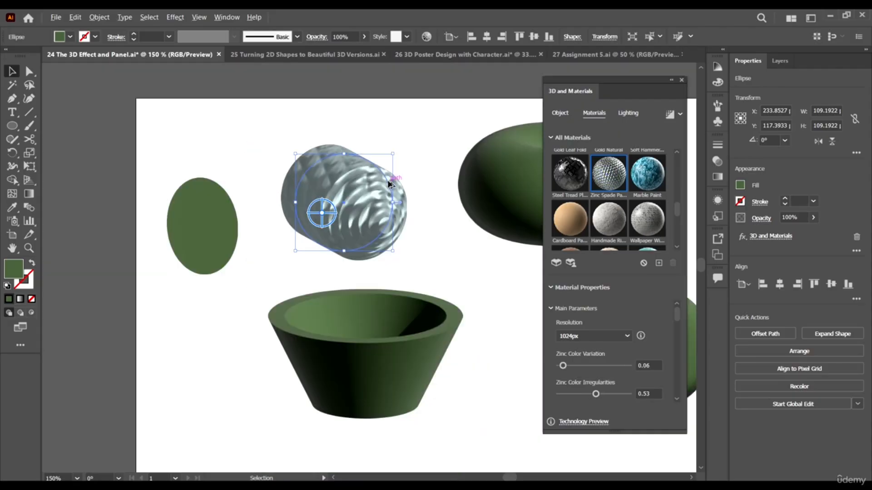
scroll(378, 191, up, 1)
scroll(320, 177, up, 1)
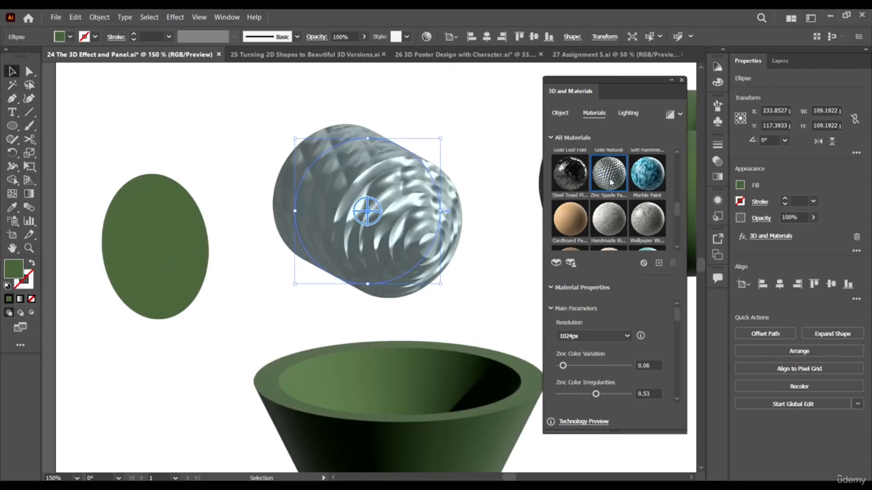
Return the extruded cylinder to the Default base material.
scroll(625, 192, up, 2)
drag(678, 178, 680, 158)
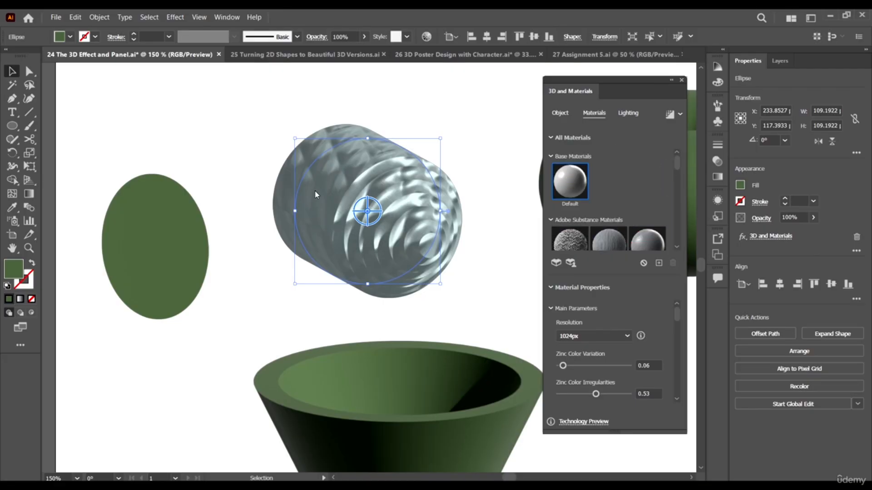
scroll(315, 191, down, 1)
scroll(345, 180, down, 2)
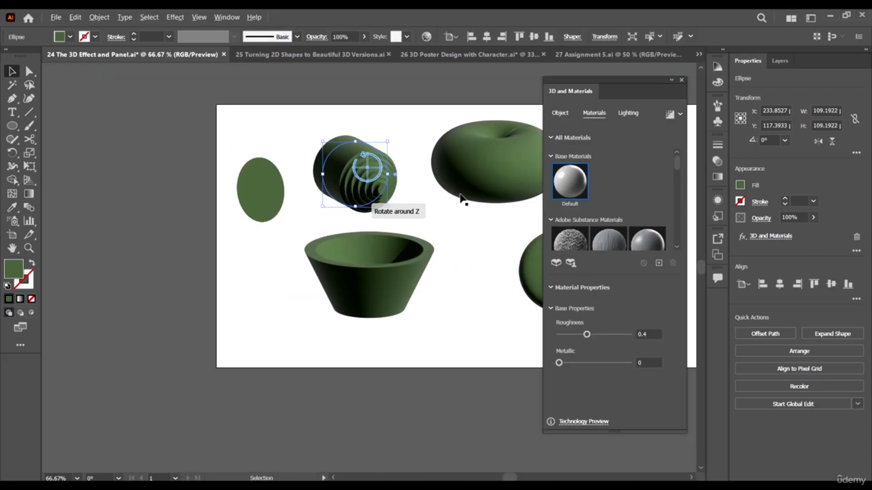
Browse the material library to its end, collapse the material properties for more room, and expand them again.
scroll(620, 198, down, 3)
scroll(652, 198, down, 8)
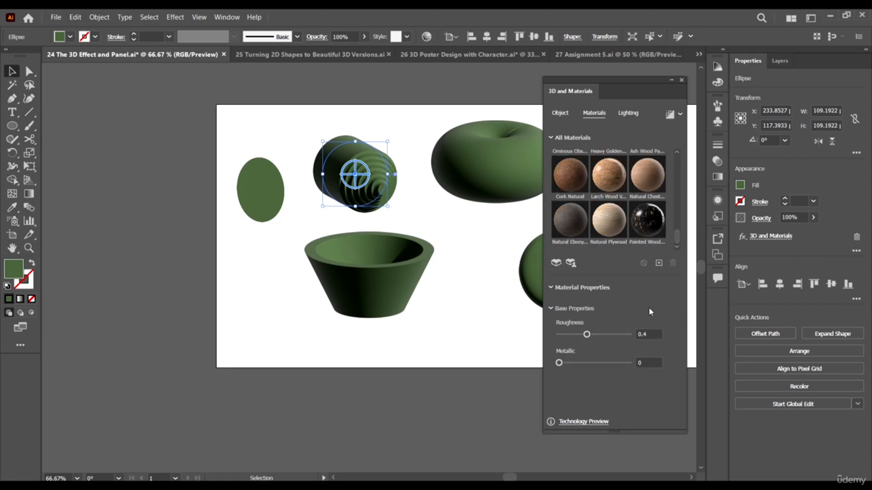
click(551, 288)
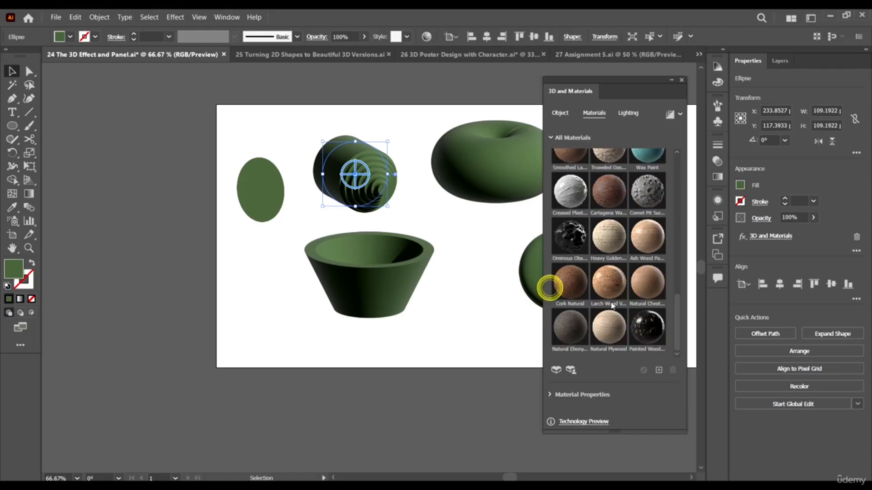
click(551, 394)
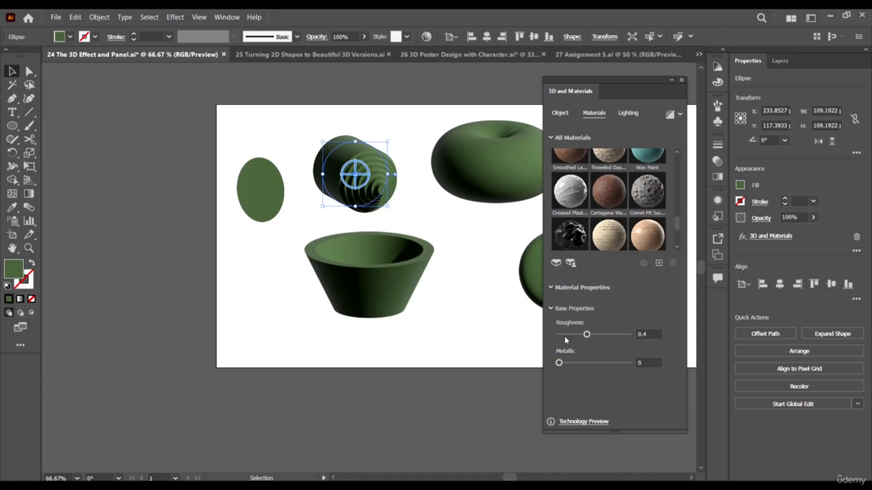
Try roughness values of 0.03, 0.88, 0.08, 0.96 and 0.7 on the extruded cylinder's Default material.
drag(587, 334, 560, 335)
key(ctrl+plus)
key(ctrl+plus)
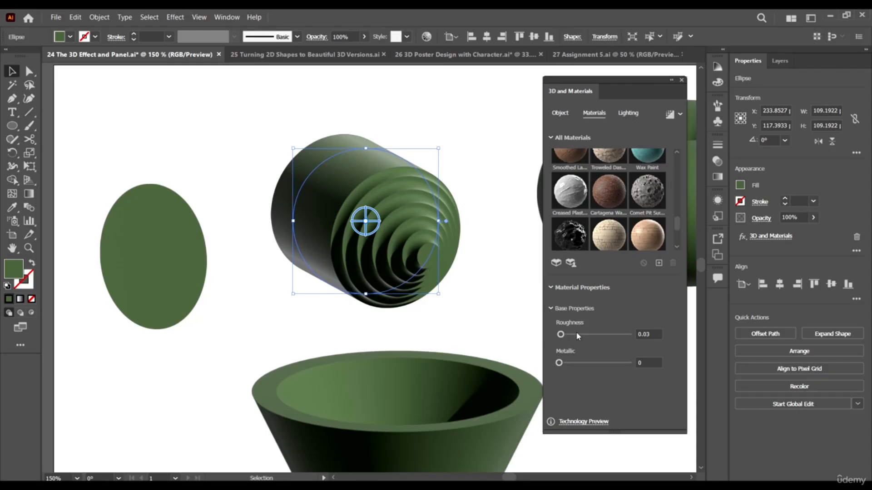
click(579, 334)
click(621, 334)
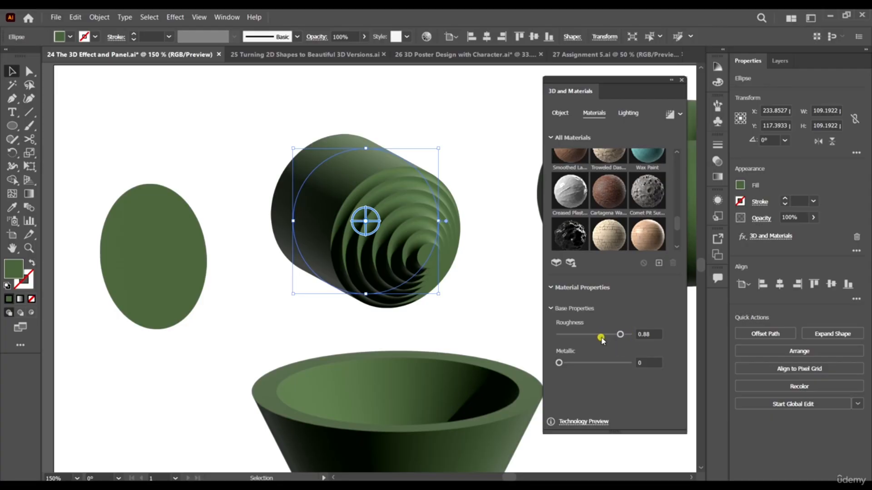
drag(600, 336, 592, 335)
click(564, 335)
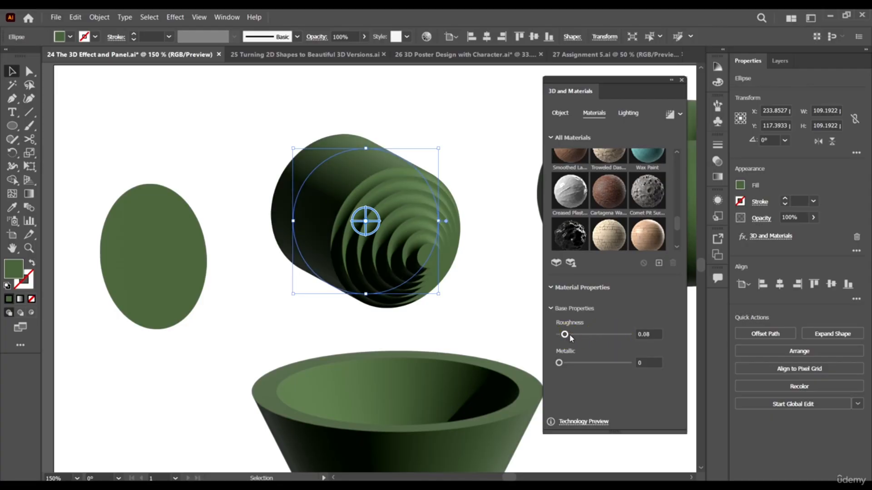
click(626, 335)
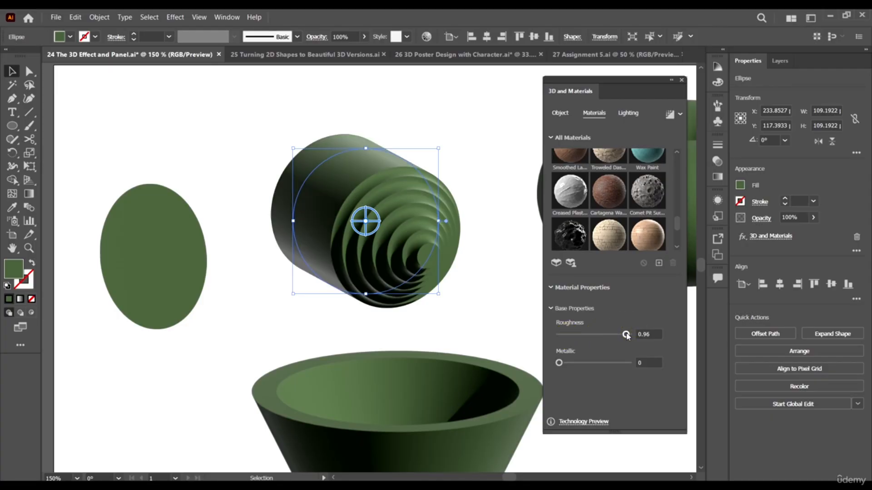
click(565, 334)
click(608, 334)
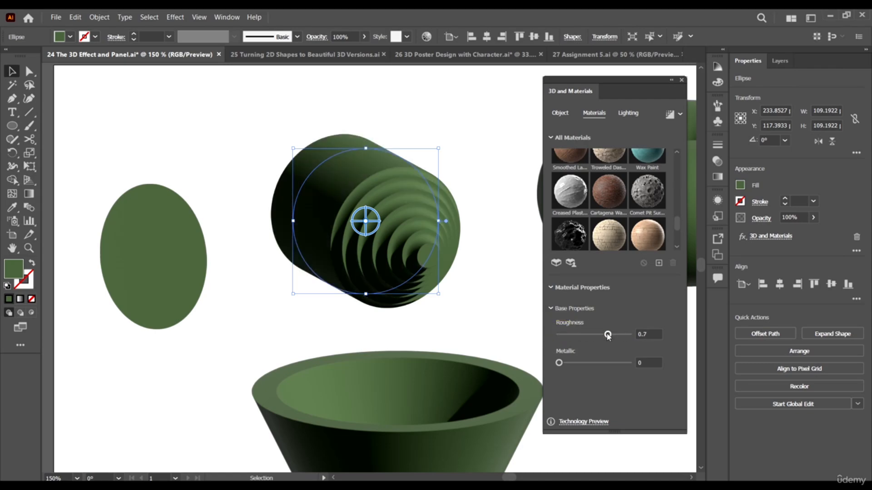
Set the extruded cylinder's roughness to 0.55 and its metallic value to 0.37.
drag(608, 335, 603, 335)
drag(603, 334, 610, 334)
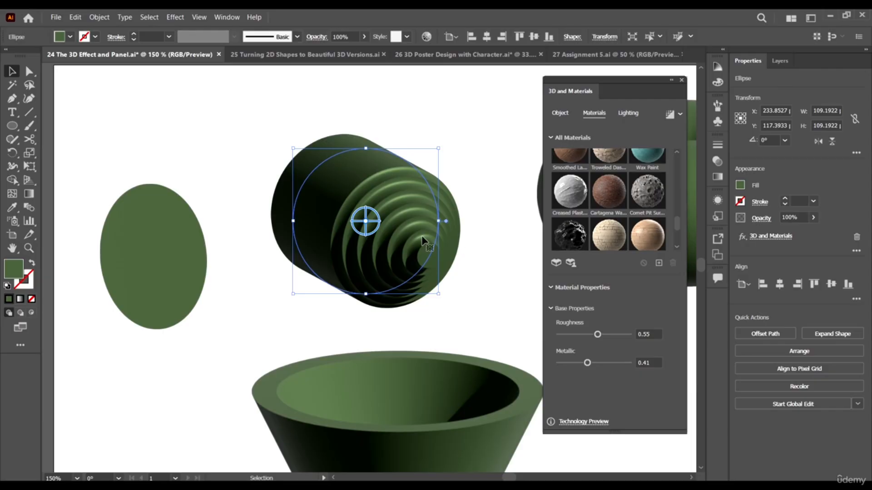
scroll(425, 183, up, 3)
scroll(317, 254, down, 3)
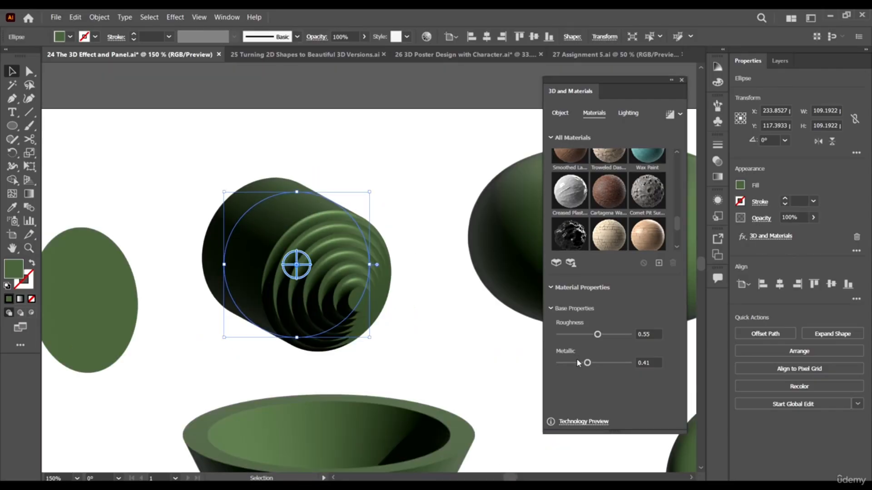
mouse_move(587, 363)
mouse_down()
mouse_move(606, 368)
mouse_move(585, 363)
mouse_up()
click(592, 362)
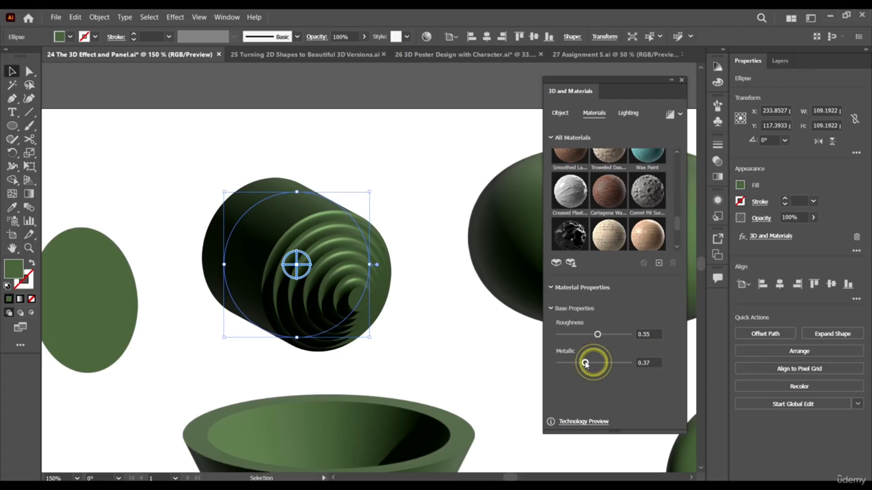
Apply the Heavy Golden brick material to the revolved bowl.
key(ctrl+minus)
key(ctrl+minus)
key(ctrl+minus)
key(ctrl+minus)
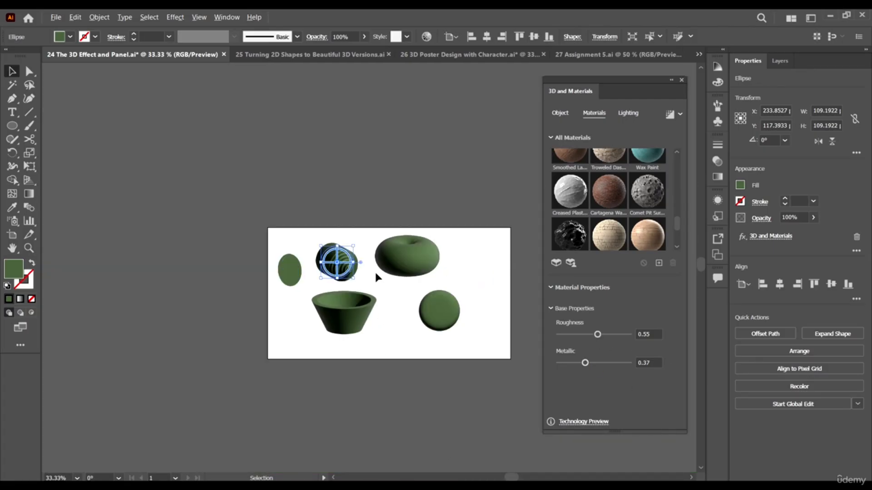
scroll(376, 274, up, 3)
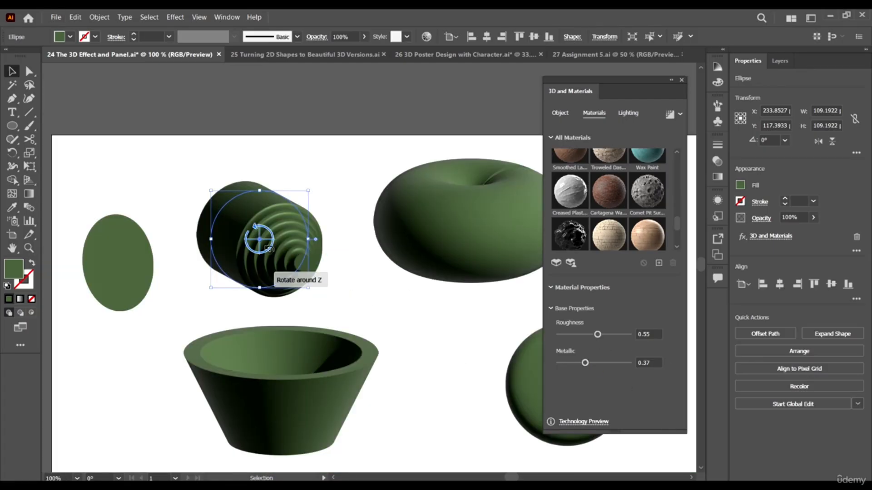
scroll(268, 251, down, 1)
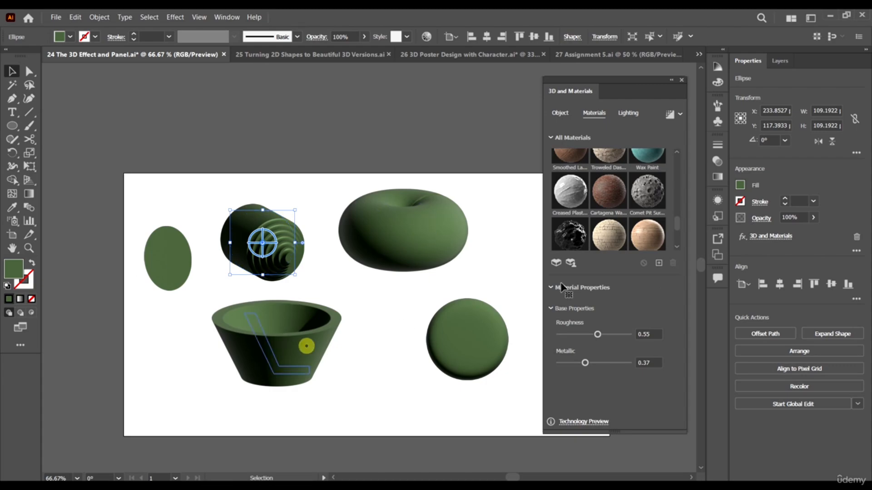
click(306, 344)
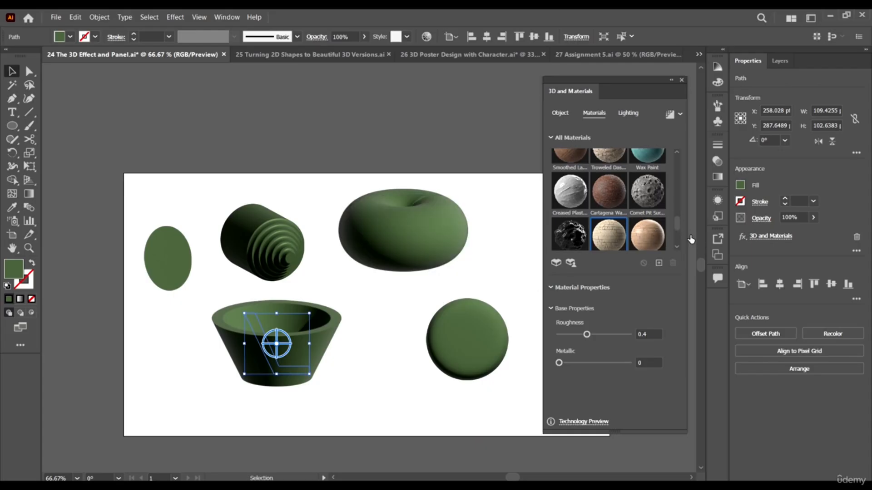
scroll(647, 240, down, 3)
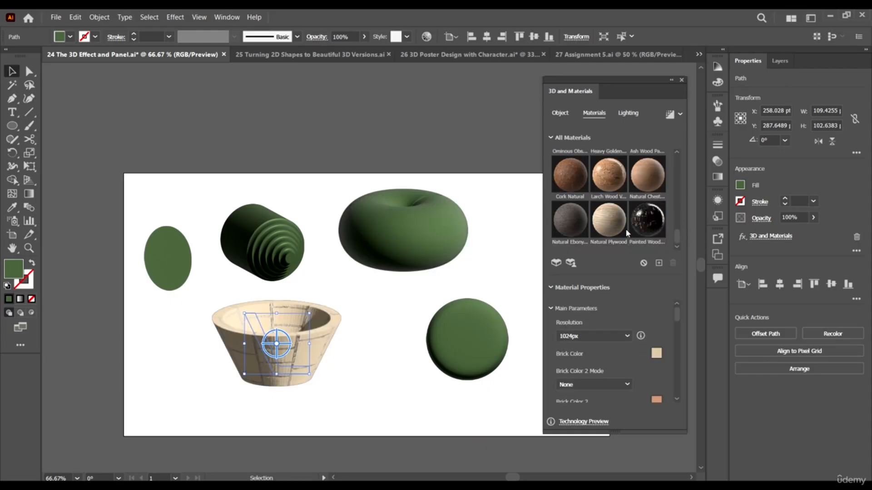
scroll(256, 320, down, 1)
scroll(256, 319, up, 2)
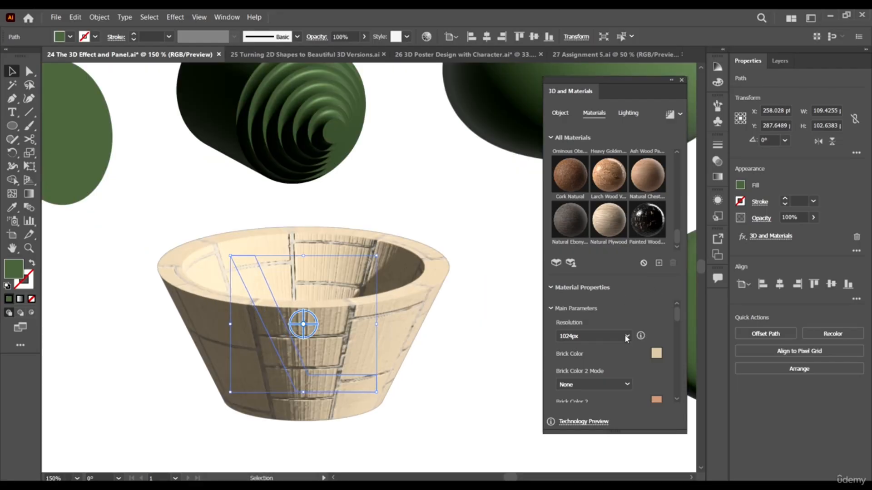
Set the resolution of the bowl's brick material to 2048px.
click(596, 336)
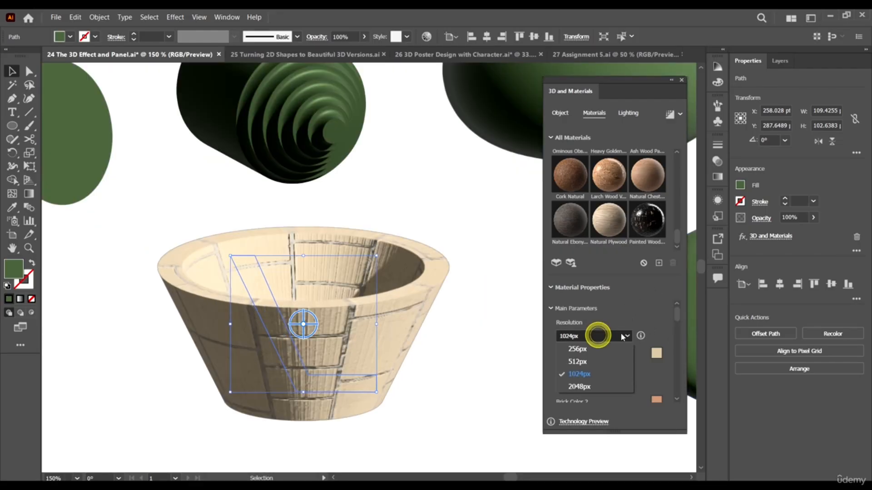
click(623, 304)
click(588, 335)
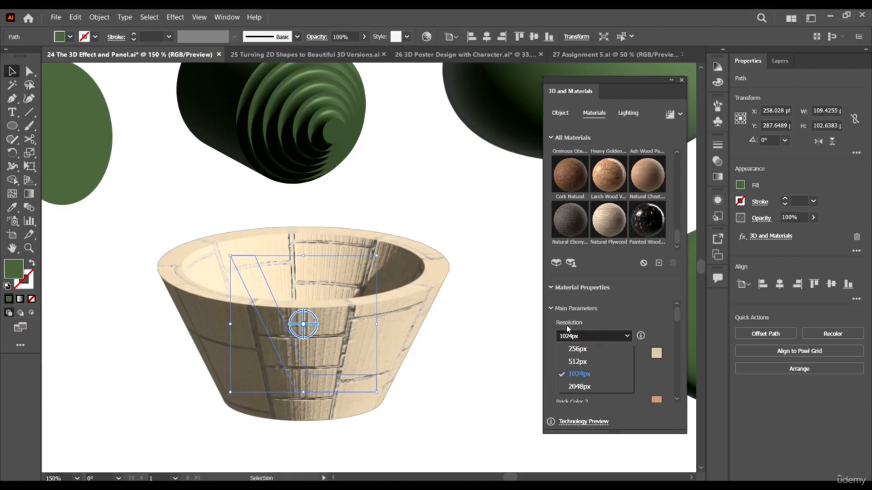
click(587, 386)
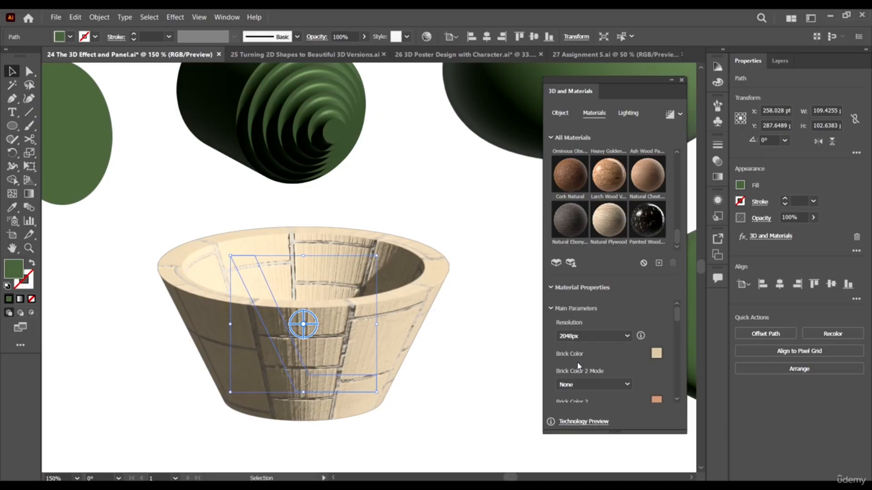
click(654, 353)
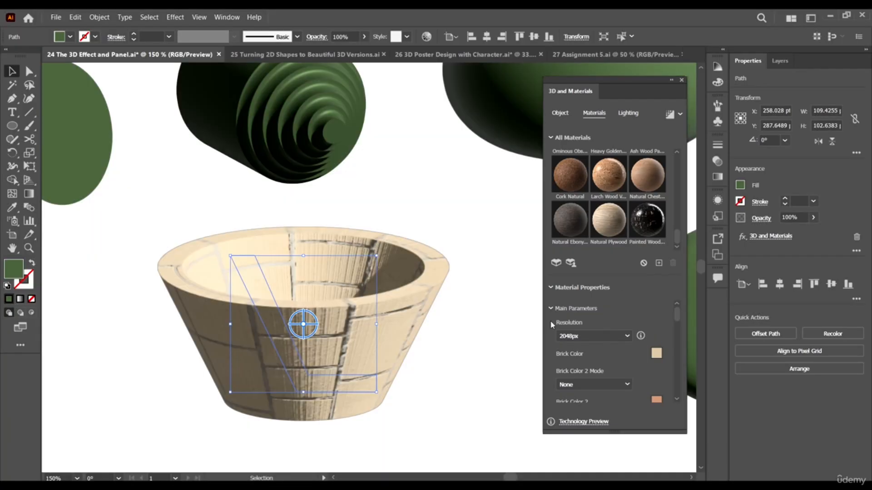
click(588, 335)
click(608, 299)
click(581, 337)
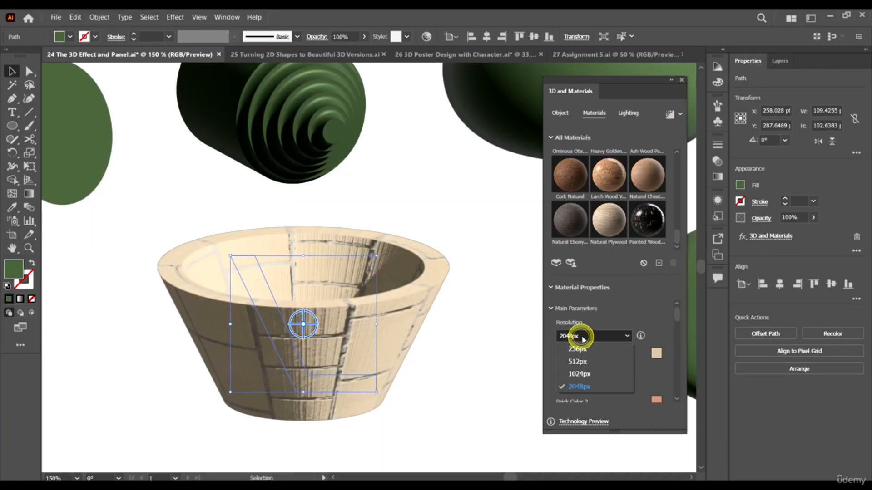
click(594, 361)
scroll(637, 353, down, 4)
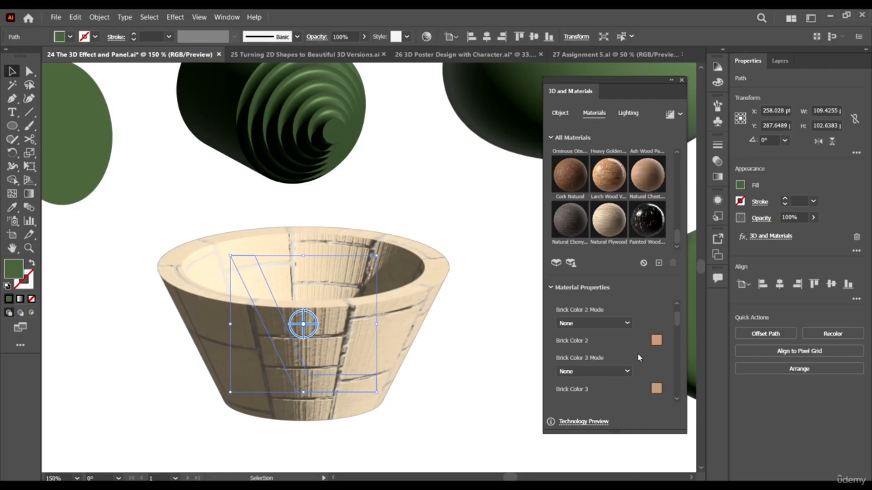
scroll(631, 356, up, 4)
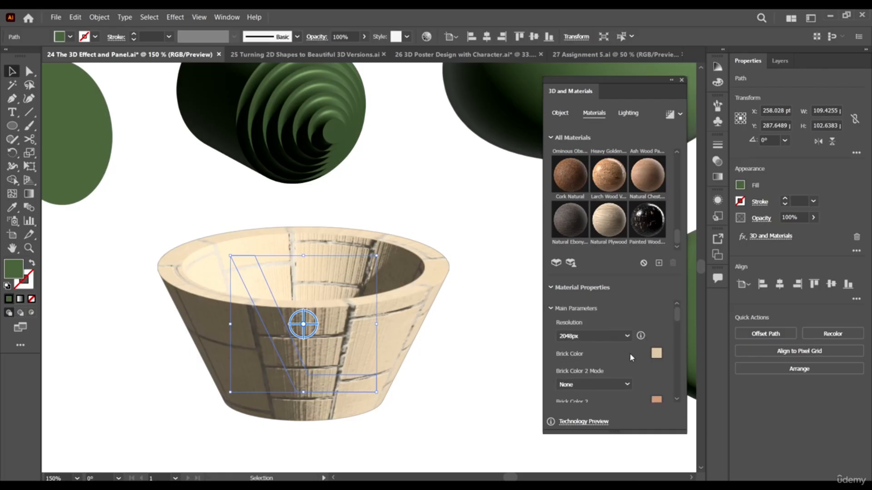
Set the bowl material's brick color to orange E59E20 and its resolution to 1024px.
click(656, 354)
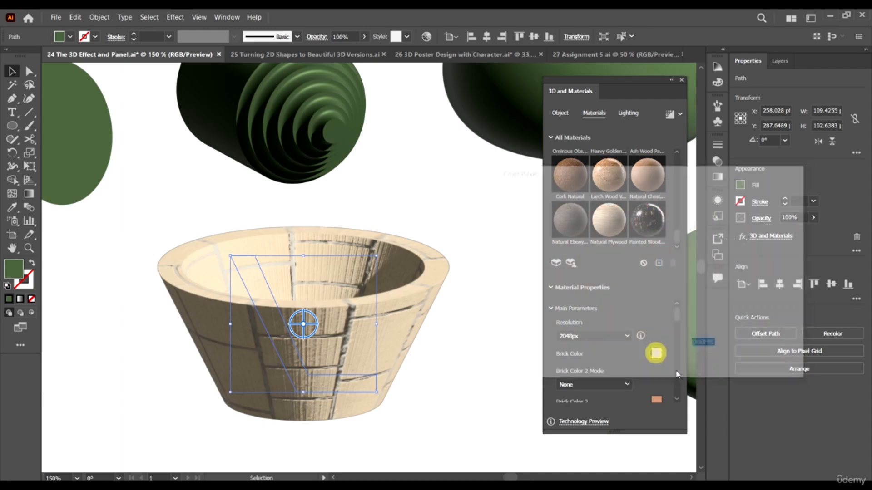
click(631, 240)
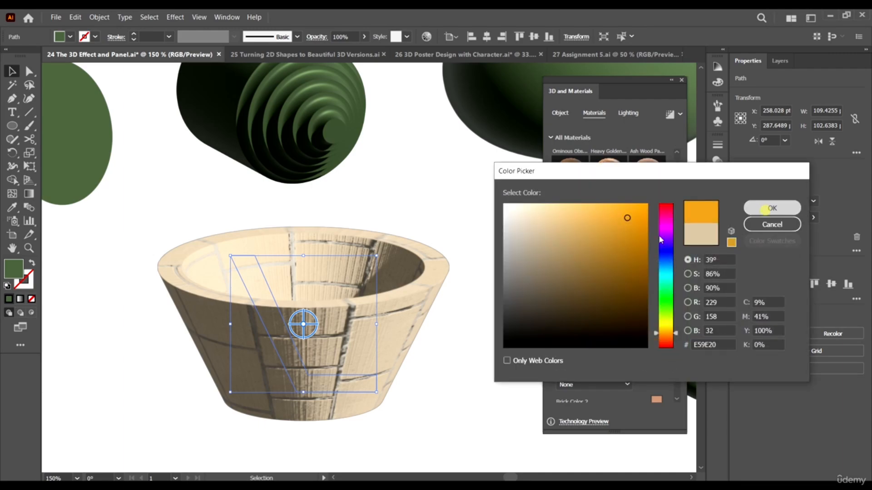
click(772, 224)
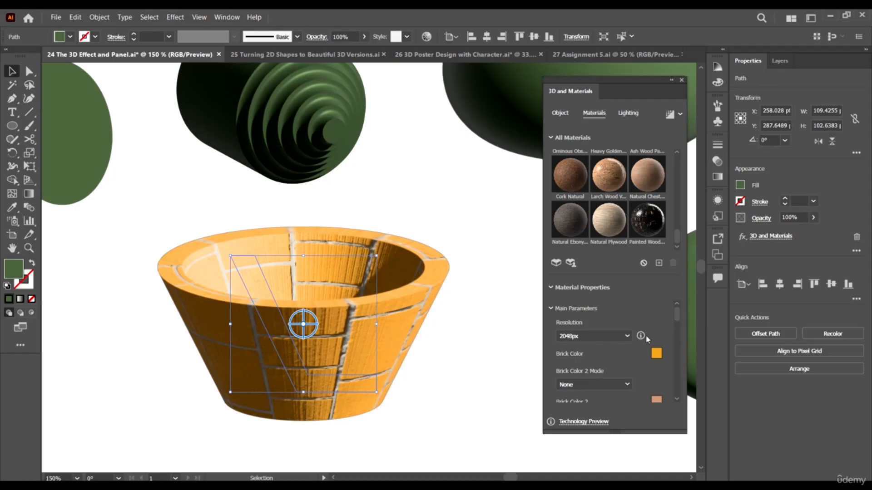
click(594, 335)
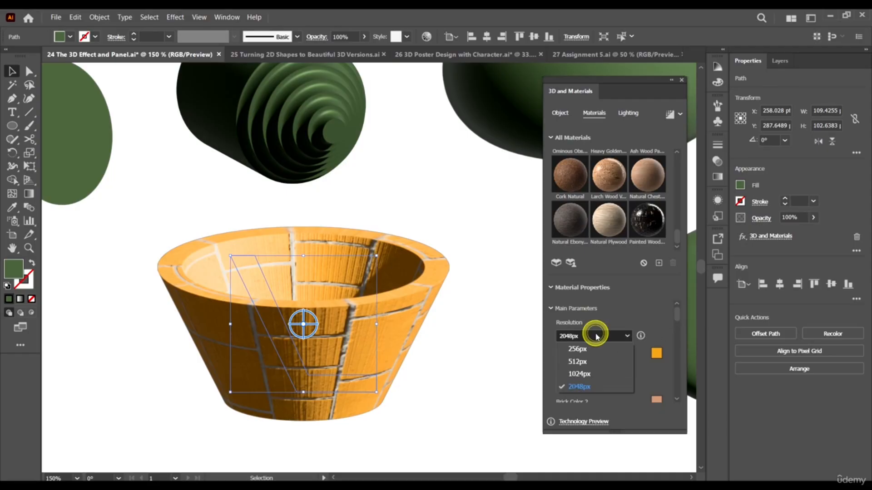
click(587, 373)
Examine the Brick Color 2 Mode options and the brick material's gap, brick type, tile and position parameters.
scroll(674, 311, down, 1)
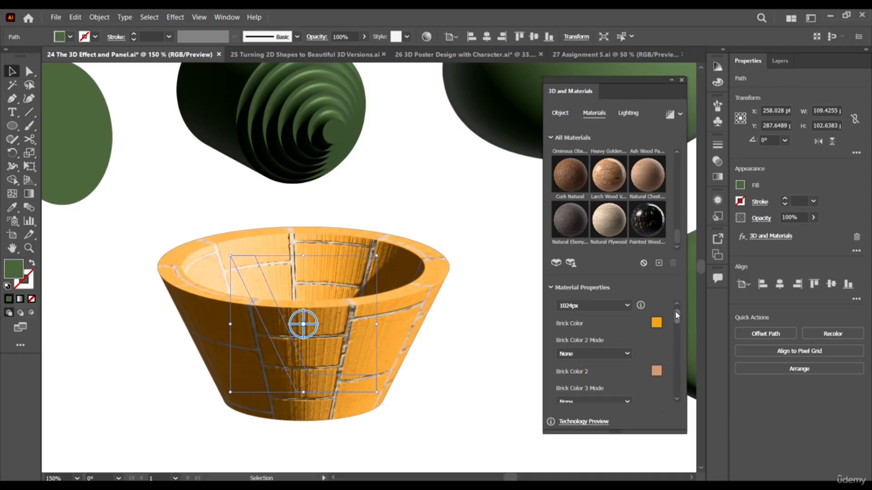
click(606, 354)
click(655, 338)
scroll(626, 363, down, 1)
click(597, 323)
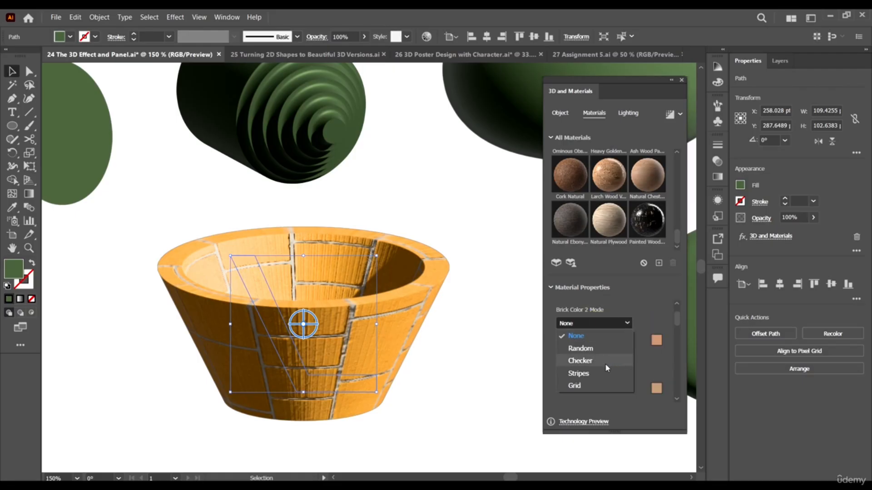
click(659, 312)
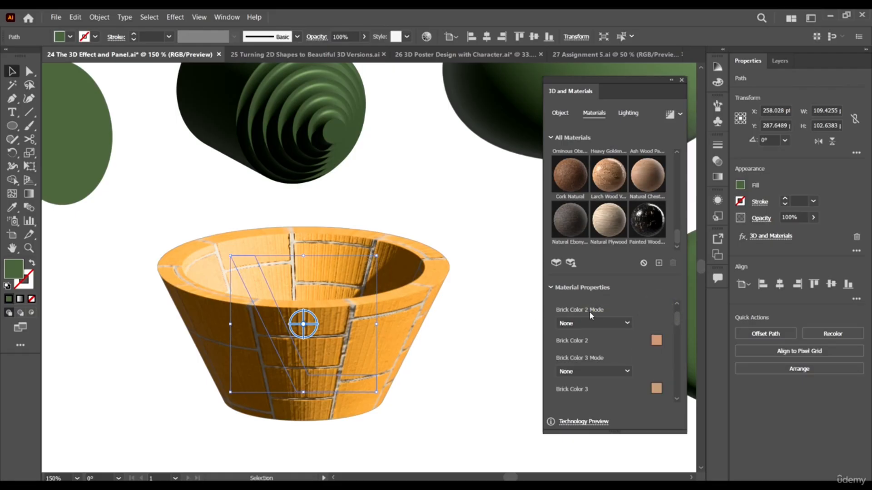
click(588, 326)
click(655, 308)
scroll(614, 341, down, 1)
scroll(585, 385, down, 3)
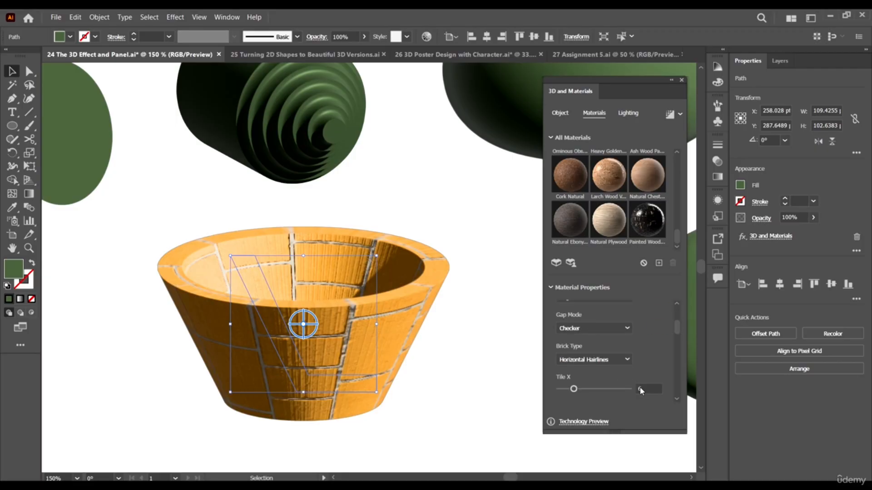
scroll(630, 358, down, 2)
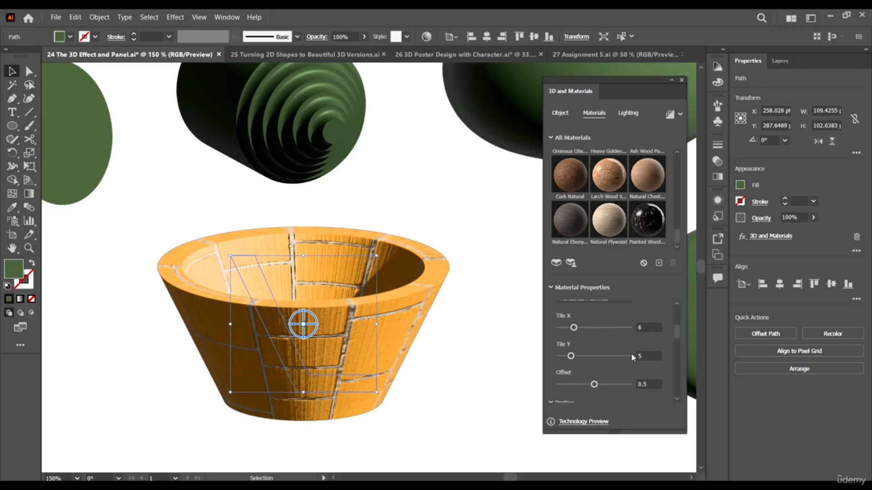
scroll(631, 355, down, 3)
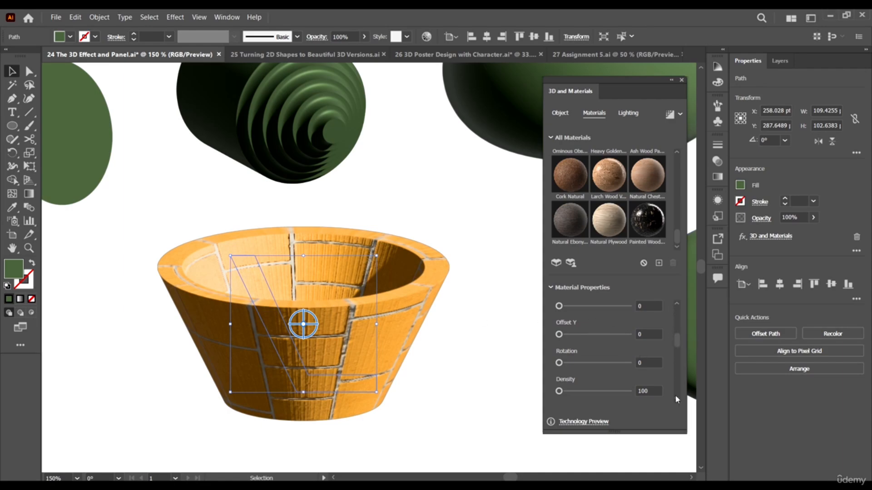
Slightly enlarge the 3D and Materials panel to give the brick material's properties more room.
drag(684, 431, 677, 340)
scroll(680, 356, up, 2)
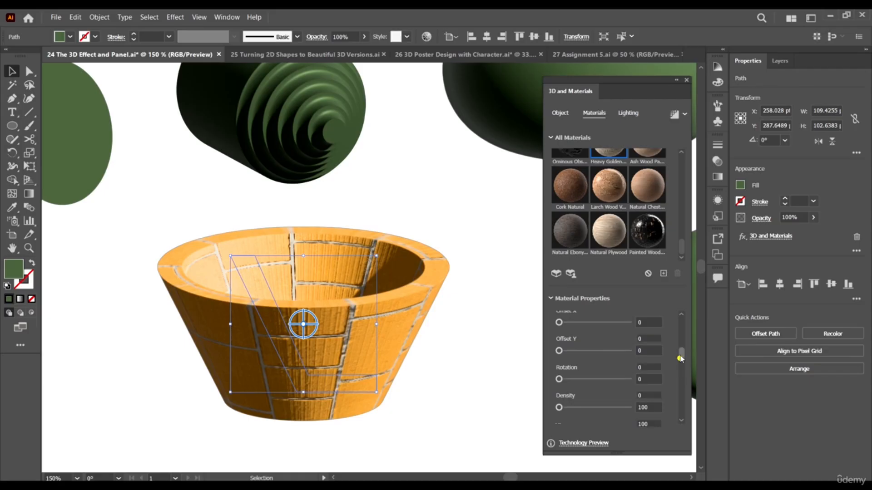
drag(679, 353, 681, 361)
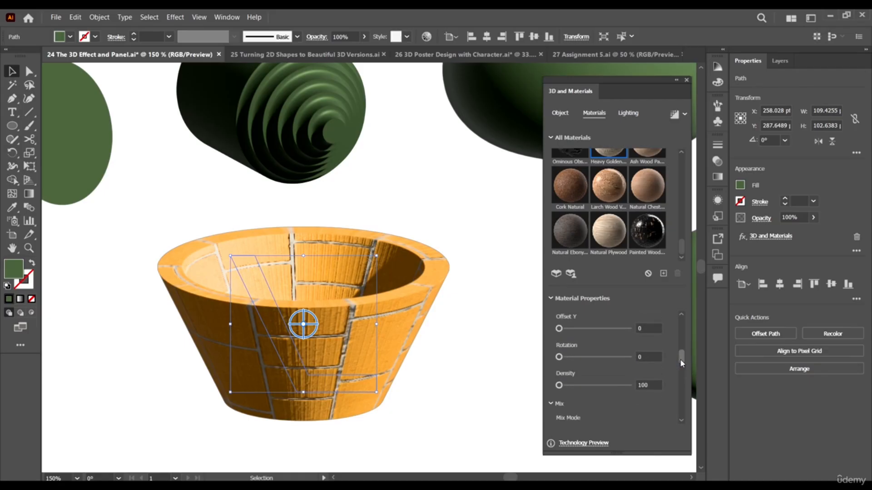
scroll(679, 359, up, 1)
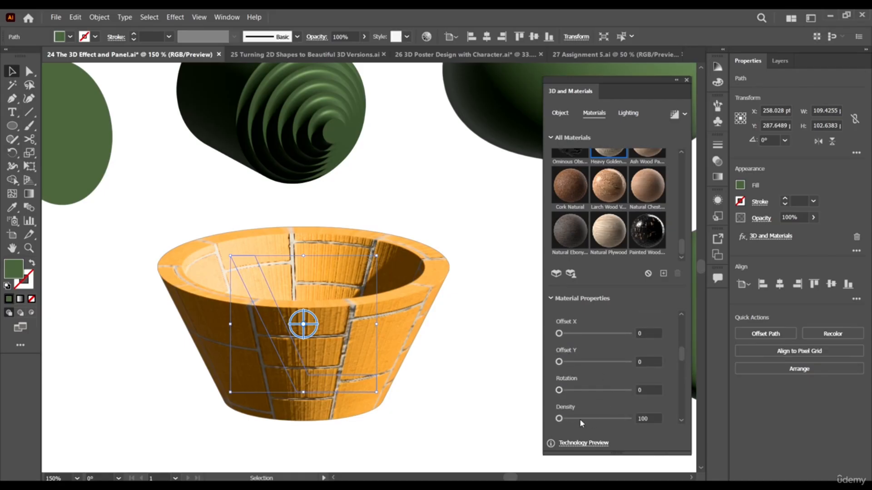
Try a density of 440 for the bowl's brick pattern and settle on 393.
mouse_move(580, 417)
mouse_down()
mouse_move(565, 417)
mouse_move(593, 417)
mouse_move(583, 422)
mouse_up()
scroll(611, 386, down, 3)
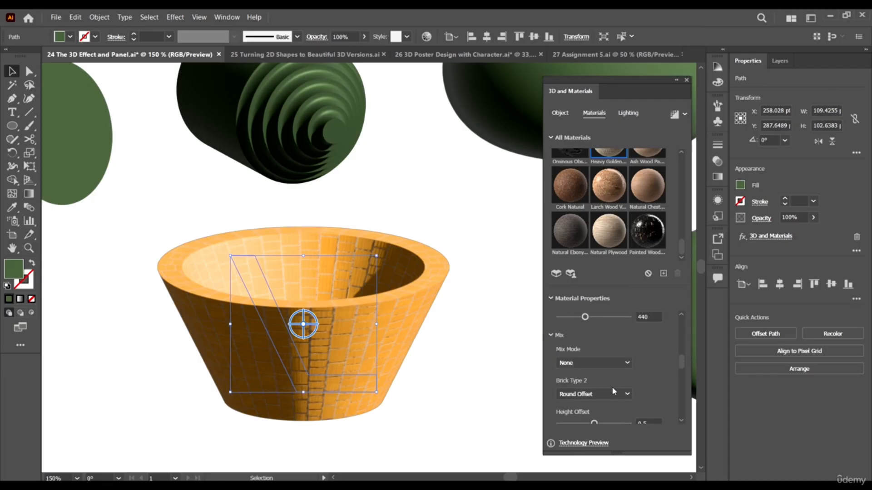
scroll(634, 388, up, 2)
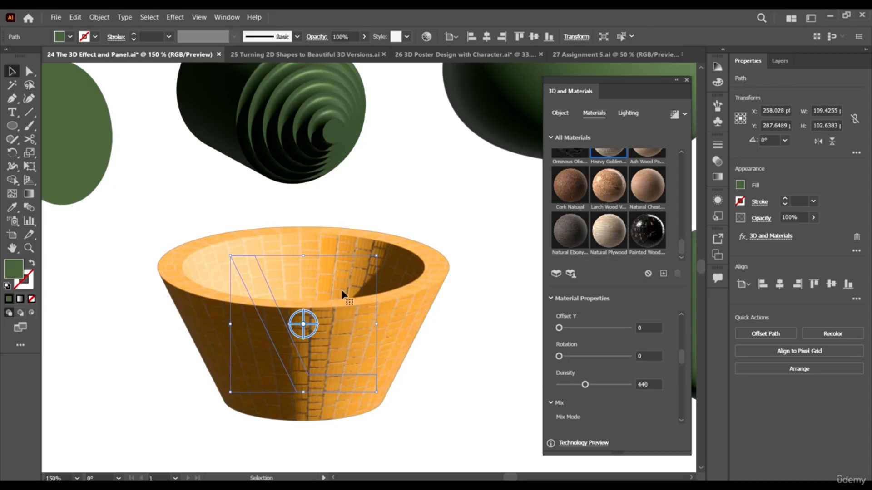
scroll(611, 390, down, 3)
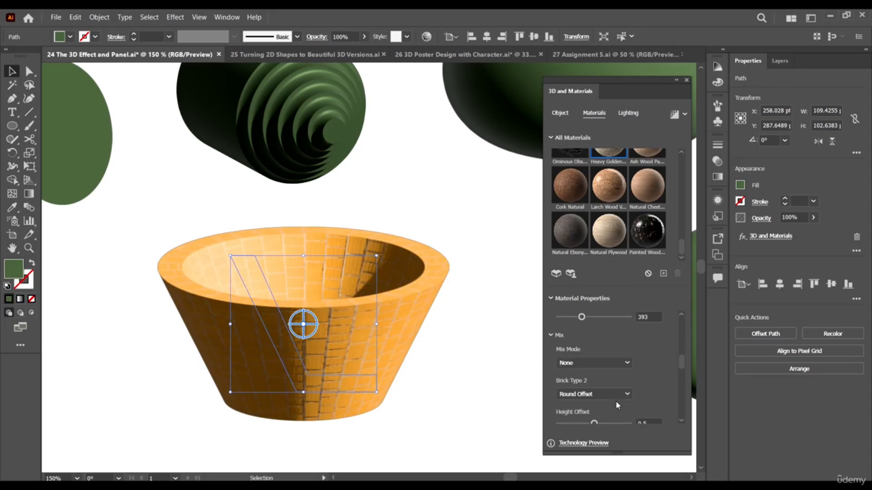
Examine the brick material's Mix Mode options and its cement parameters.
click(592, 361)
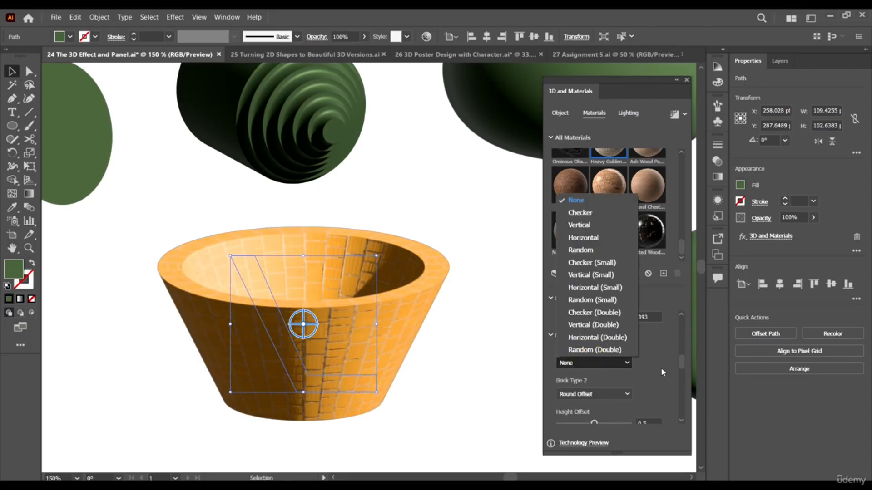
click(659, 363)
click(606, 366)
click(655, 383)
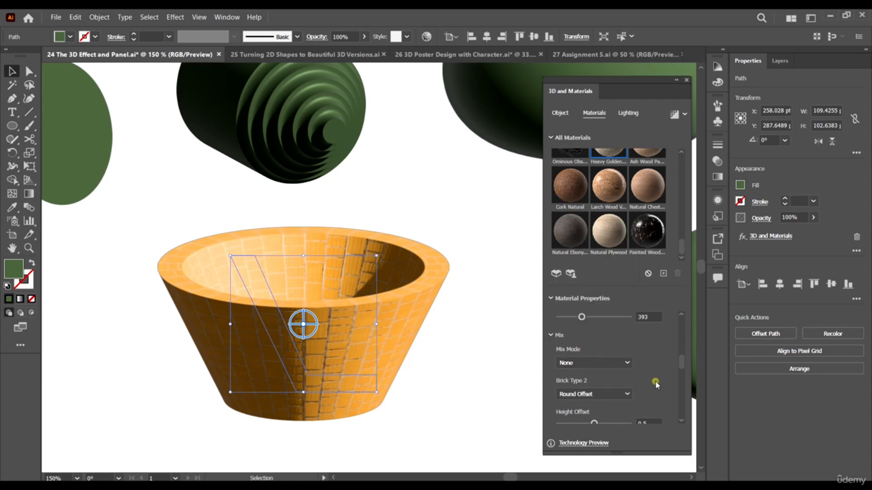
scroll(659, 383, down, 3)
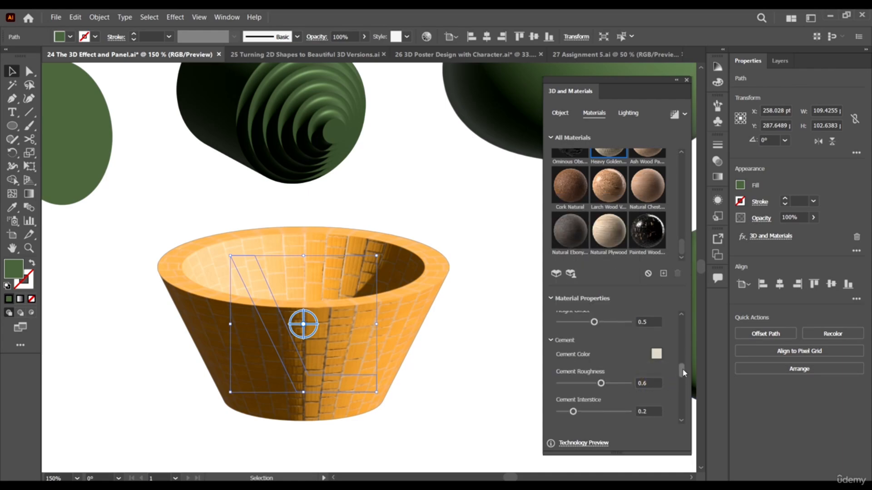
Replace the bowl's brick material with the Default base material.
scroll(681, 370, up, 6)
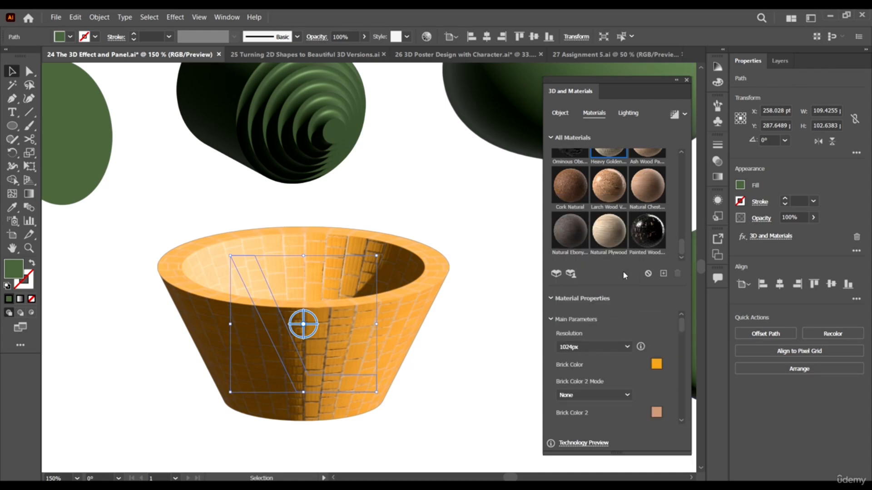
scroll(658, 182, up, 10)
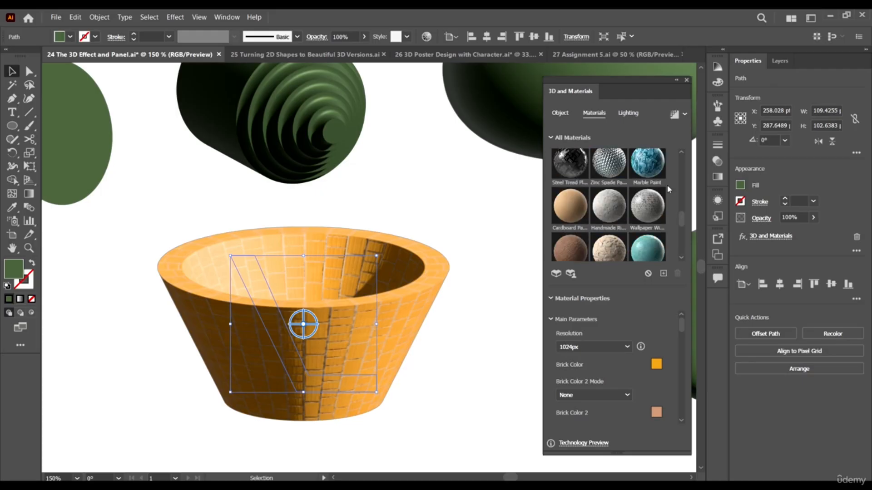
click(573, 178)
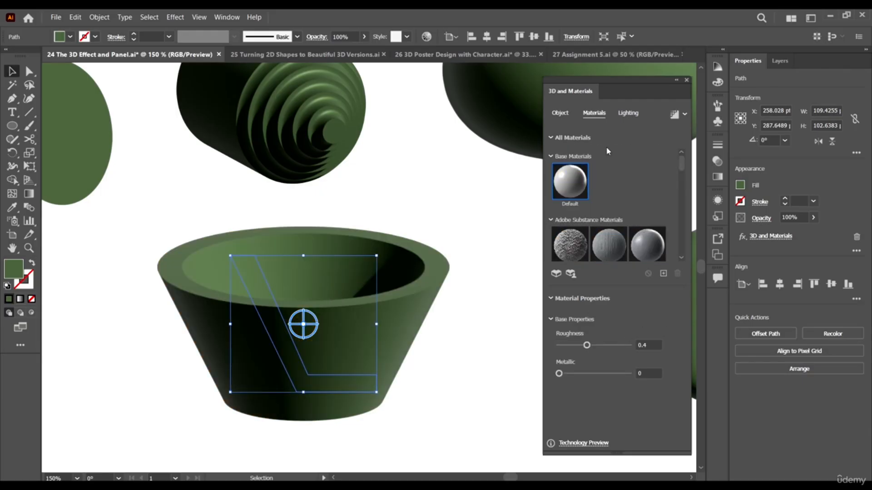
scroll(272, 257, down, 3)
scroll(305, 266, up, 2)
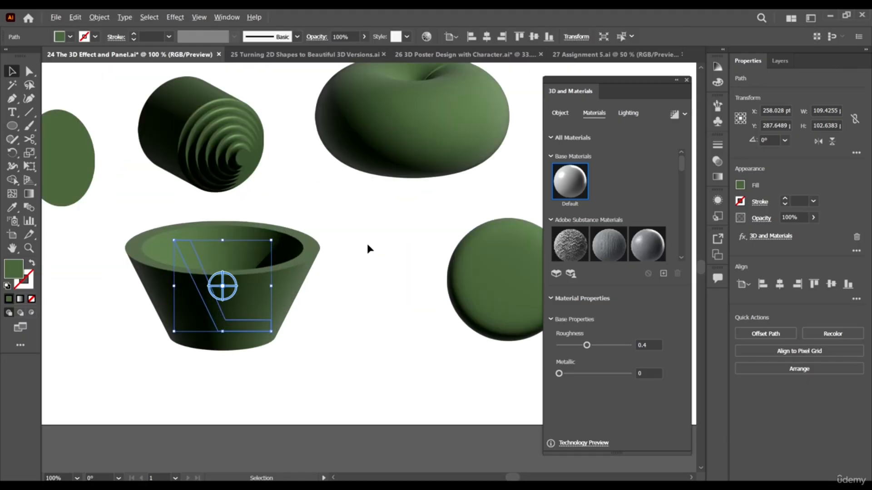
Try the Diffuse and Top Left lighting presets on the bowl and settle on the Right preset.
click(629, 113)
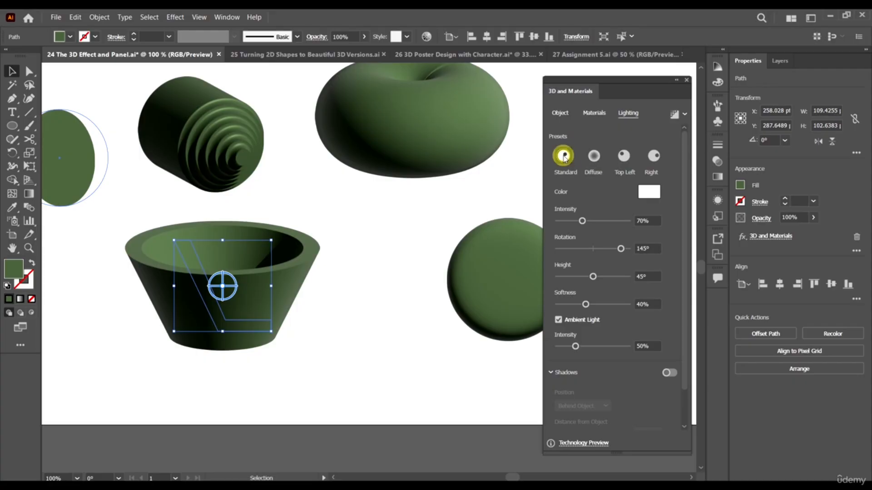
click(594, 155)
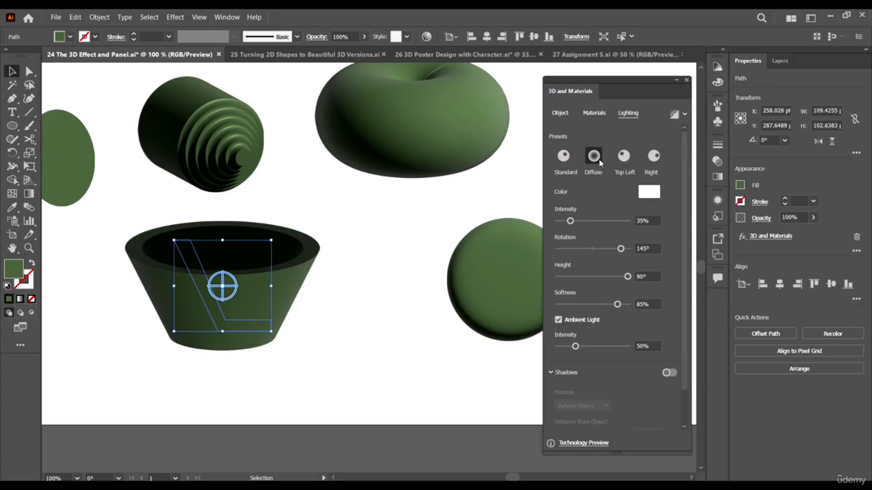
click(623, 157)
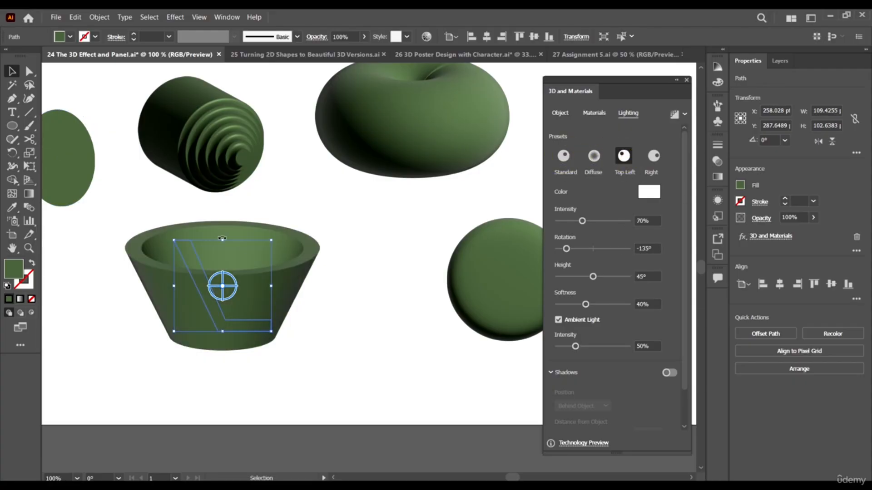
click(653, 155)
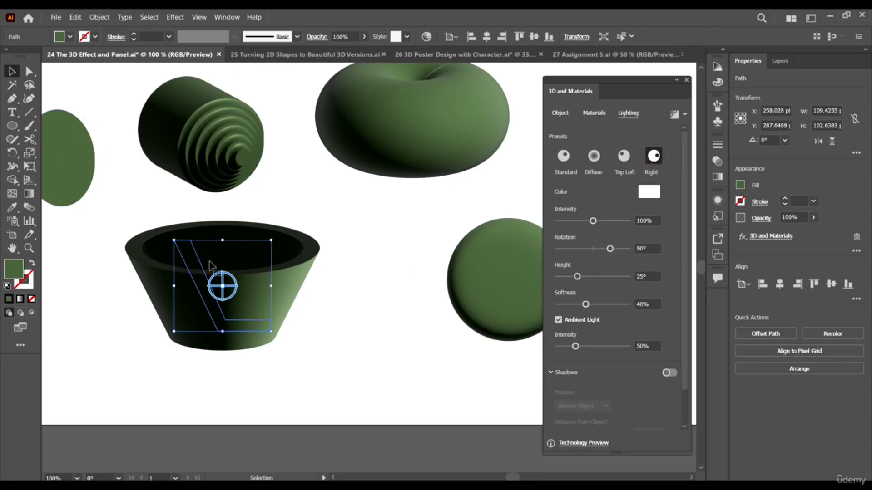
Change the bowl's light color from white to a light orange.
scroll(211, 272, up, 4)
scroll(214, 297, left, 4)
scroll(389, 293, down, 3)
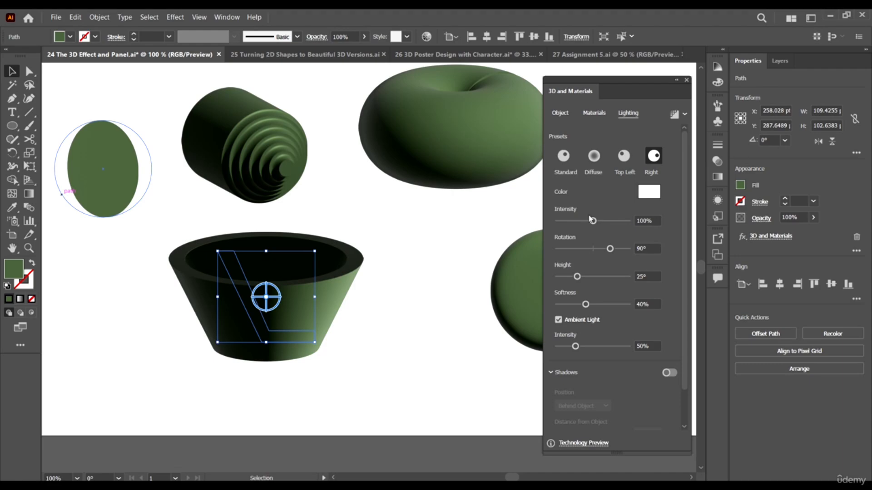
click(651, 192)
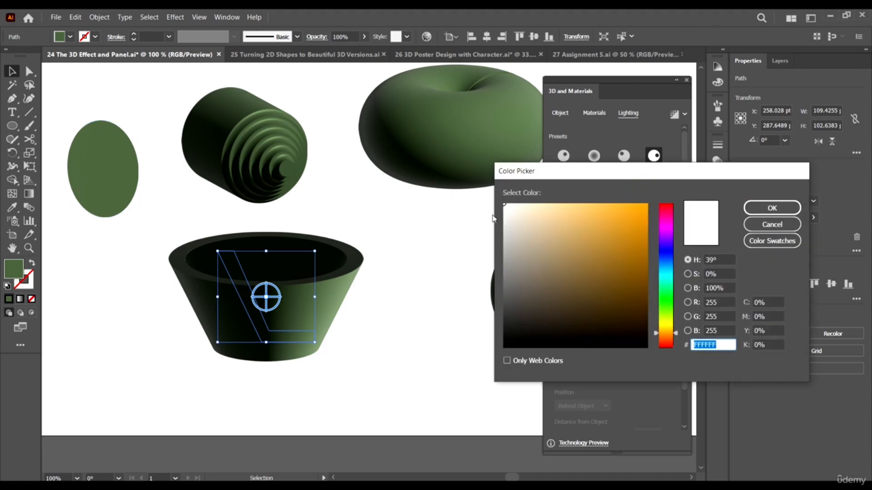
click(585, 204)
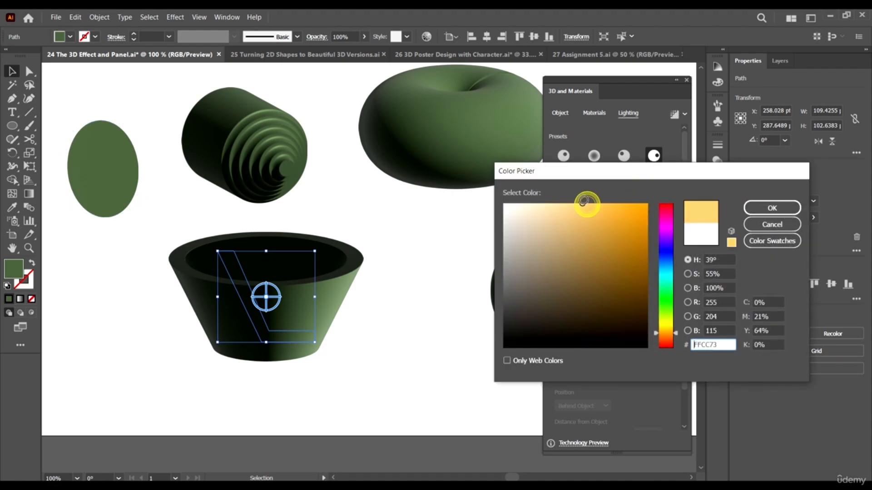
drag(676, 334, 676, 339)
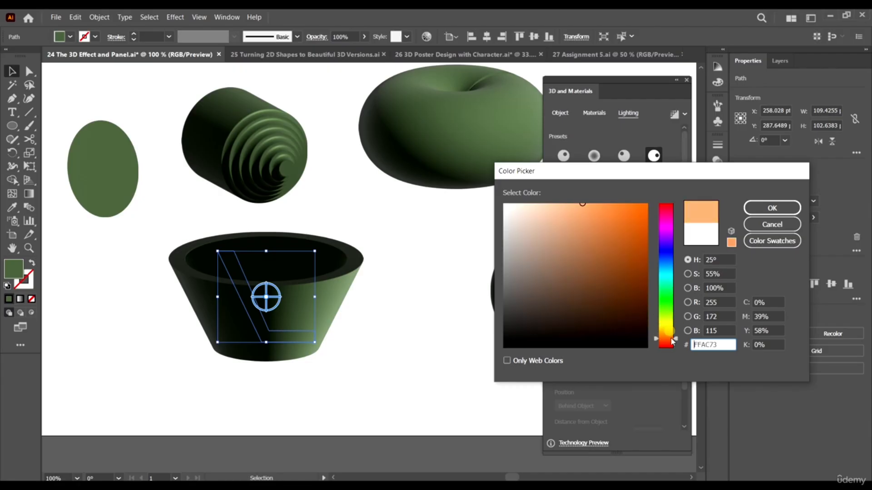
drag(589, 220, 567, 188)
click(772, 208)
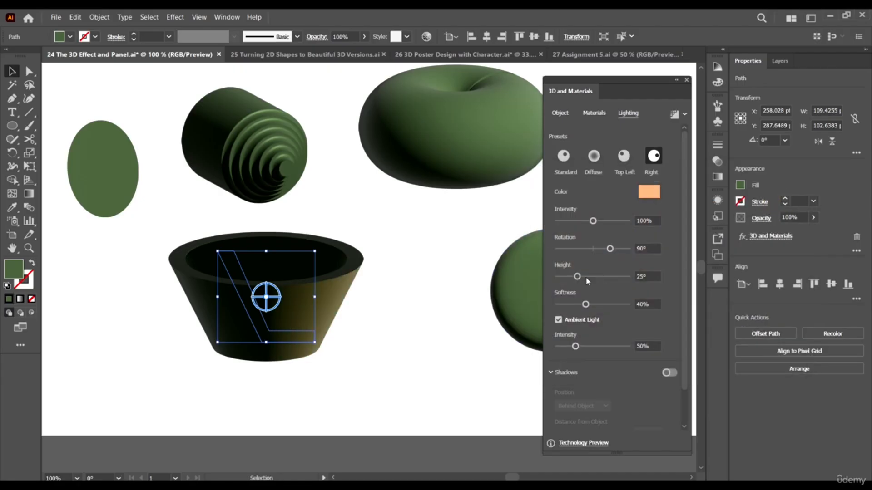
Set the bowl's light to 145% intensity, 122° rotation, 66° height and 66% softness.
click(608, 220)
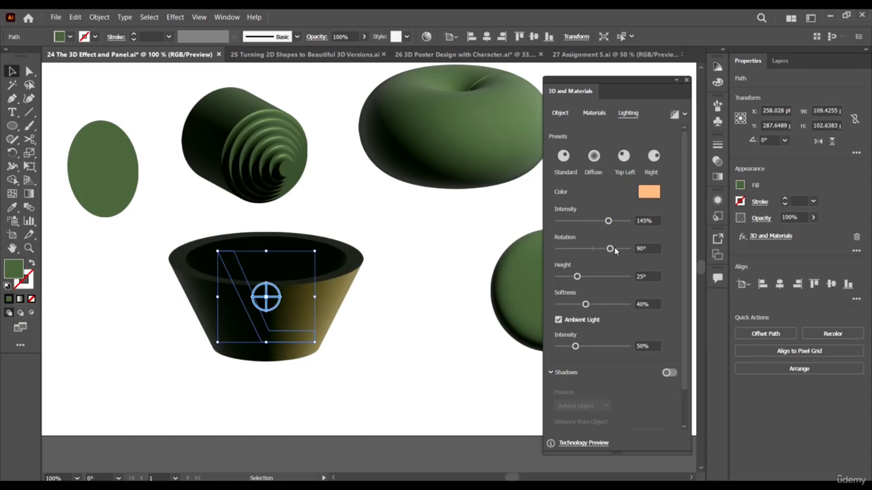
drag(614, 249, 616, 250)
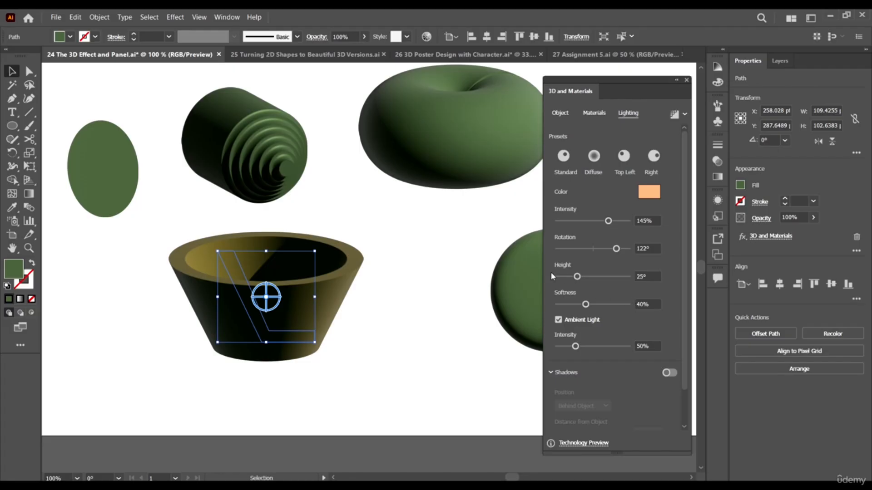
click(599, 277)
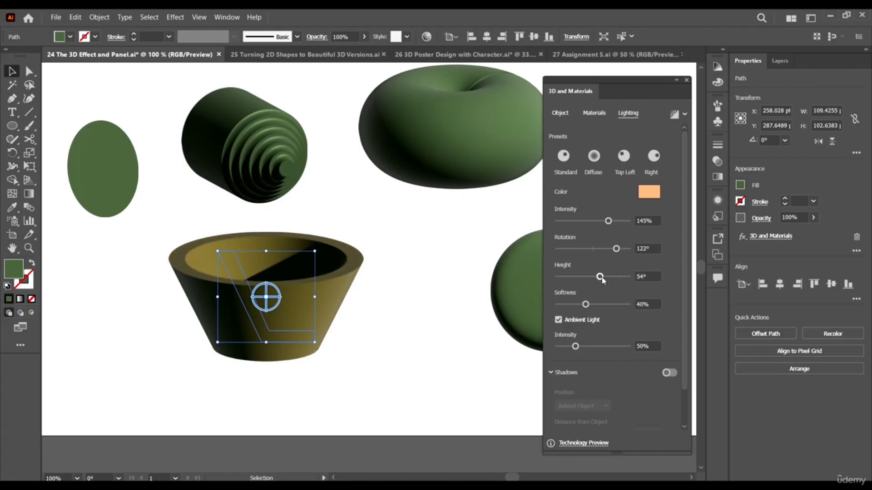
mouse_move(602, 277)
mouse_down()
mouse_move(548, 277)
mouse_move(647, 284)
mouse_move(609, 281)
mouse_up()
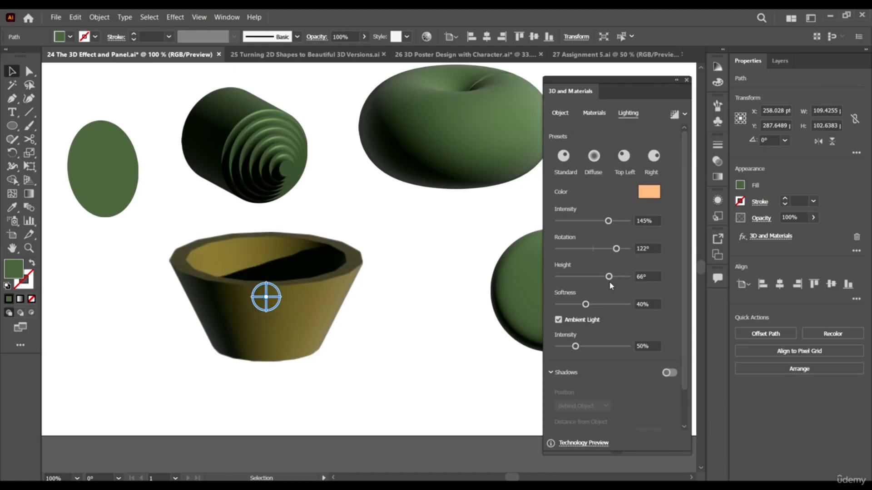
click(604, 305)
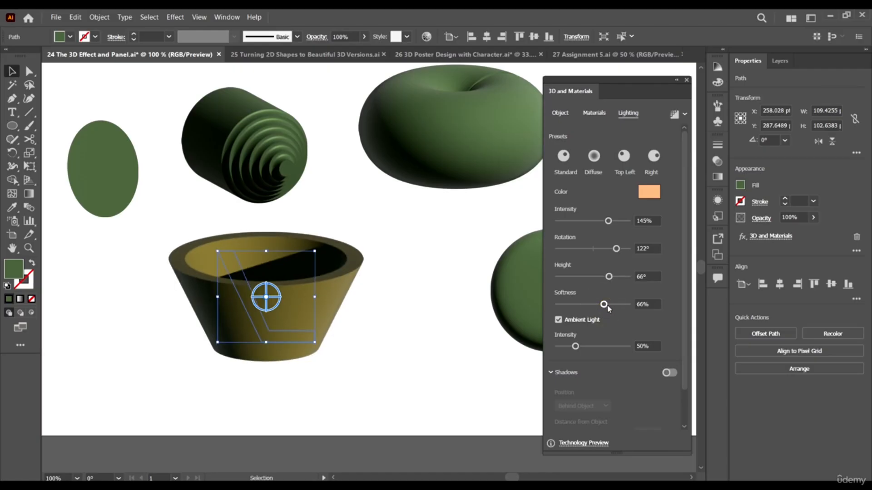
Compare the bowl with and without ambient light, keep it enabled and set its intensity to 87%.
click(559, 320)
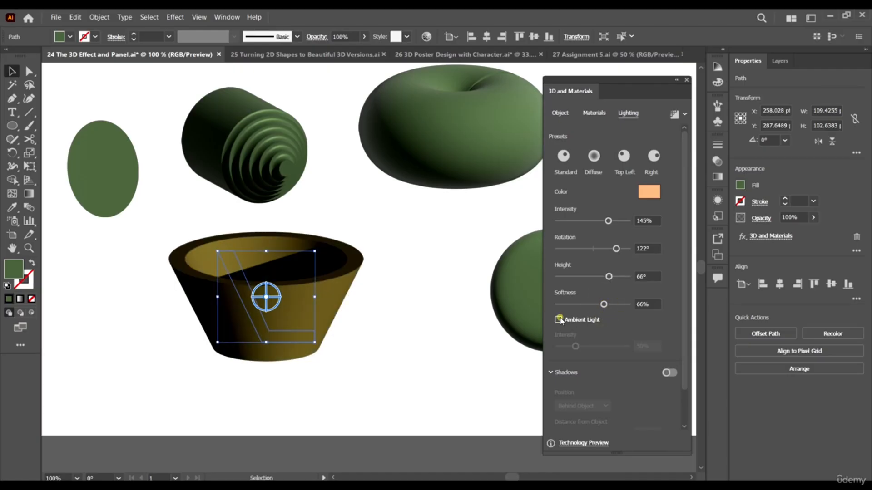
click(558, 320)
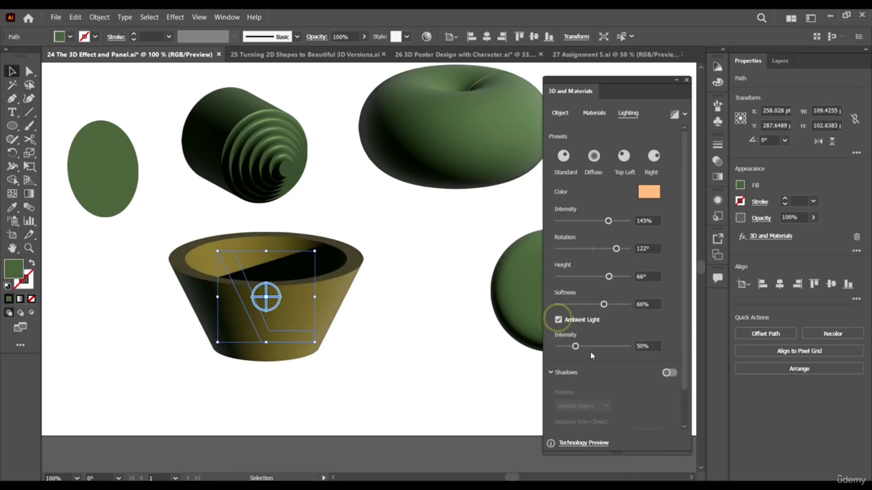
click(559, 320)
click(559, 319)
click(590, 346)
drag(590, 347, 588, 347)
Try turning the bowl's shadows on and switch them off again.
scroll(677, 317, down, 2)
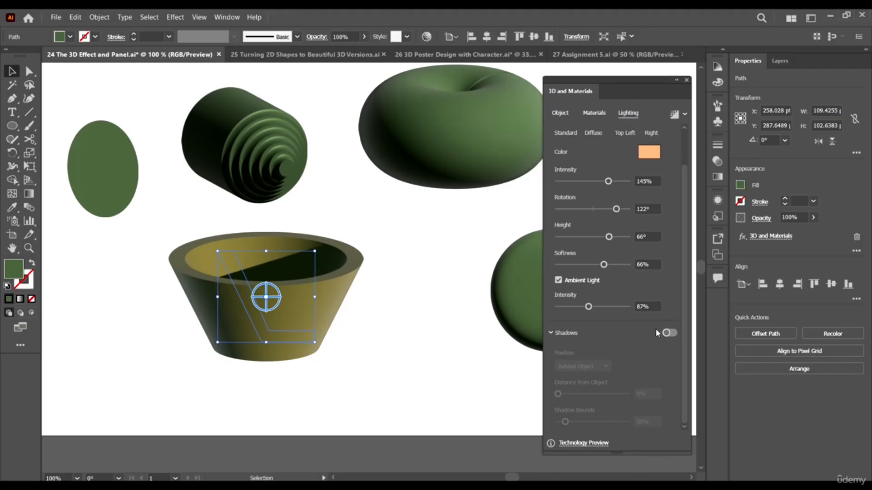
click(669, 332)
click(664, 335)
scroll(666, 229, up, 2)
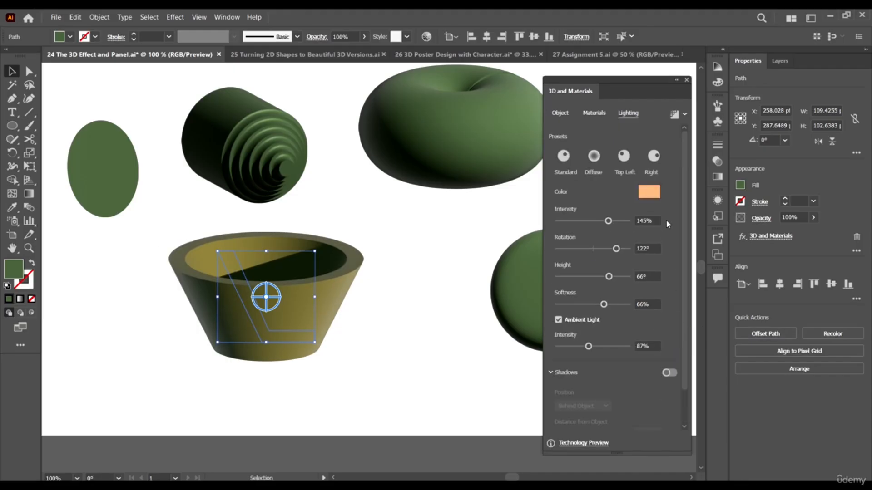
Enable ray tracing for the bowl, try the quality levels and render it at Medium quality with noise reduction.
click(685, 115)
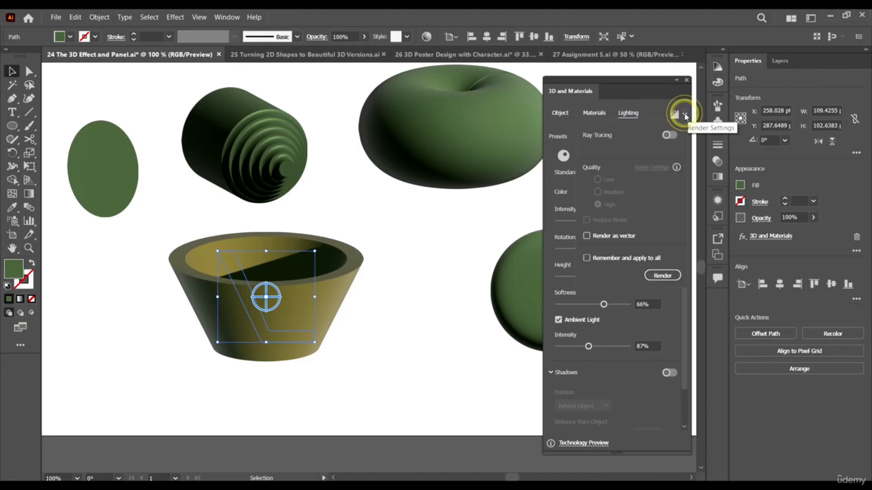
click(669, 135)
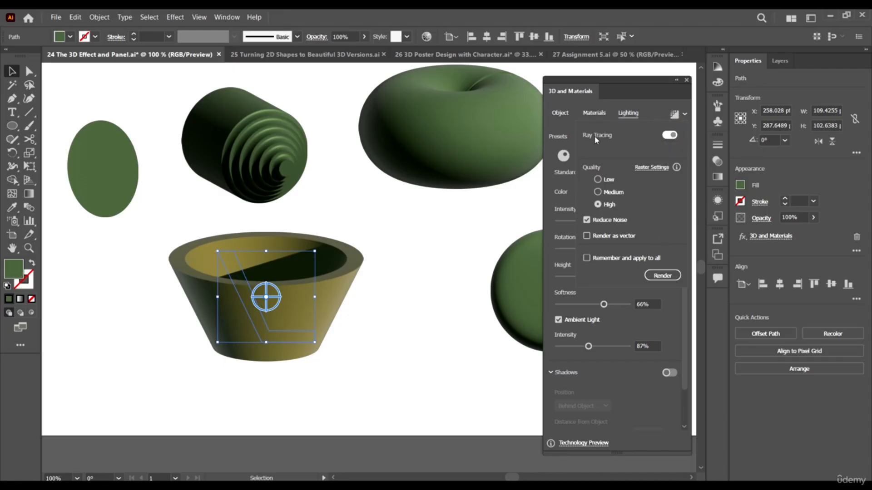
click(607, 180)
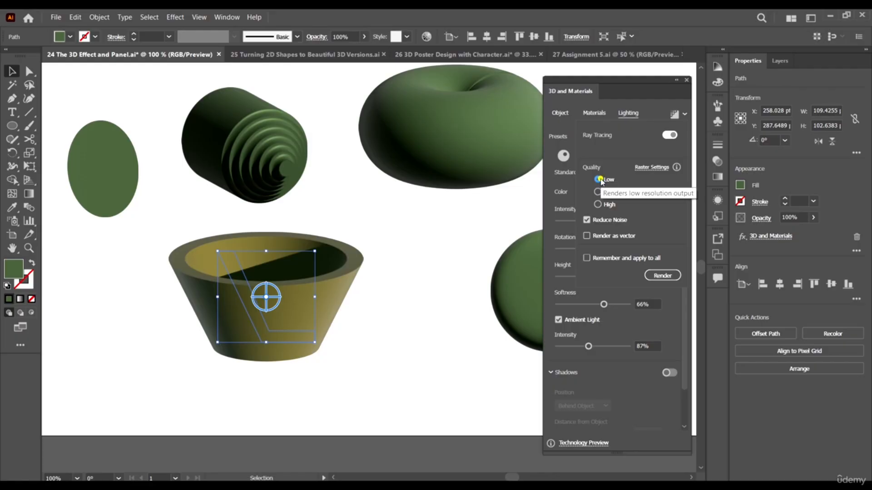
click(599, 192)
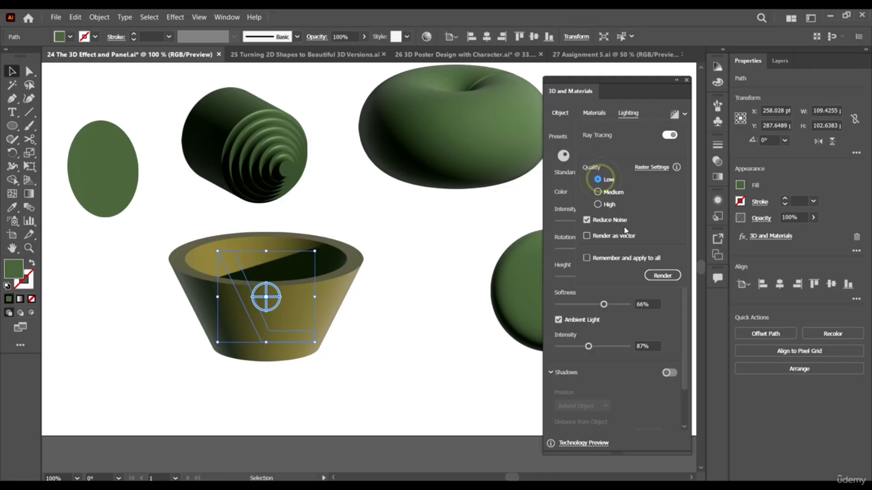
click(598, 204)
click(598, 192)
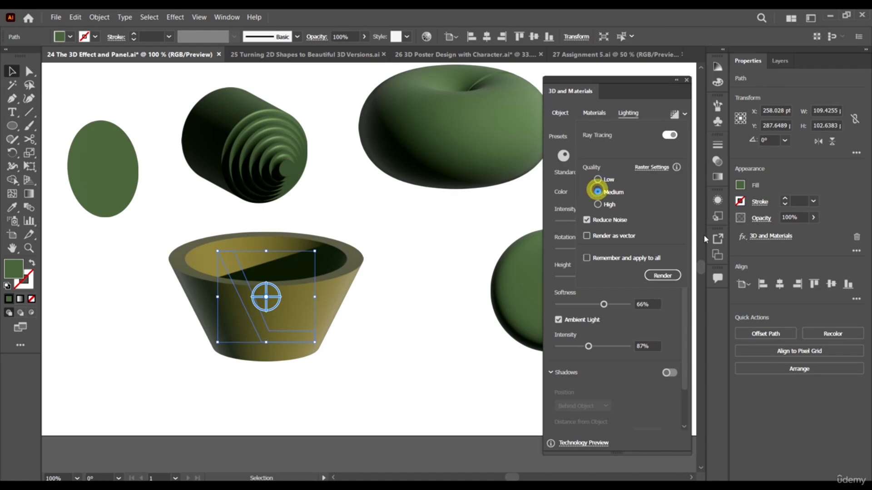
click(668, 275)
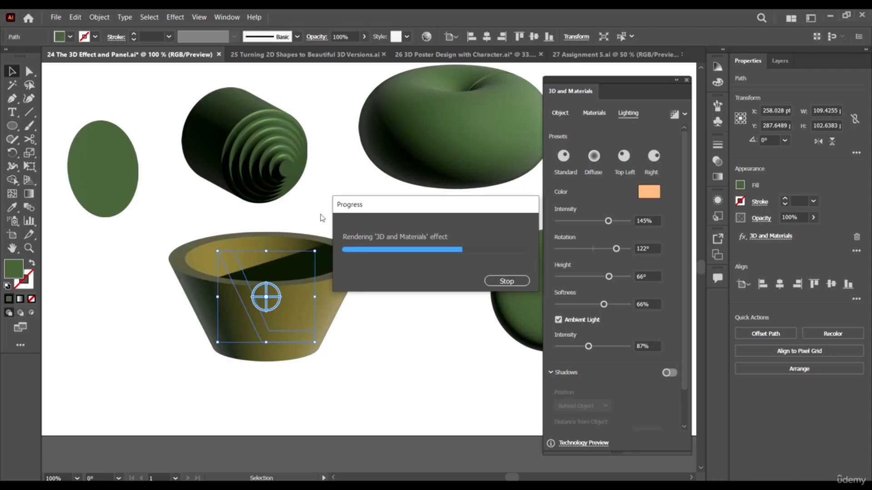
Examine the ray-traced bowl's inner surface up close and compare its shading with the stepped cylinder.
click(349, 340)
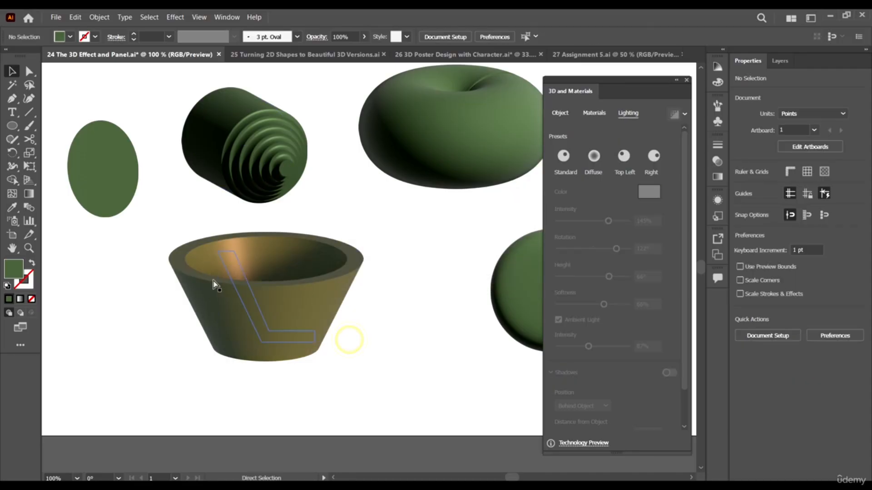
scroll(213, 284, left, 1)
scroll(245, 279, up, 4)
scroll(198, 262, down, 4)
scroll(241, 261, up, 3)
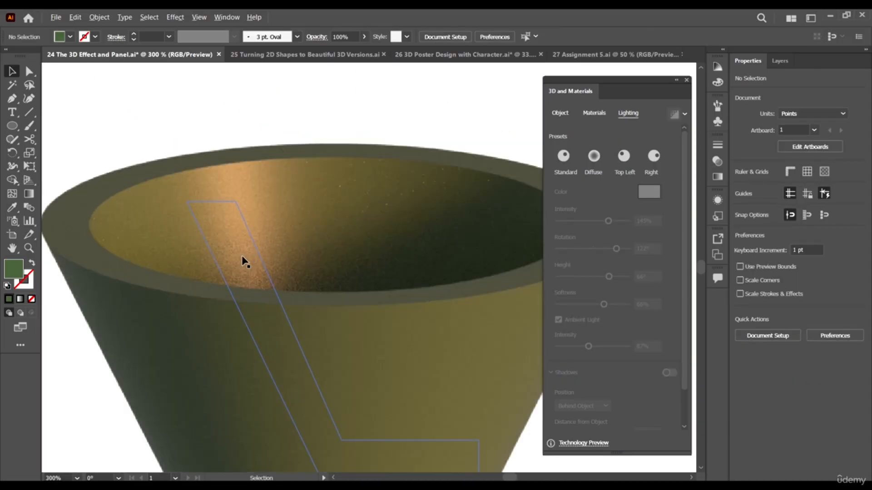
scroll(242, 261, down, 4)
click(296, 272)
scroll(297, 273, up, 2)
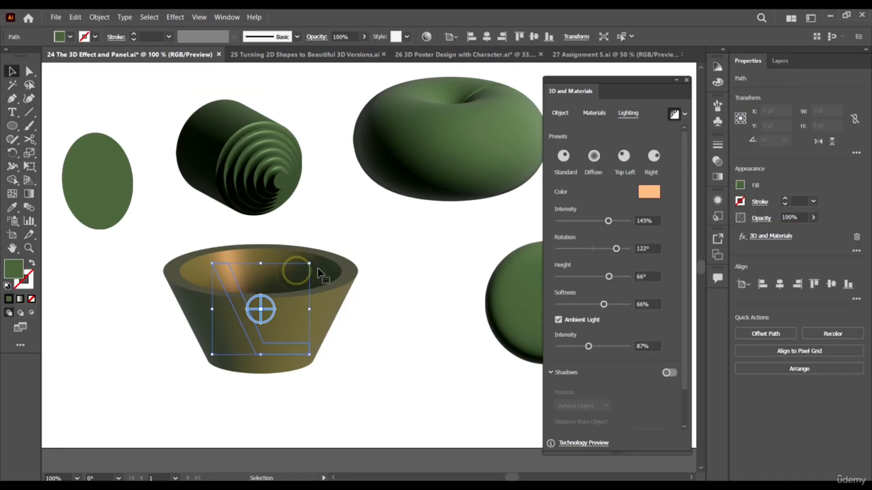
scroll(233, 220, up, 10)
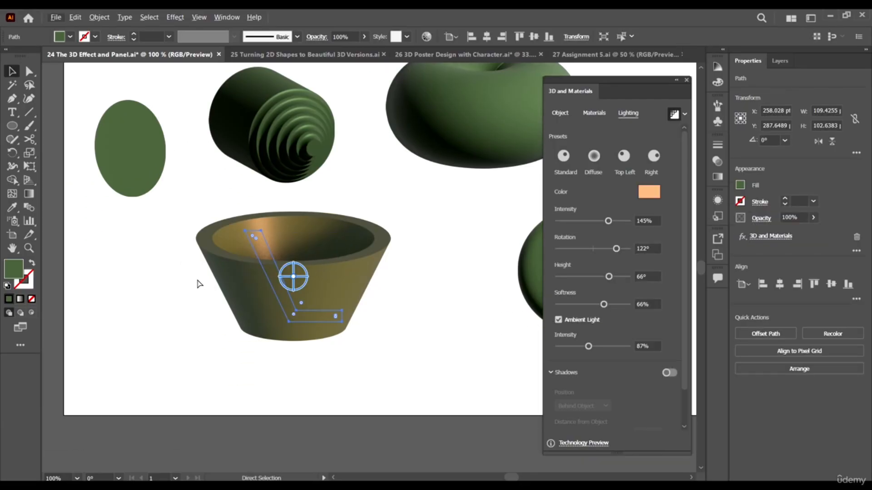
scroll(236, 218, down, 10)
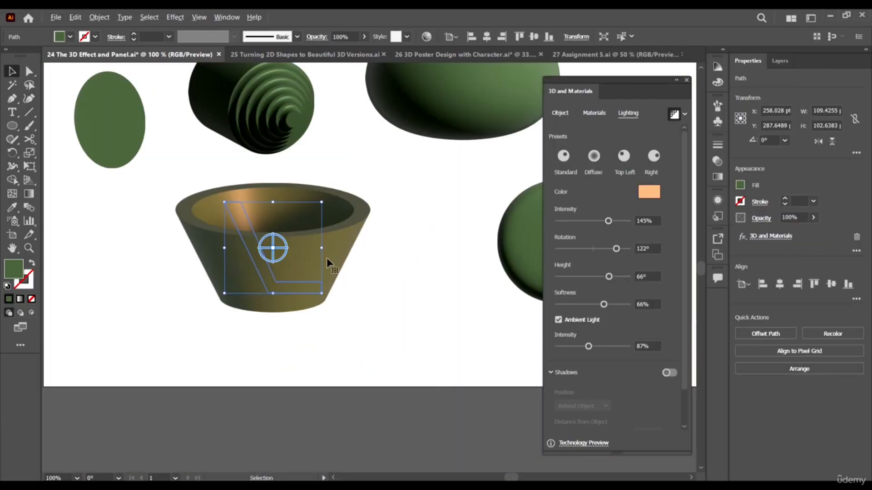
scroll(326, 257, up, 2)
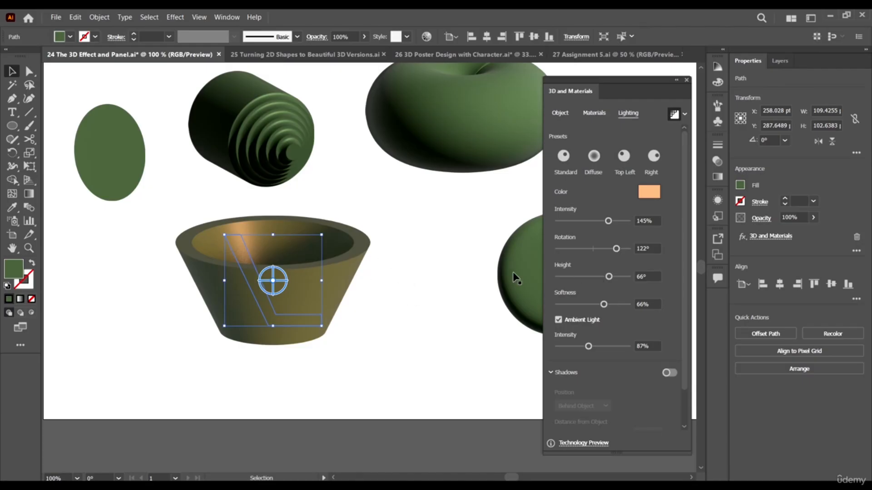
scroll(400, 303, up, 3)
scroll(282, 194, up, 3)
scroll(347, 296, down, 4)
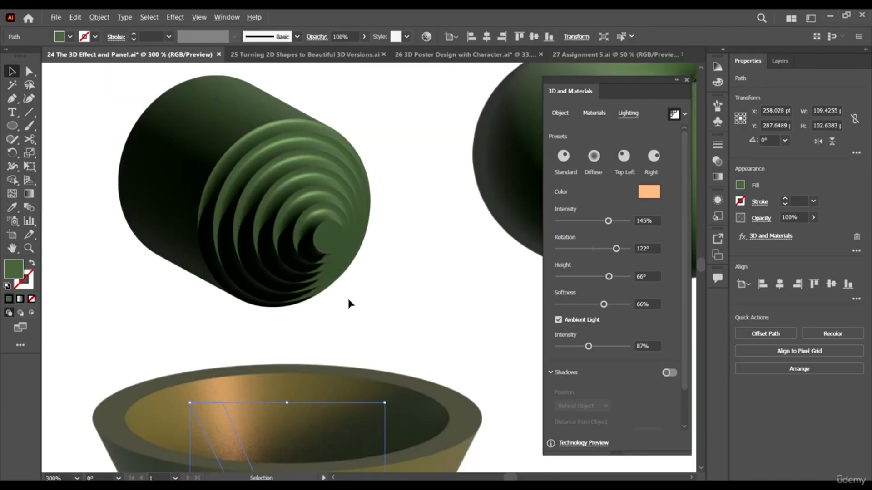
scroll(358, 237, down, 3)
scroll(409, 212, left, 3)
scroll(364, 211, right, 4)
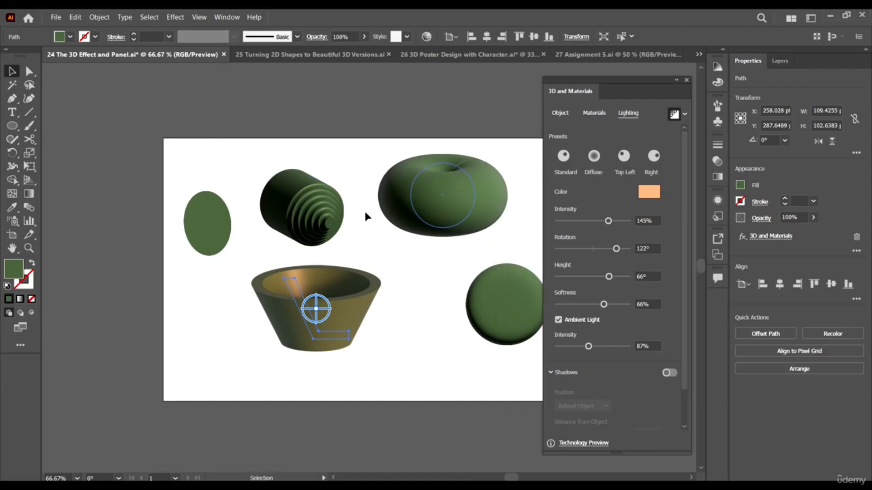
Select the stepped cylinder and render it with ray tracing.
scroll(381, 196, up, 3)
click(165, 230)
scroll(174, 198, left, 2)
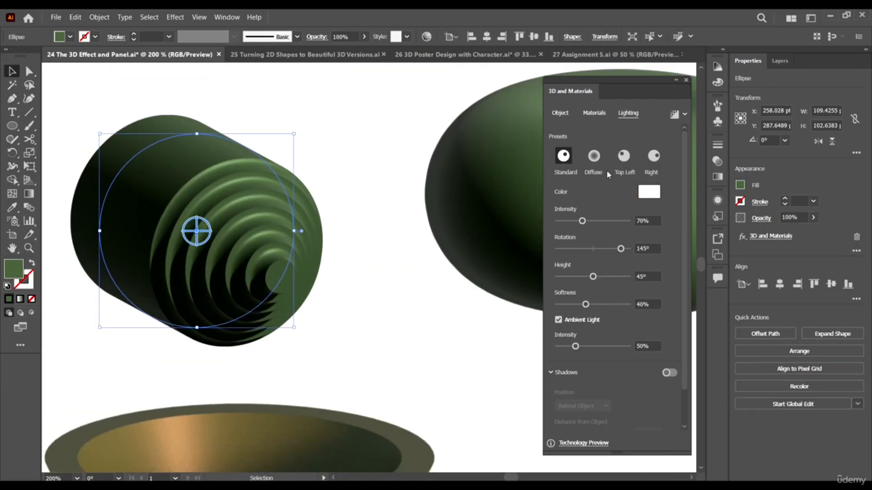
click(674, 114)
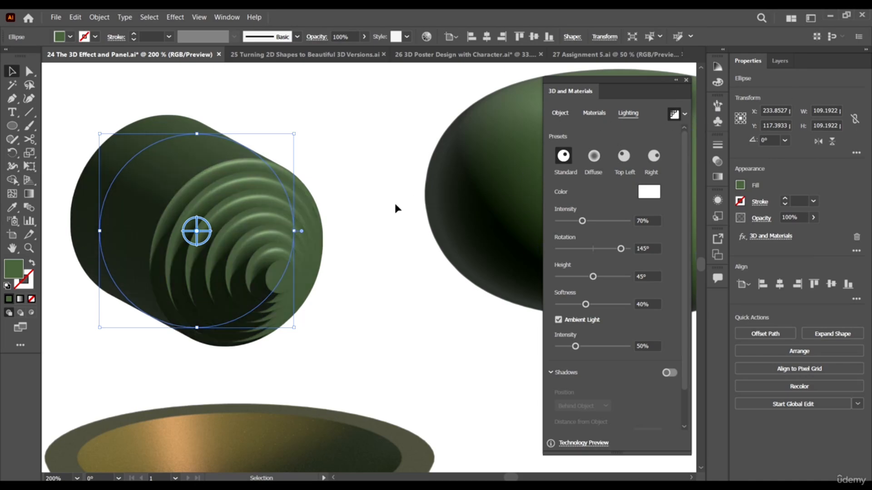
click(684, 114)
click(684, 114)
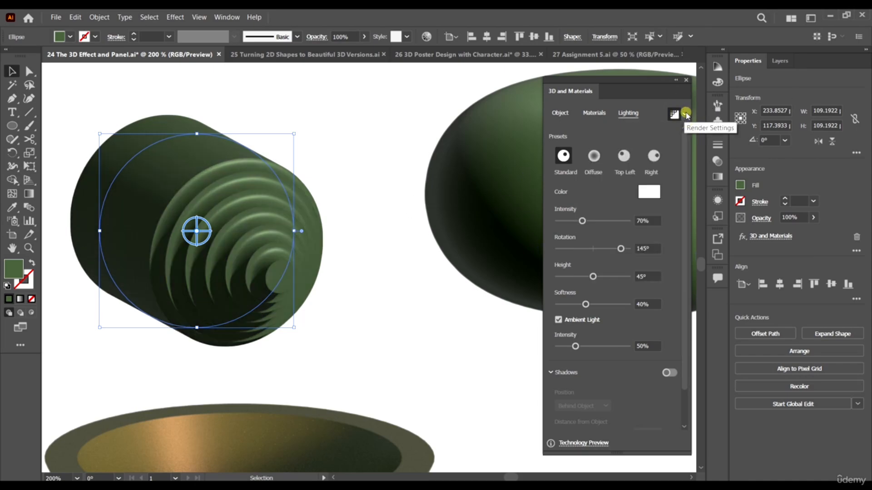
Inspect the stepped cylinder's ray-traced ridges up close and render it again at High quality.
scroll(206, 232, up, 5)
scroll(218, 230, down, 8)
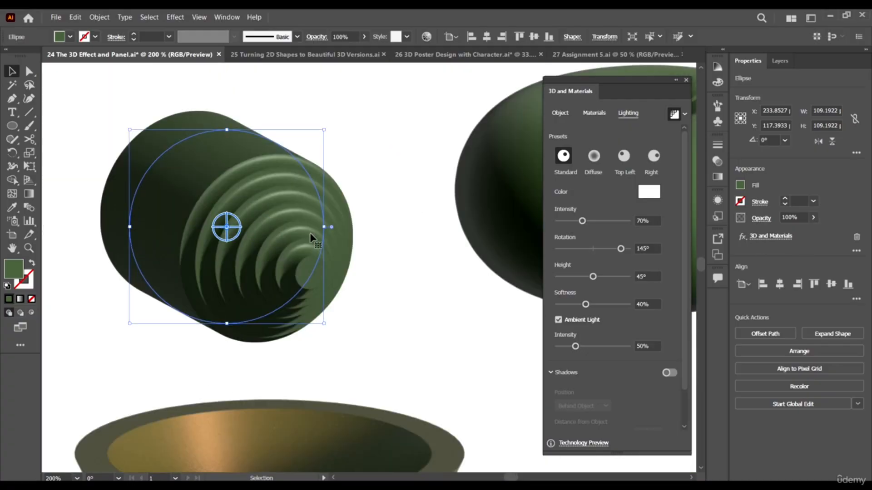
scroll(273, 231, up, 4)
scroll(227, 224, up, 2)
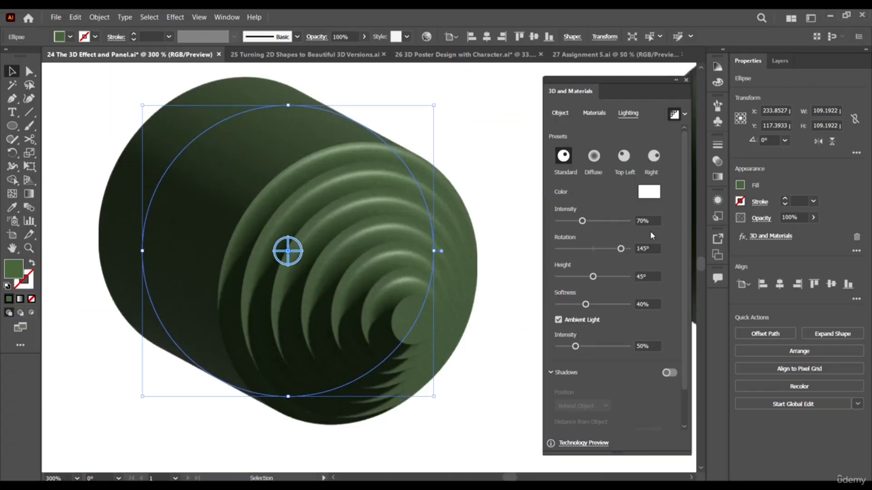
click(685, 114)
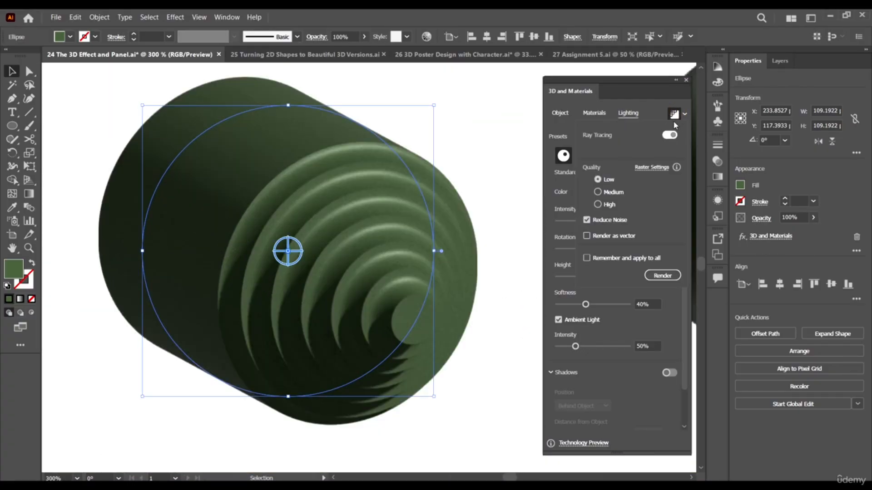
click(599, 205)
click(597, 205)
click(667, 276)
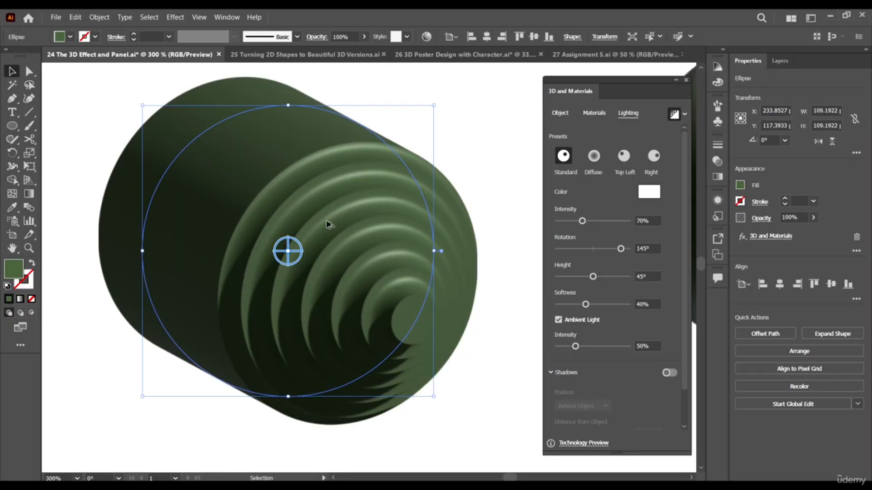
Examine the ray-traced shading on the stepped cylinder's ridges and the bowl's inner surface up close.
scroll(329, 225, down, 4)
scroll(329, 225, up, 3)
scroll(299, 185, up, 3)
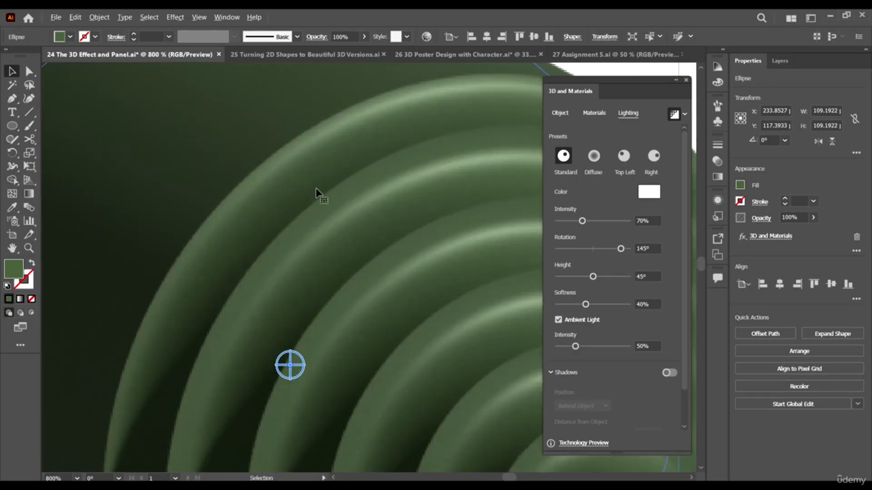
scroll(317, 195, down, 3)
scroll(302, 222, down, 3)
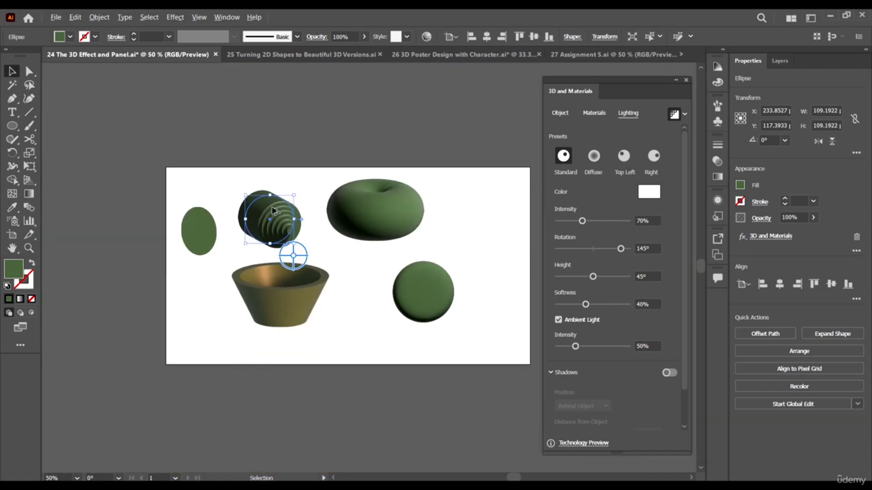
scroll(300, 243, up, 3)
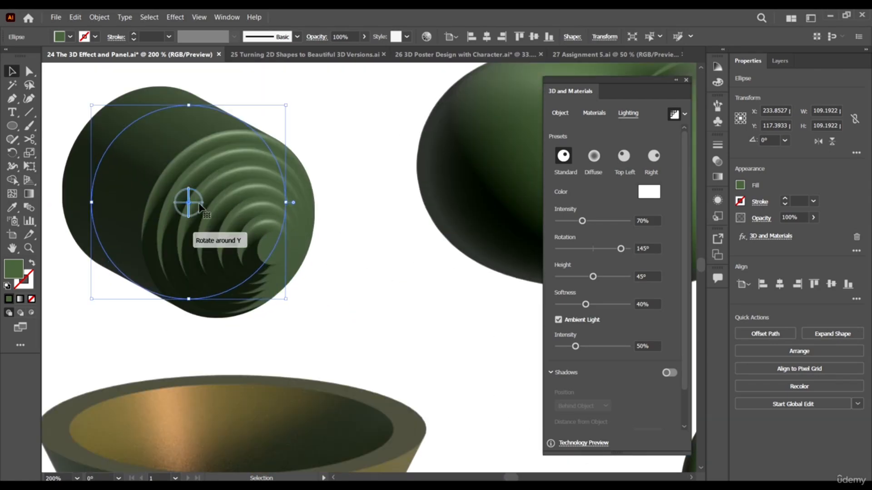
scroll(323, 183, down, 3)
scroll(298, 286, up, 4)
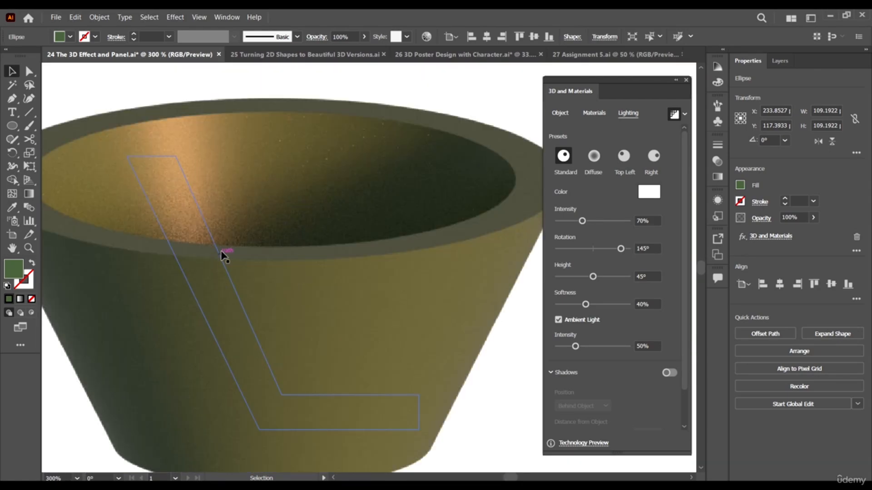
scroll(224, 253, down, 4)
scroll(345, 268, up, 2)
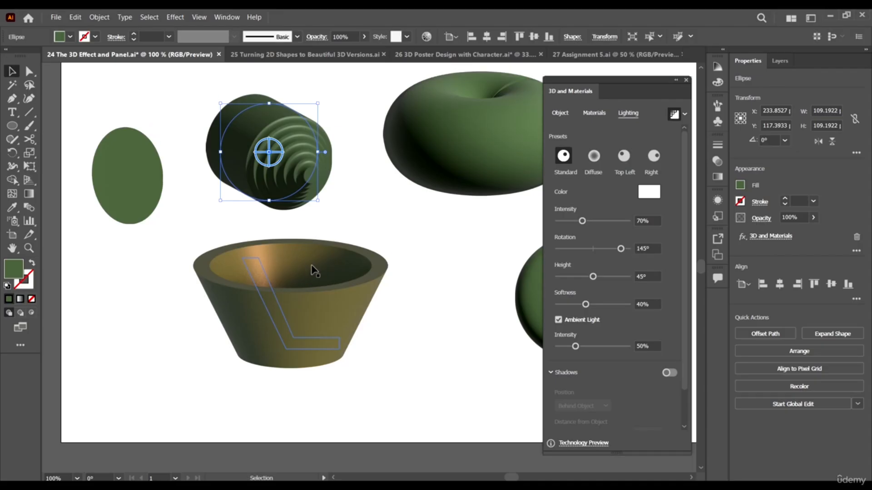
scroll(265, 249, down, 2)
scroll(266, 249, down, 2)
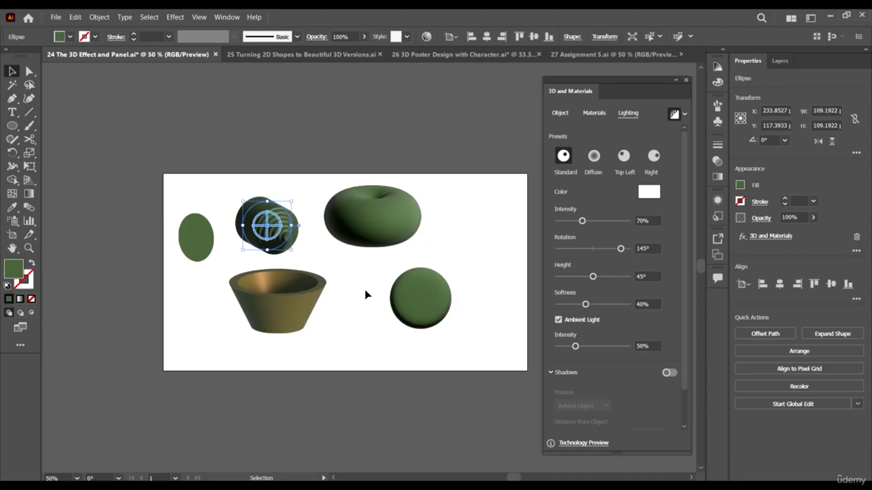
click(365, 291)
key(ctrl+a)
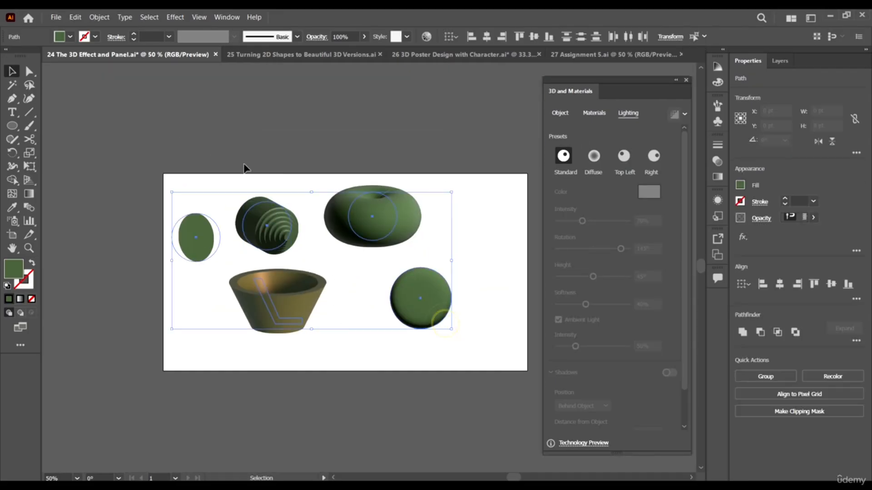
scroll(261, 169, down, 2)
click(478, 187)
scroll(423, 214, right, 2)
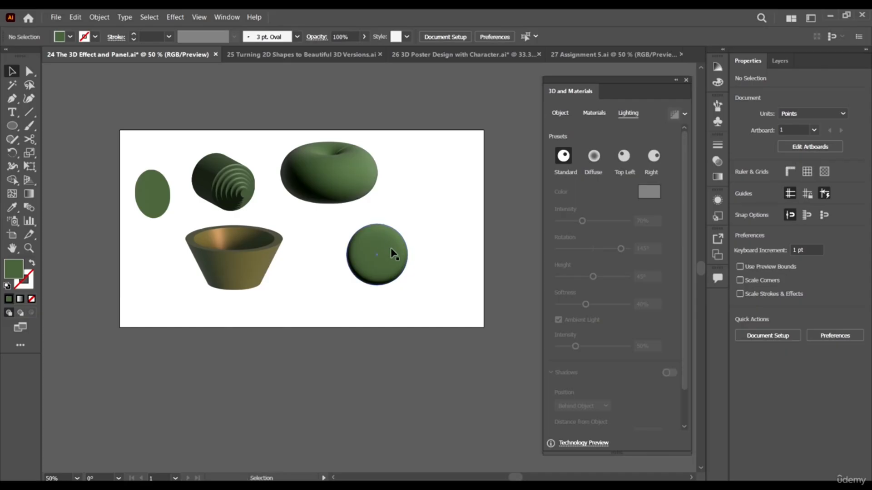
Move the round inflated shape slightly up and right and the torus slightly right and down, leaving nothing selected.
drag(392, 251, 415, 239)
drag(376, 186, 395, 186)
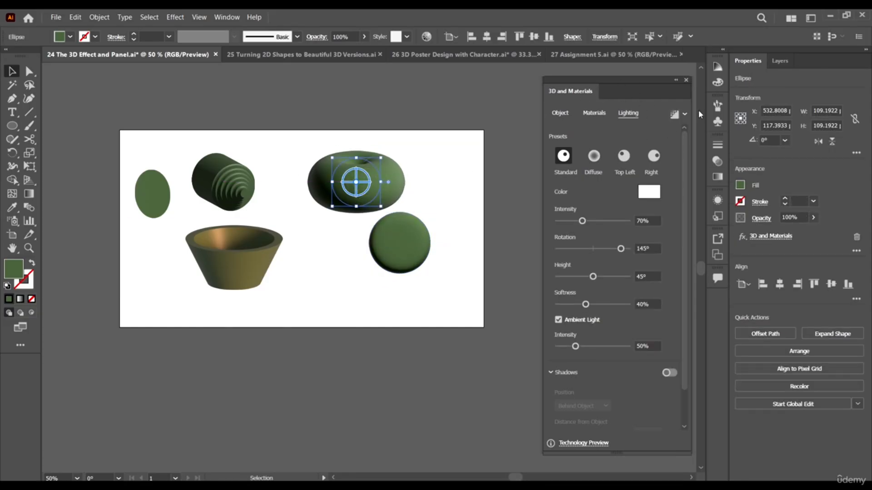
click(117, 135)
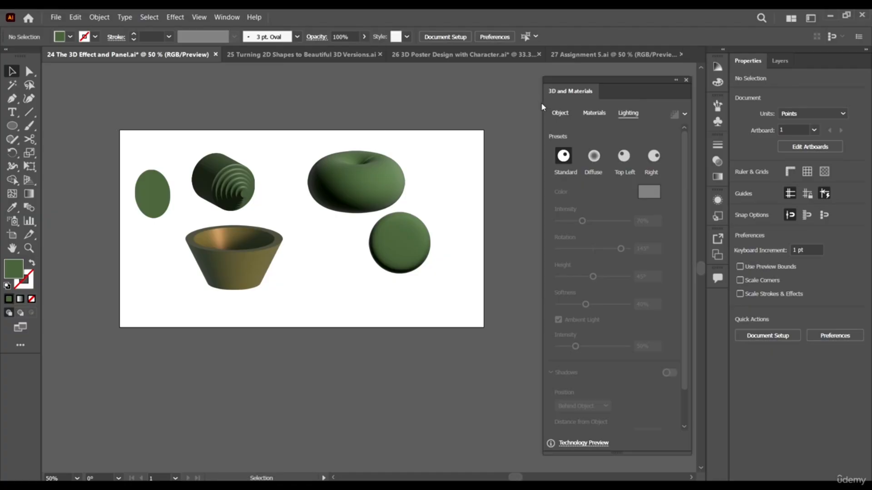
scroll(438, 115, down, 2)
scroll(438, 113, up, 3)
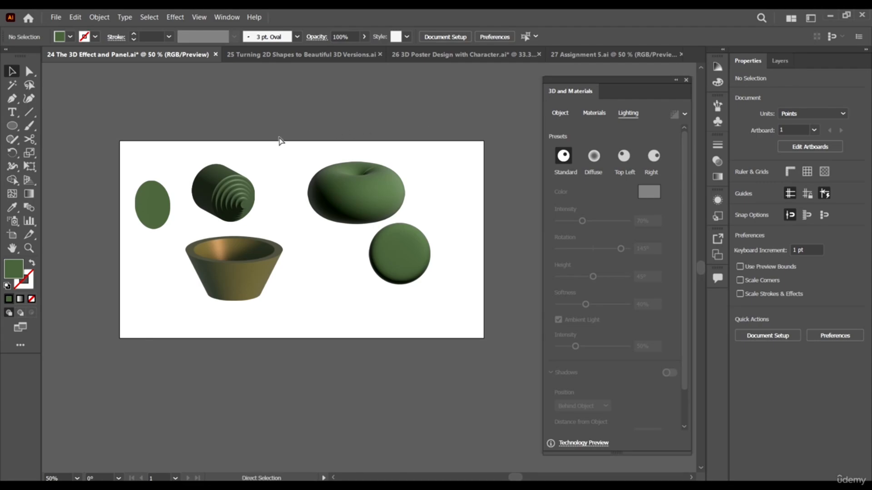
scroll(280, 141, left, 3)
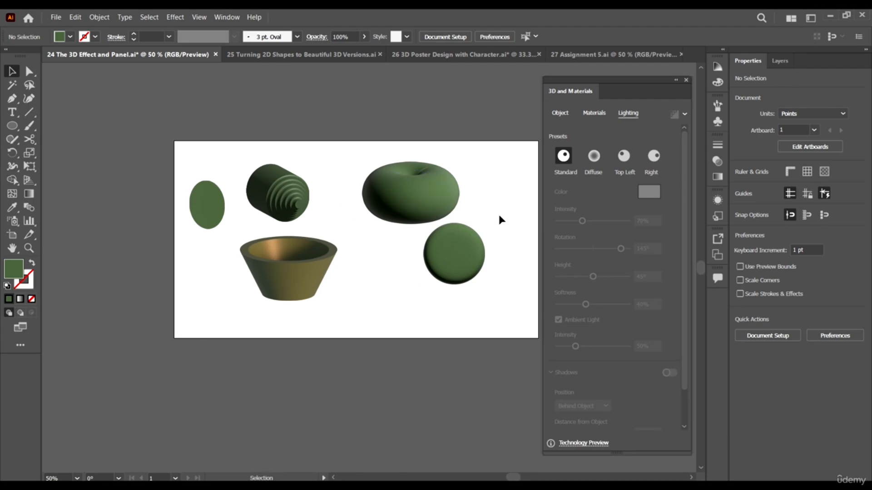